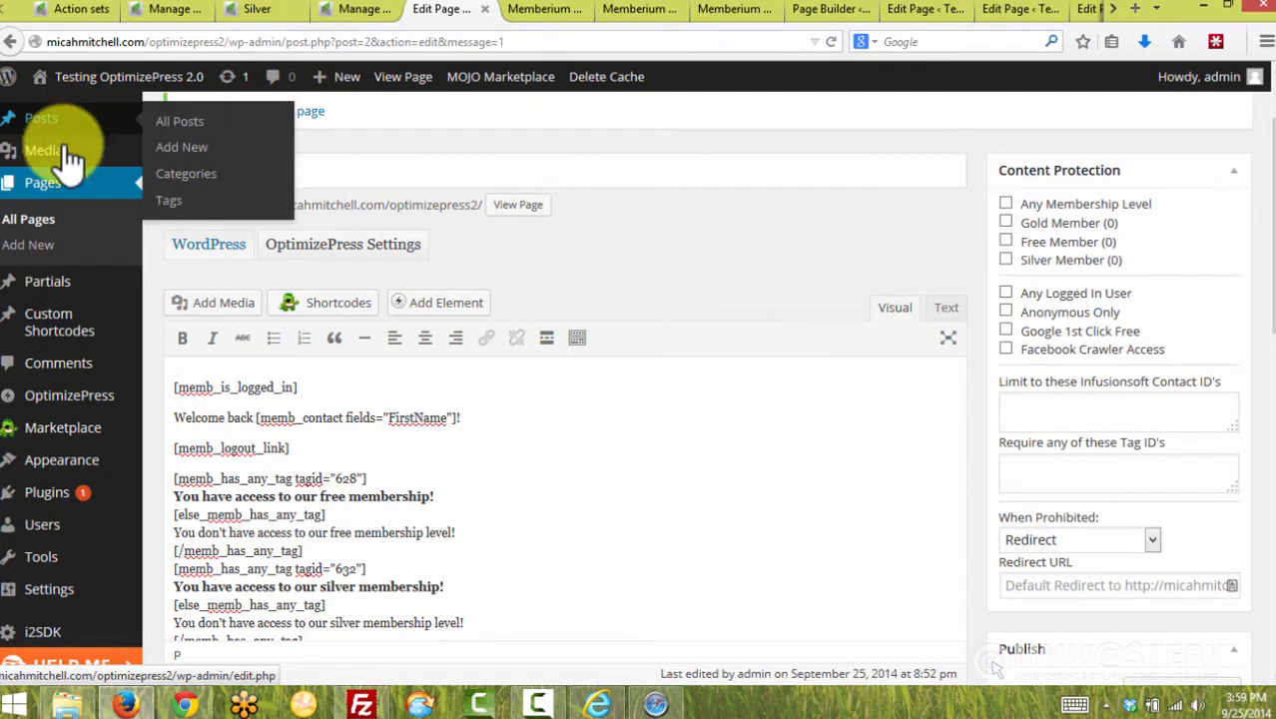
Select the Home page's permalink URL in the Edit Page screen
scroll(78, 237, "up", 2)
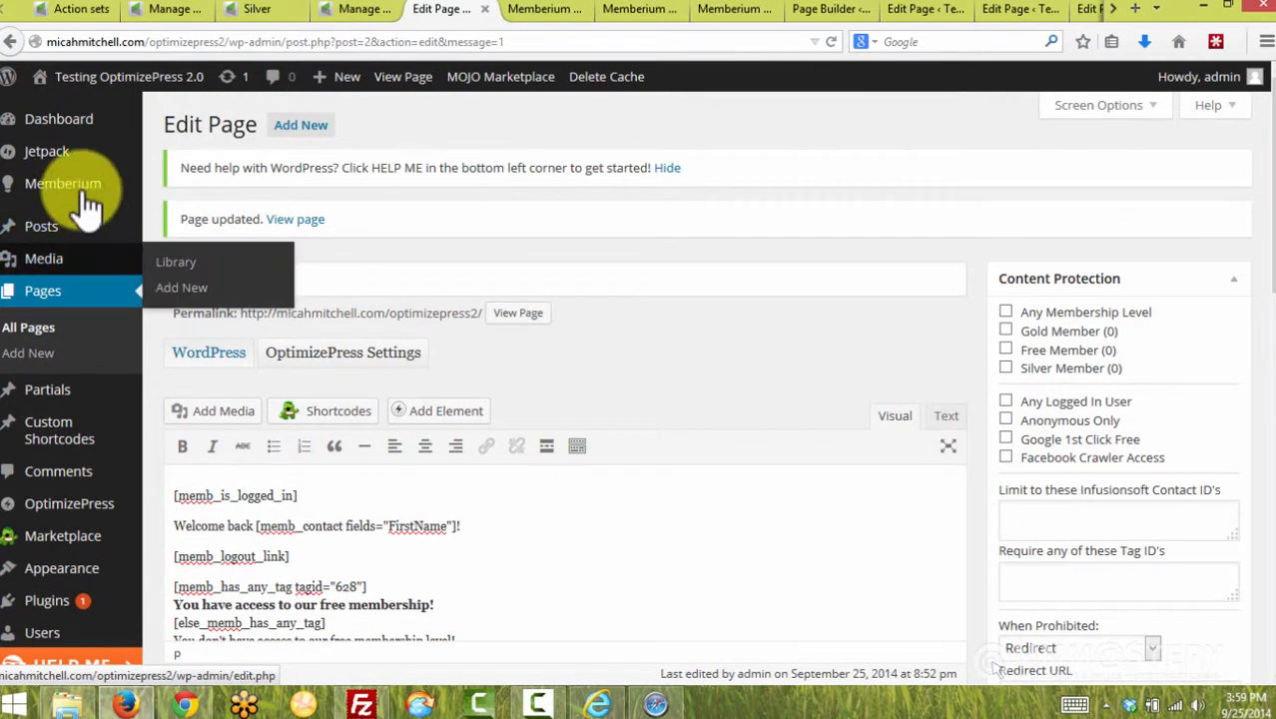
mouse_move(82, 195)
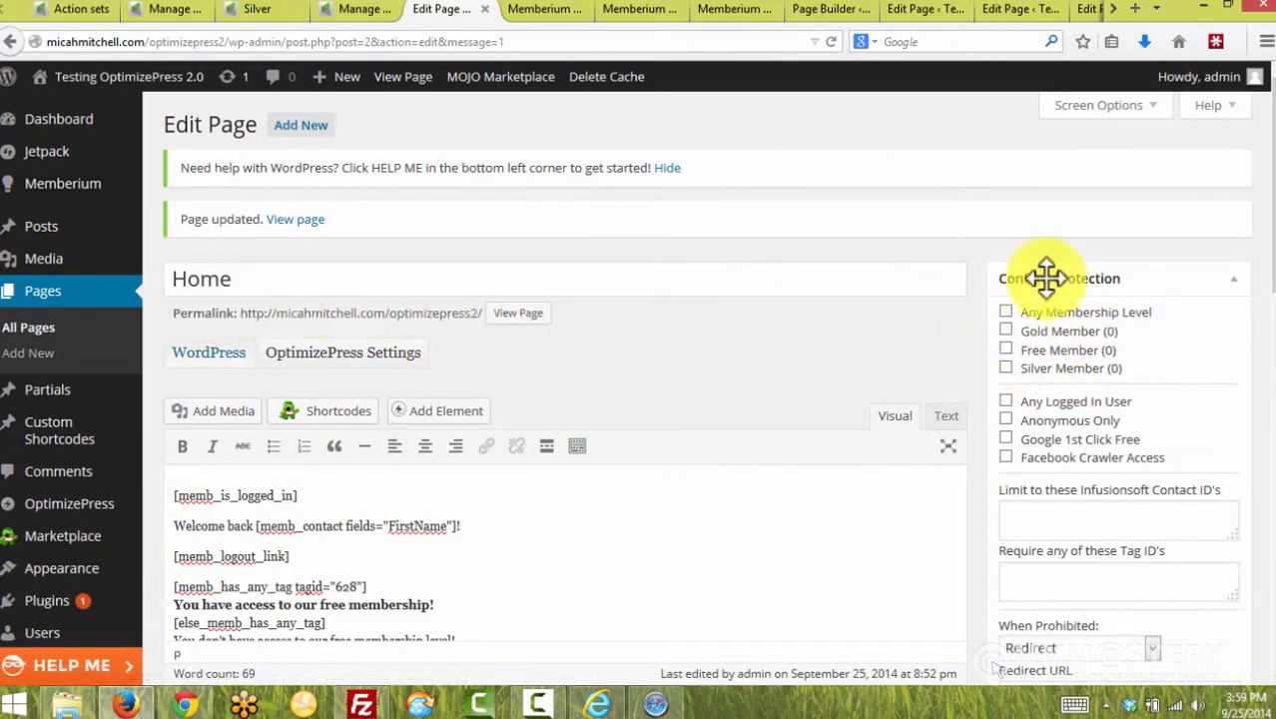
scroll(1048, 459, "down", 3)
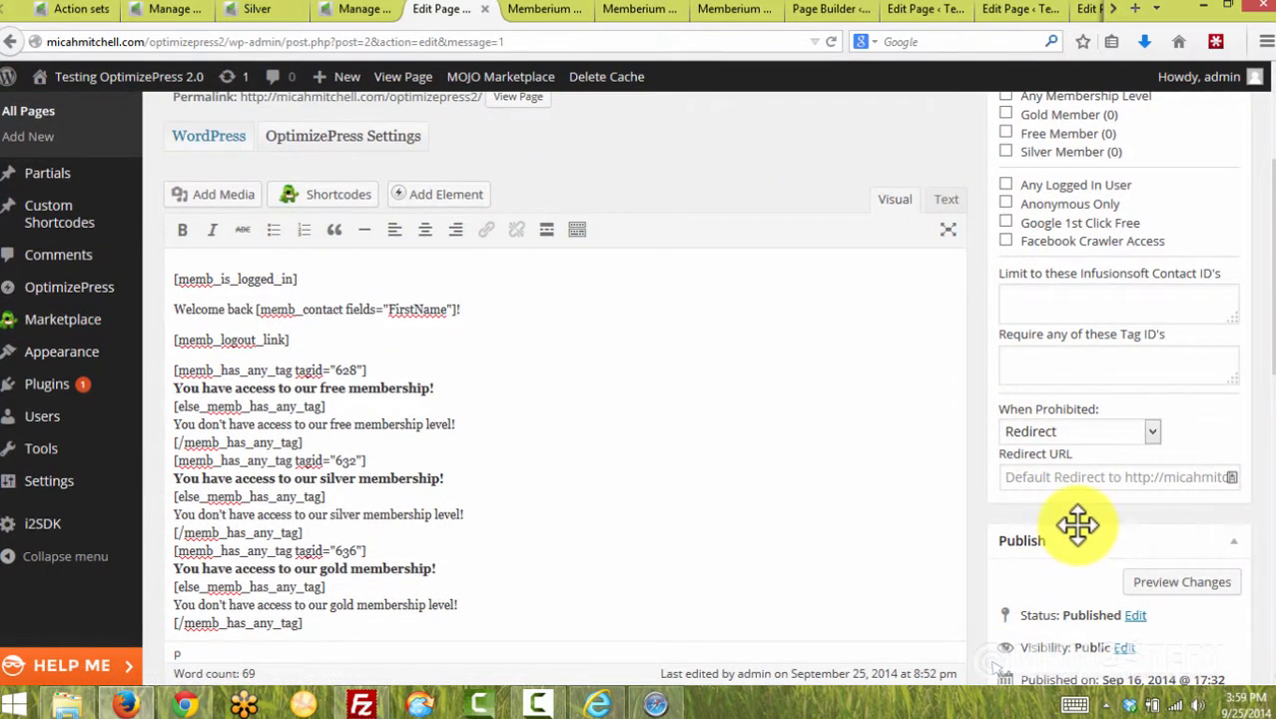
scroll(898, 429, "up", 3)
scroll(774, 344, "down", 2)
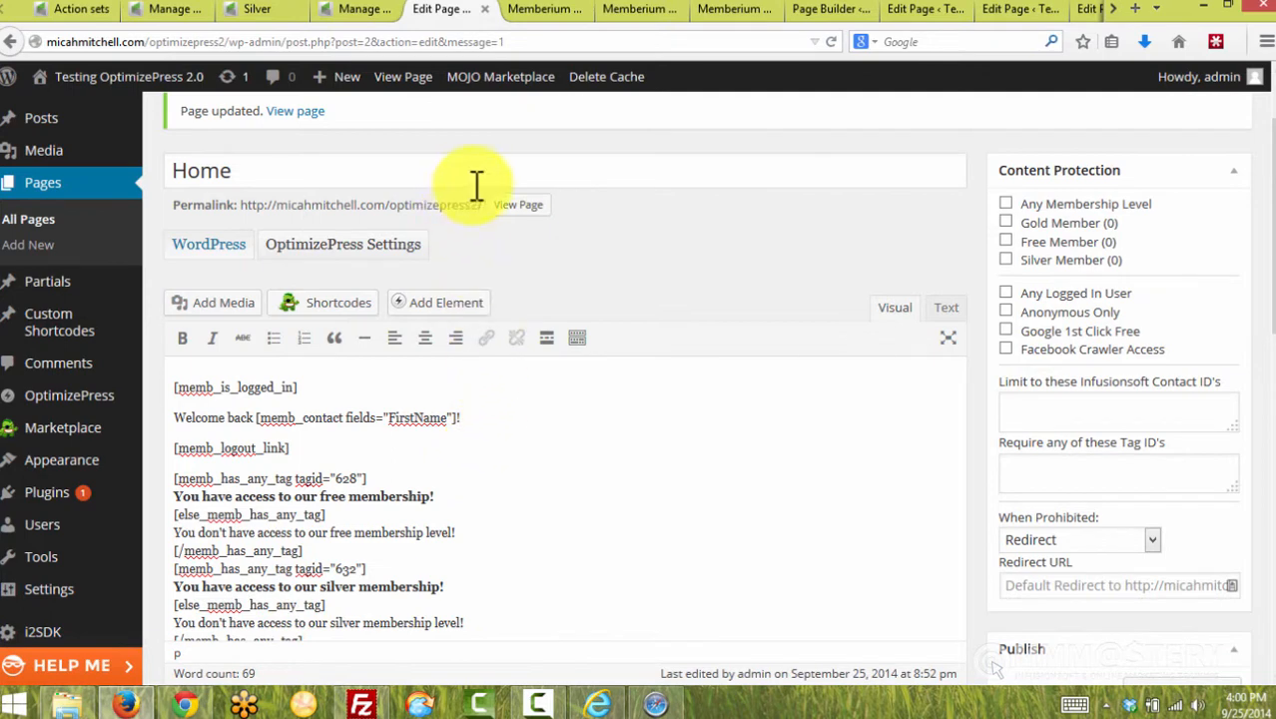
mouse_move(481, 205)
left_mouse_down()
mouse_move(249, 235)
mouse_move(441, 213)
mouse_move(494, 222)
left_mouse_up()
key("ctrl+c")
left_click(240, 215)
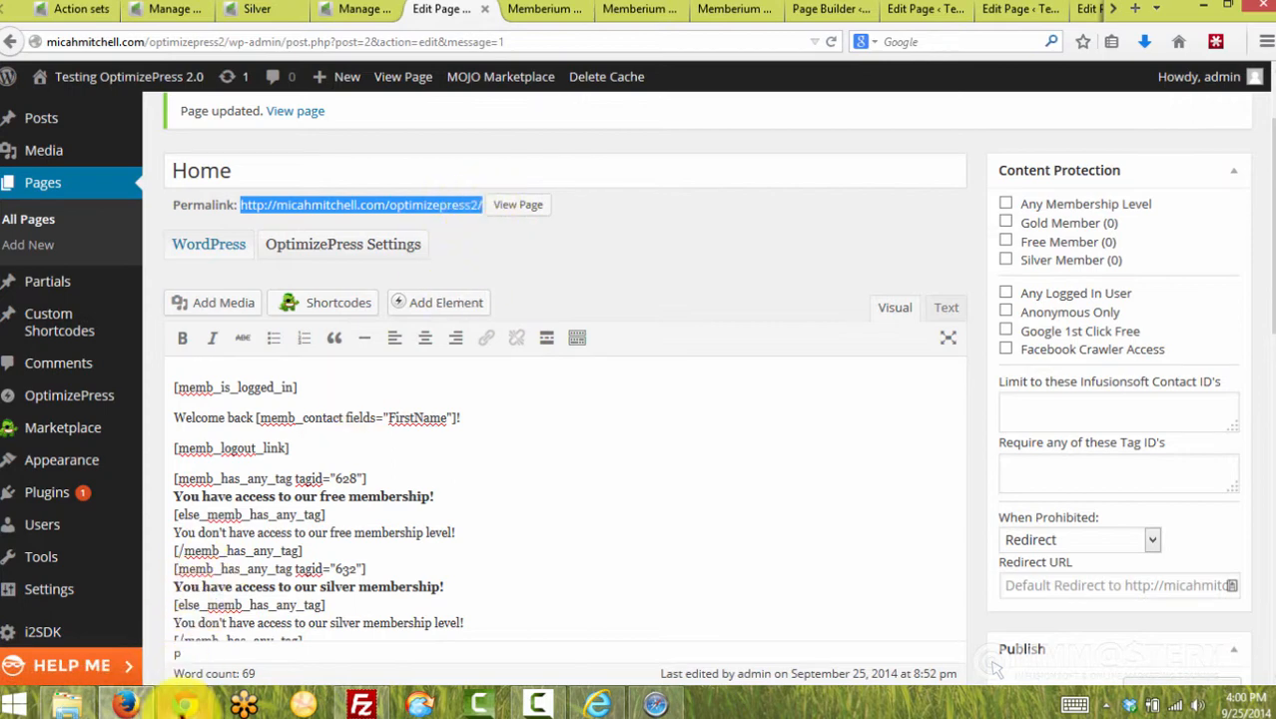
Load the copied Home page permalink in Chrome to view the live page
left_click(184, 705)
left_click(441, 37)
key("ctrl+v")
key("Return")
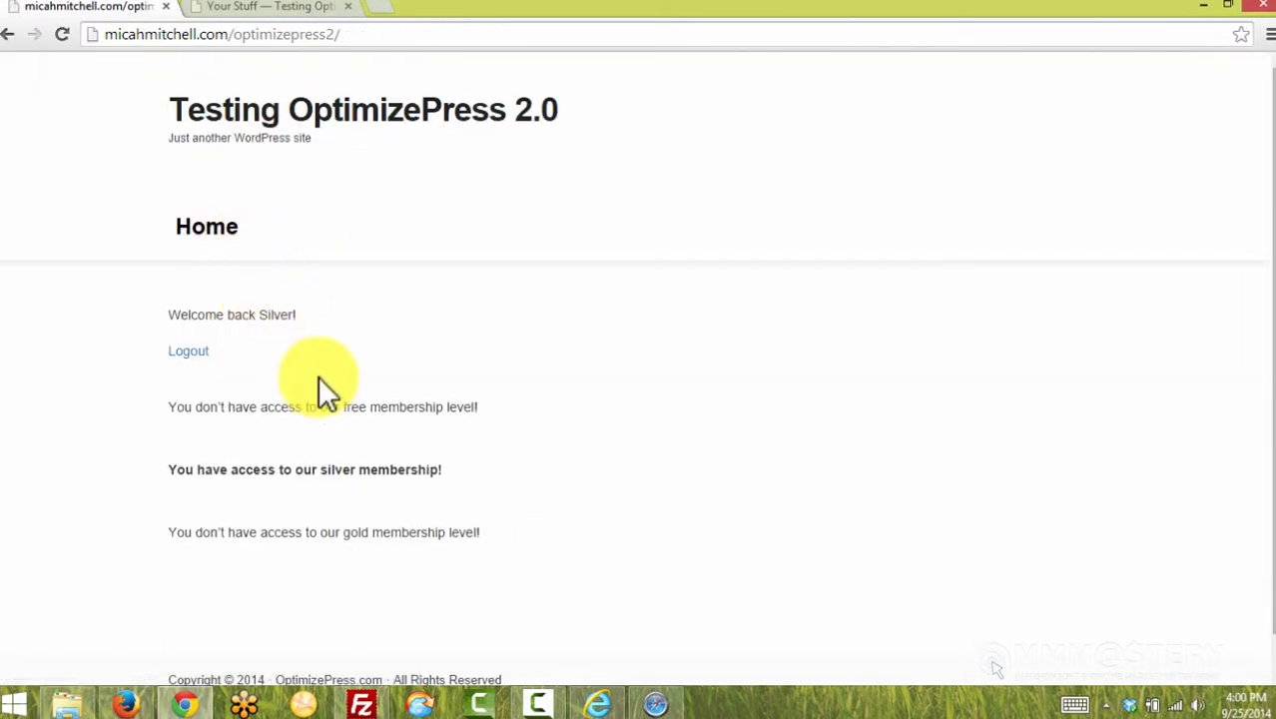
Check that the live Home page greets Silver and grants only silver membership access
left_click_drag(314, 321, 257, 313)
double_click(276, 314)
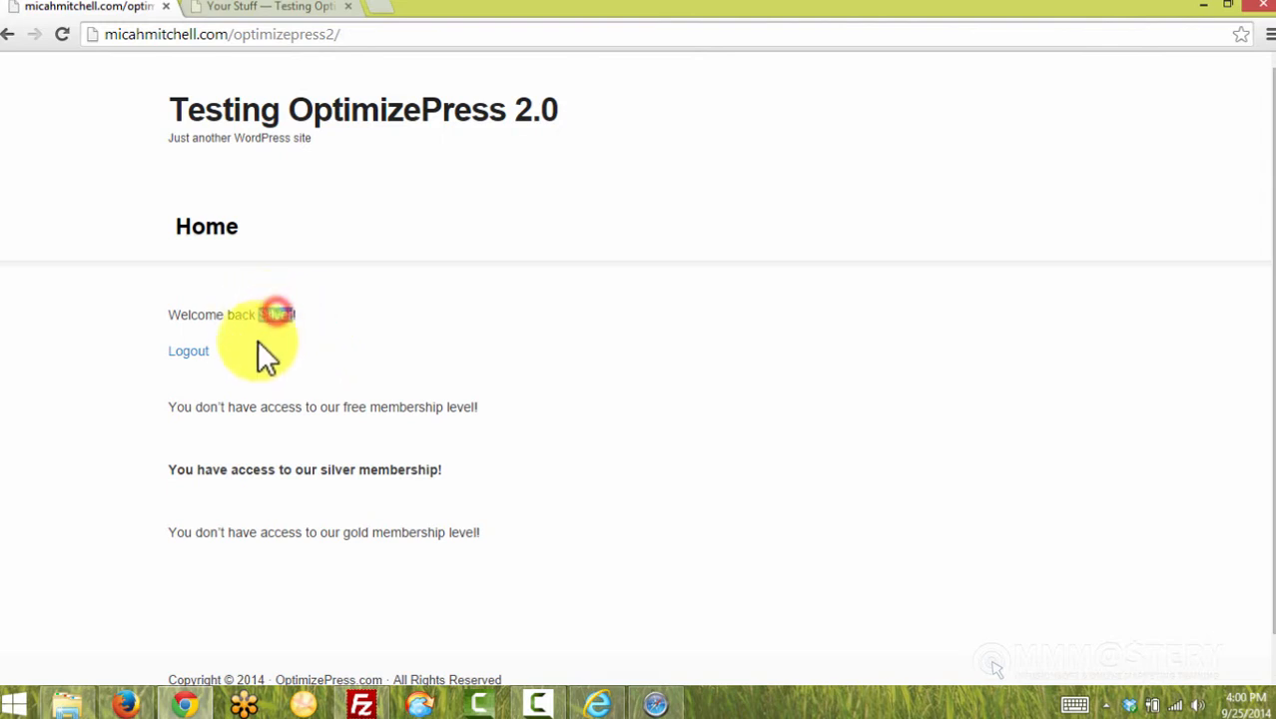
left_click(197, 353)
double_click(365, 409)
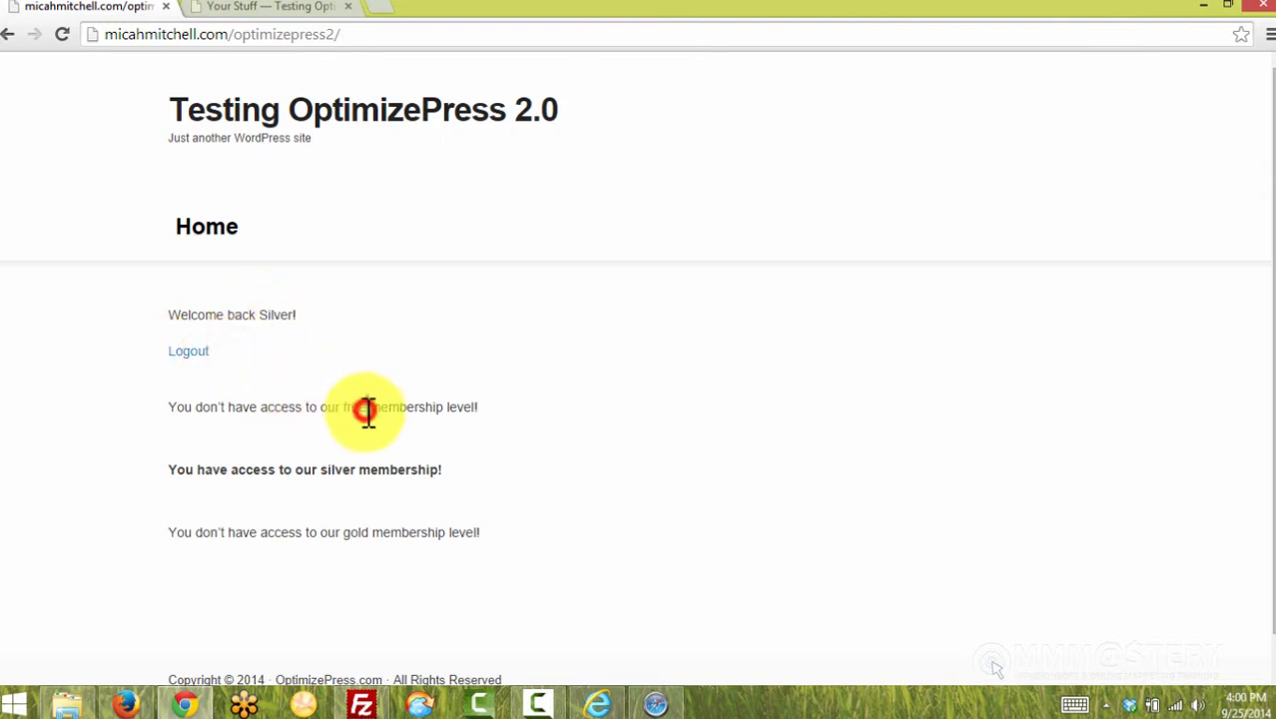
left_click(366, 471)
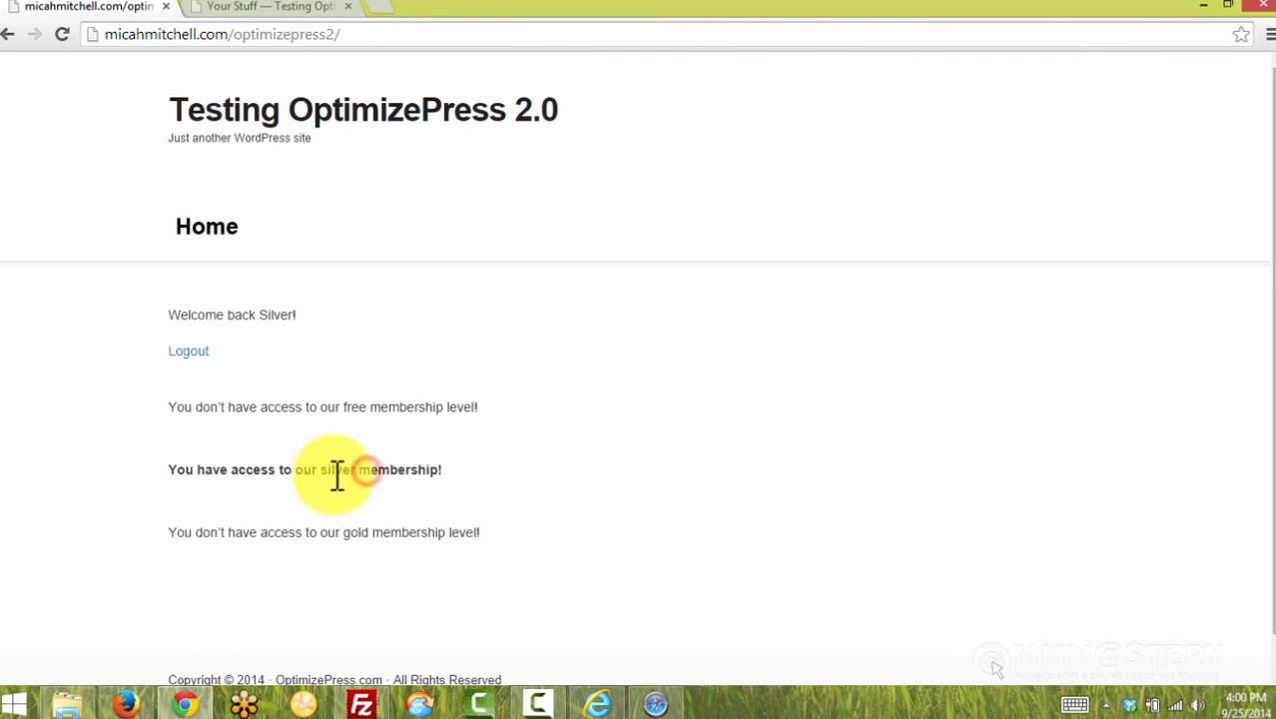
double_click(334, 476)
left_click(507, 475)
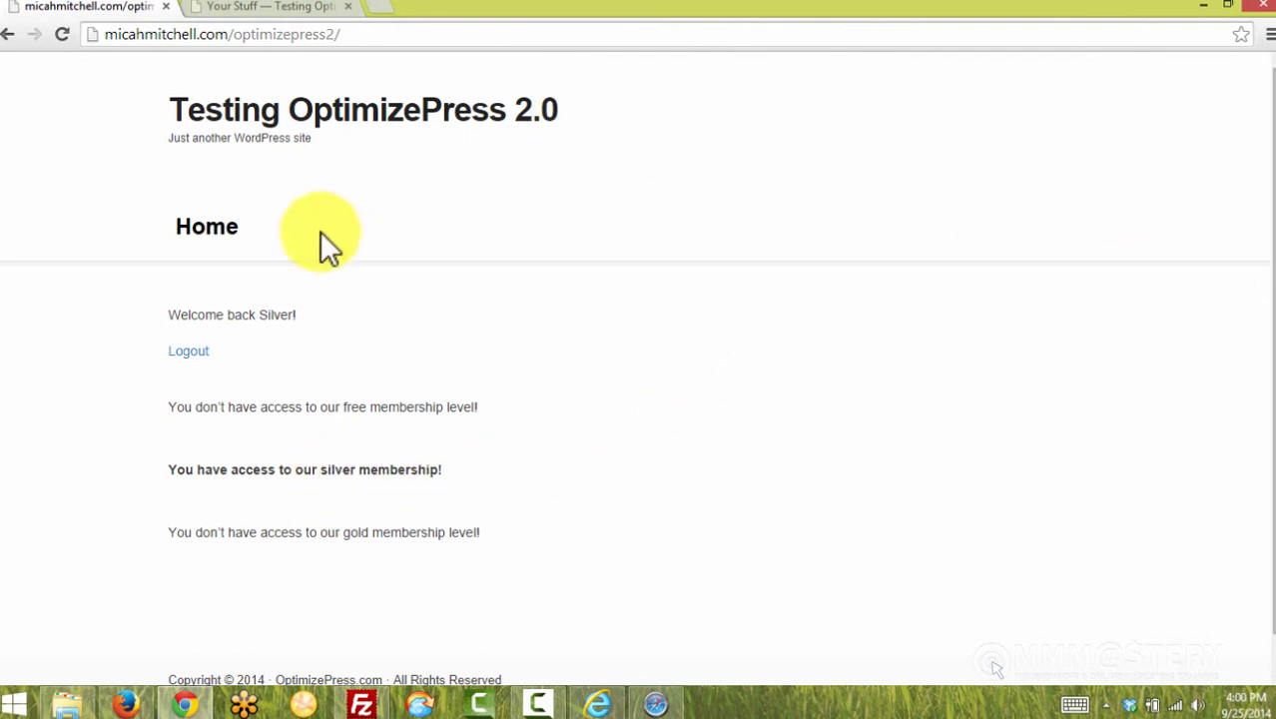
Confirm the Your Stuff page shows the same silver-only access messages, then return to WordPress
left_click(249, 7)
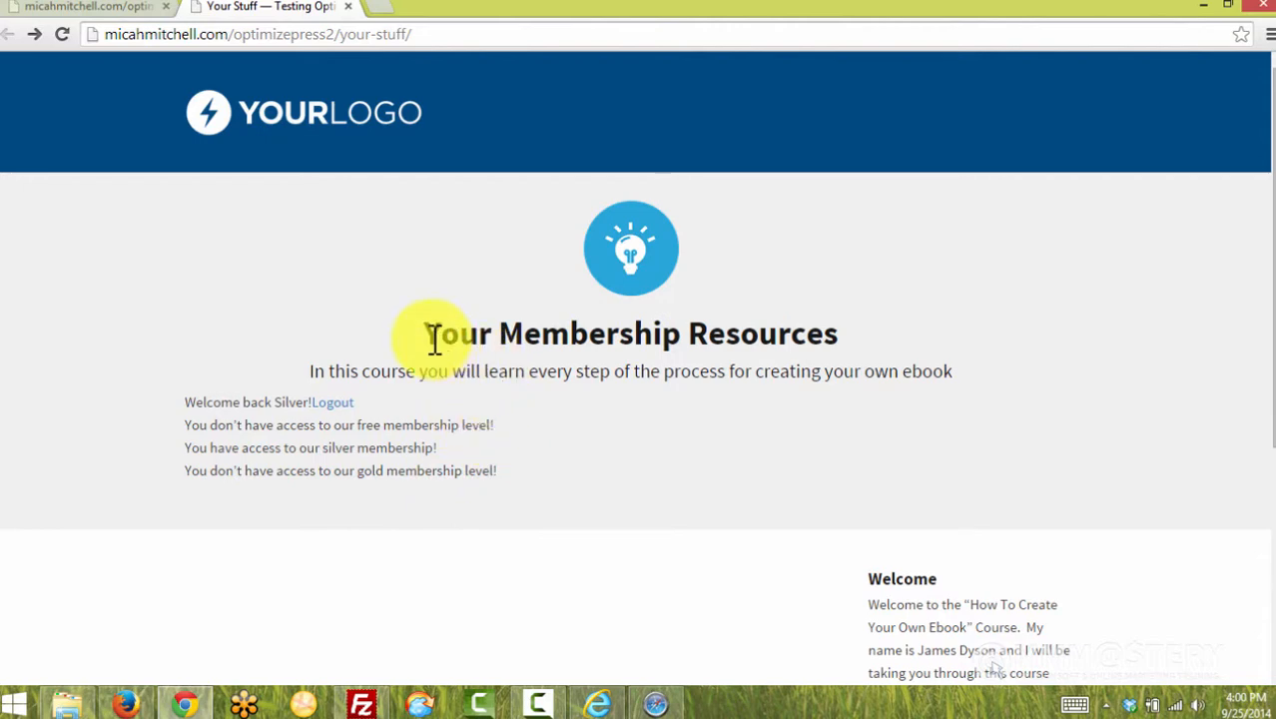
left_click_drag(205, 405, 320, 425)
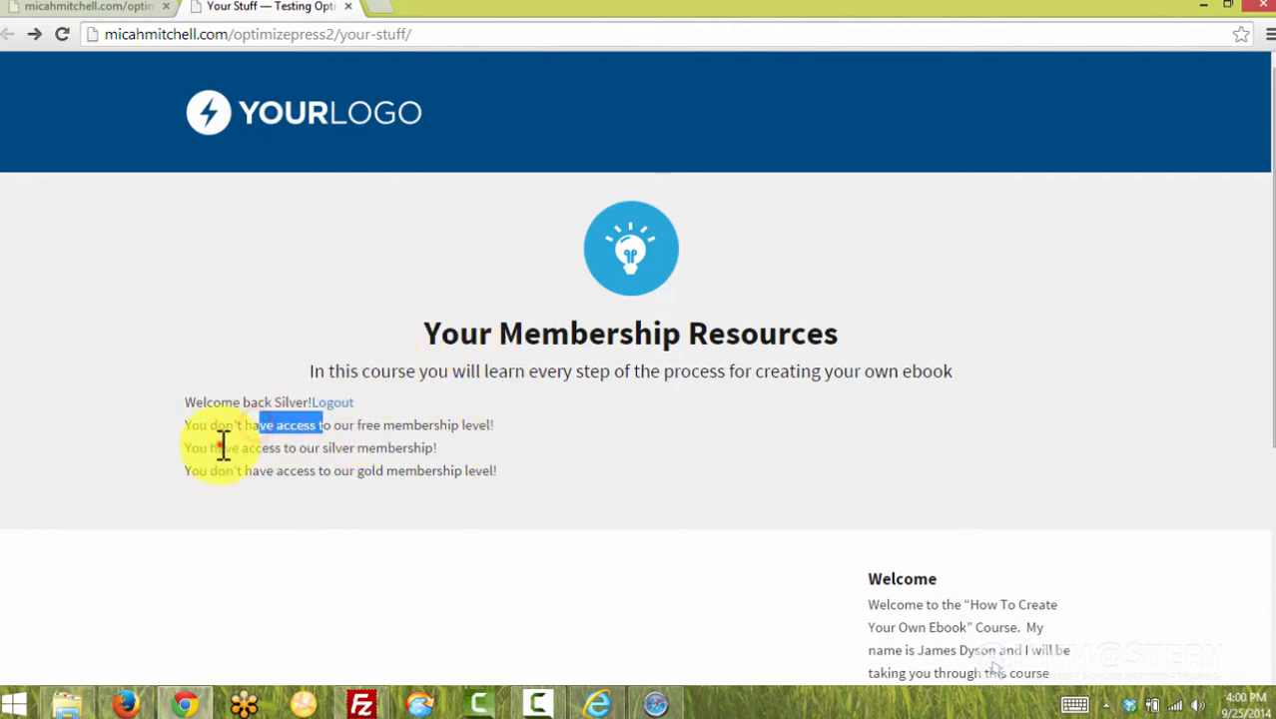
left_click_drag(219, 445, 289, 472)
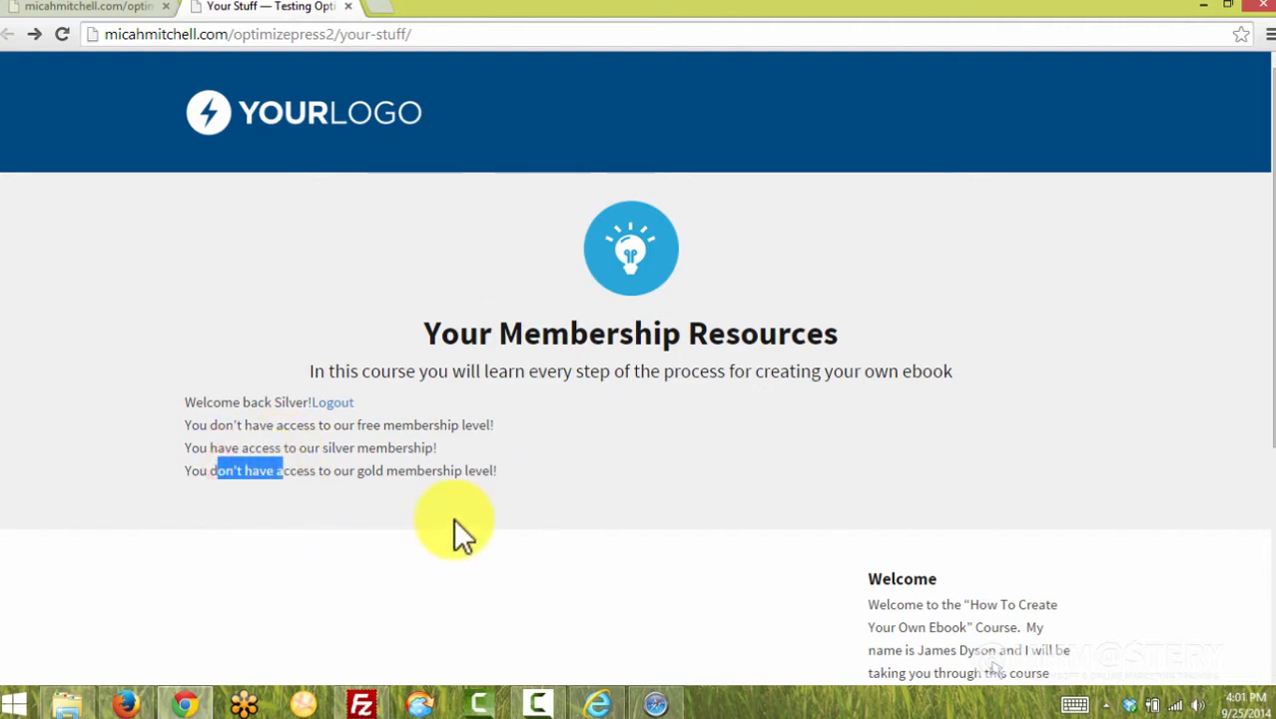
left_click(127, 703)
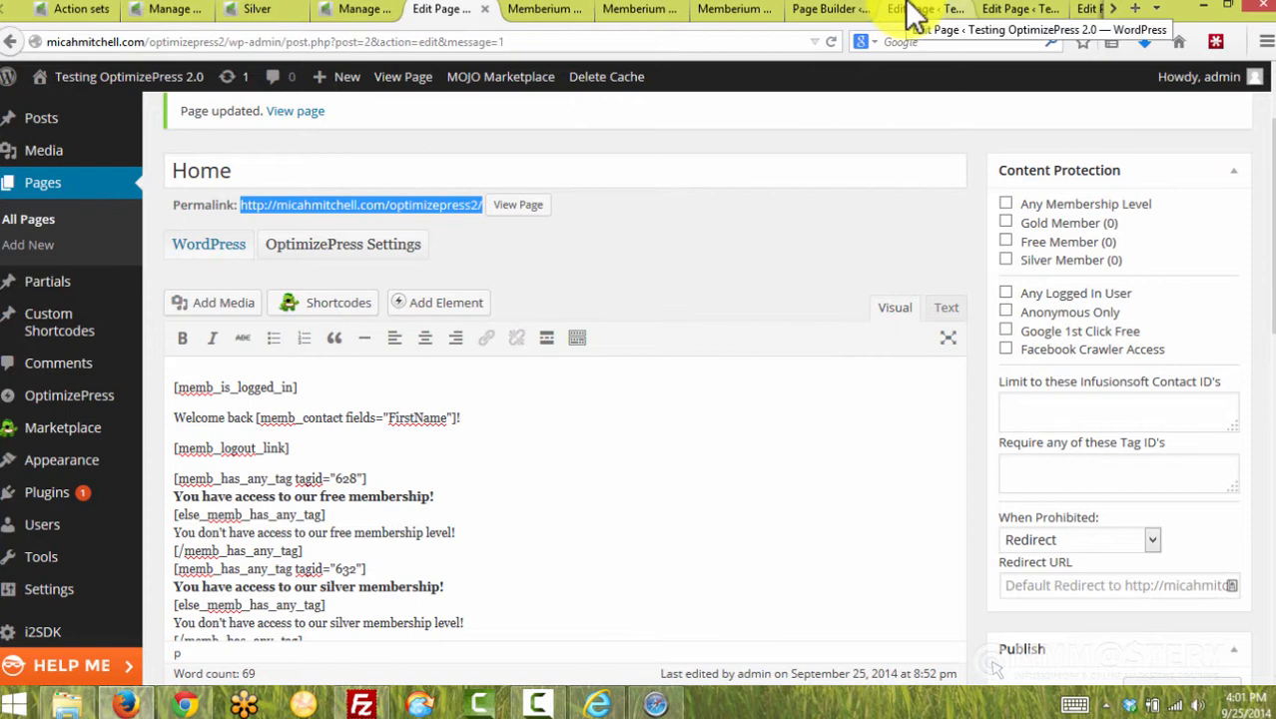
Prefix the Your Stuff headline with [memb_contact fields="FirstName"]'s and save the page
left_click(911, 9)
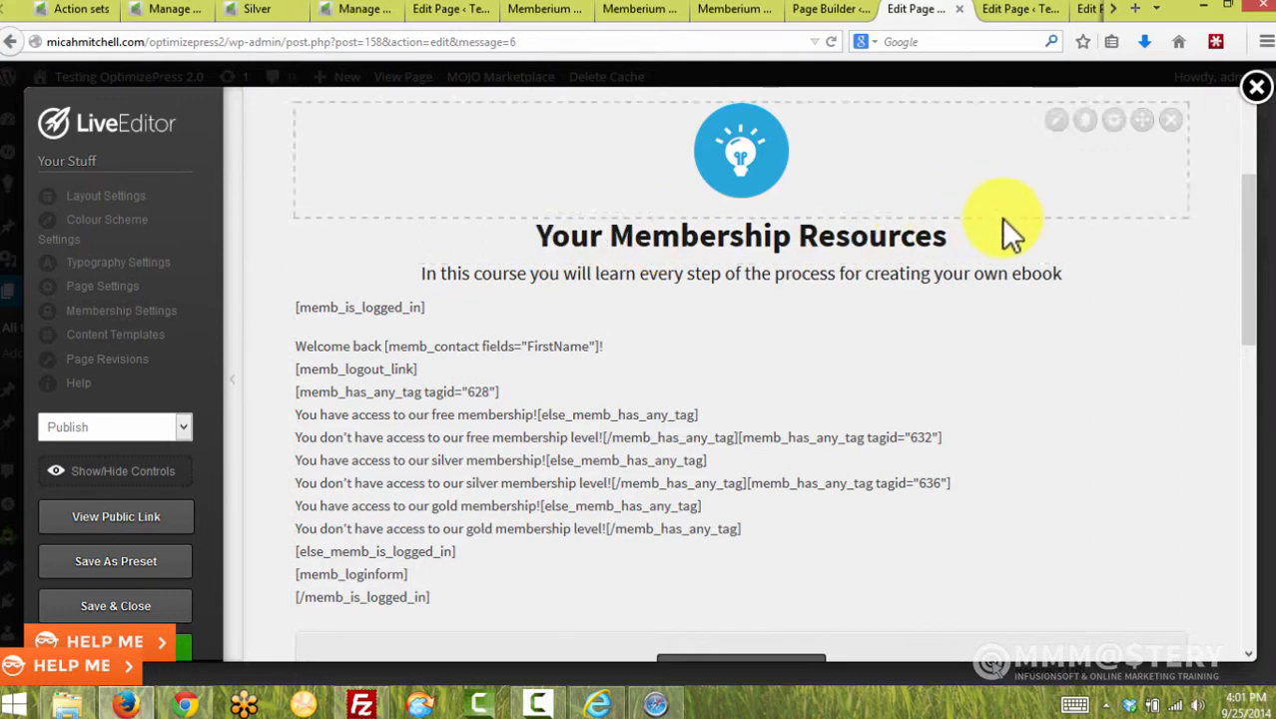
left_click(1056, 236)
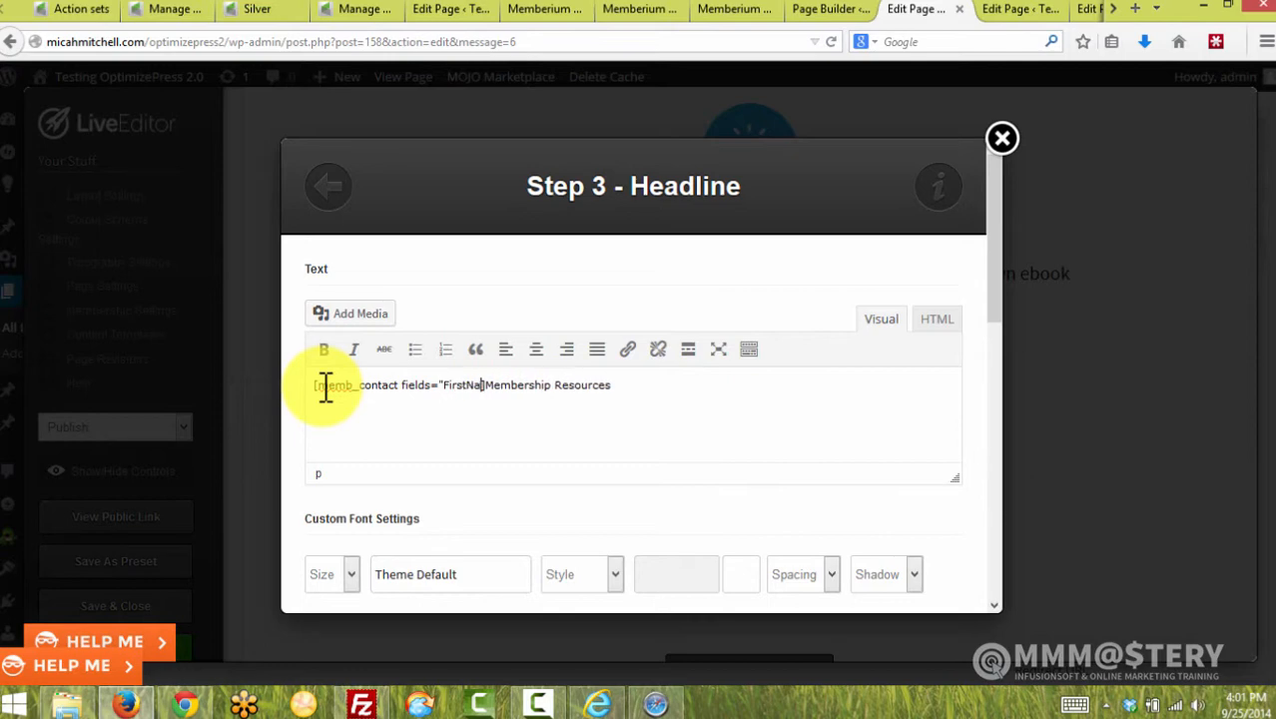
type("me\"]'s")
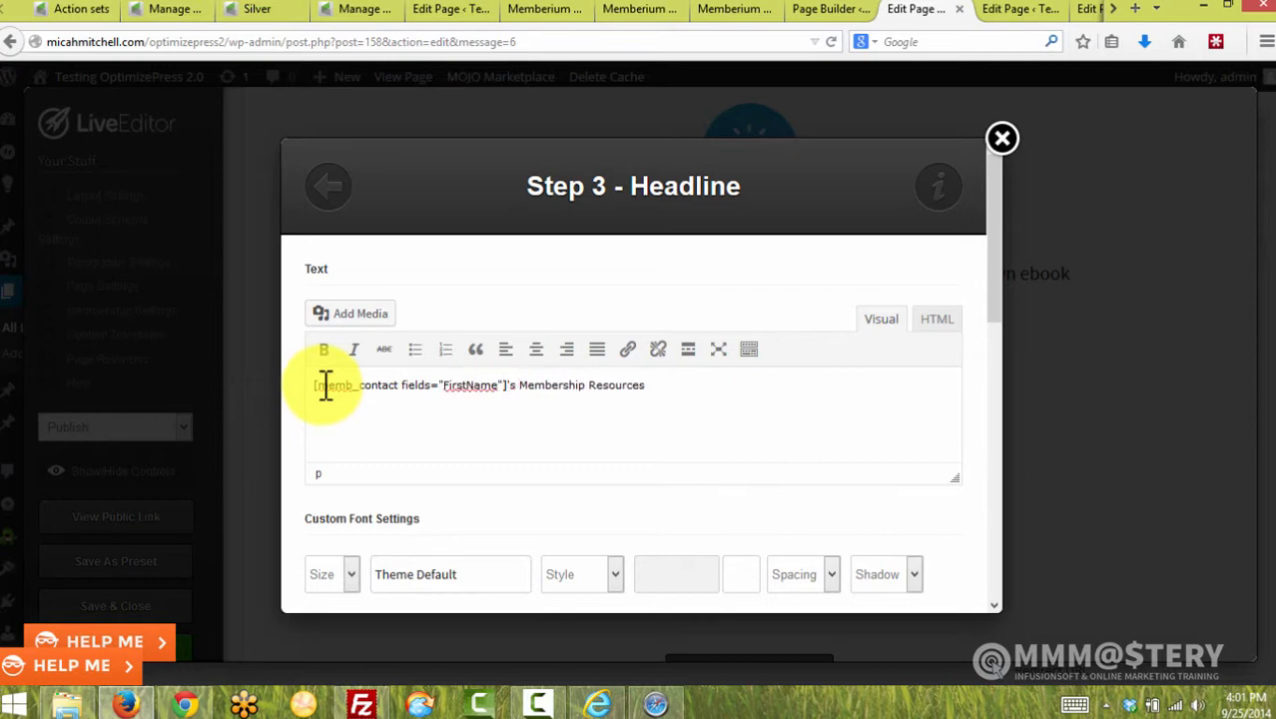
left_click_drag(995, 249, 1006, 570)
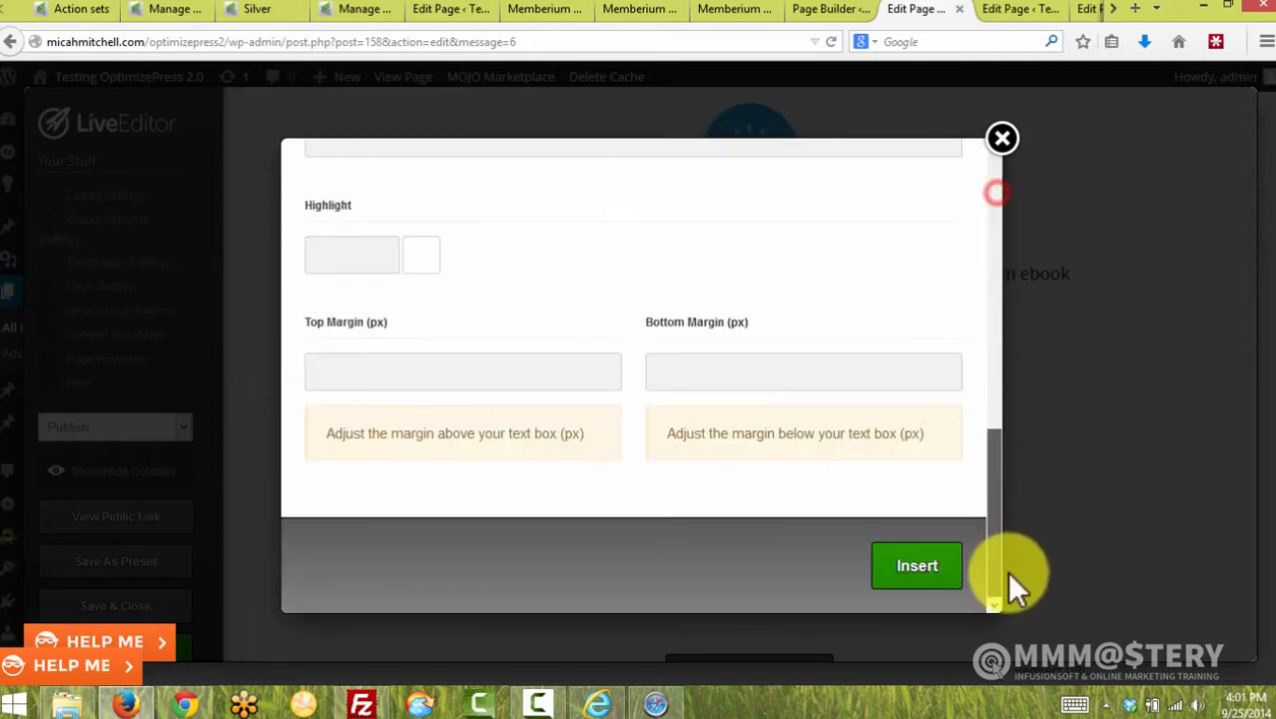
left_click(918, 566)
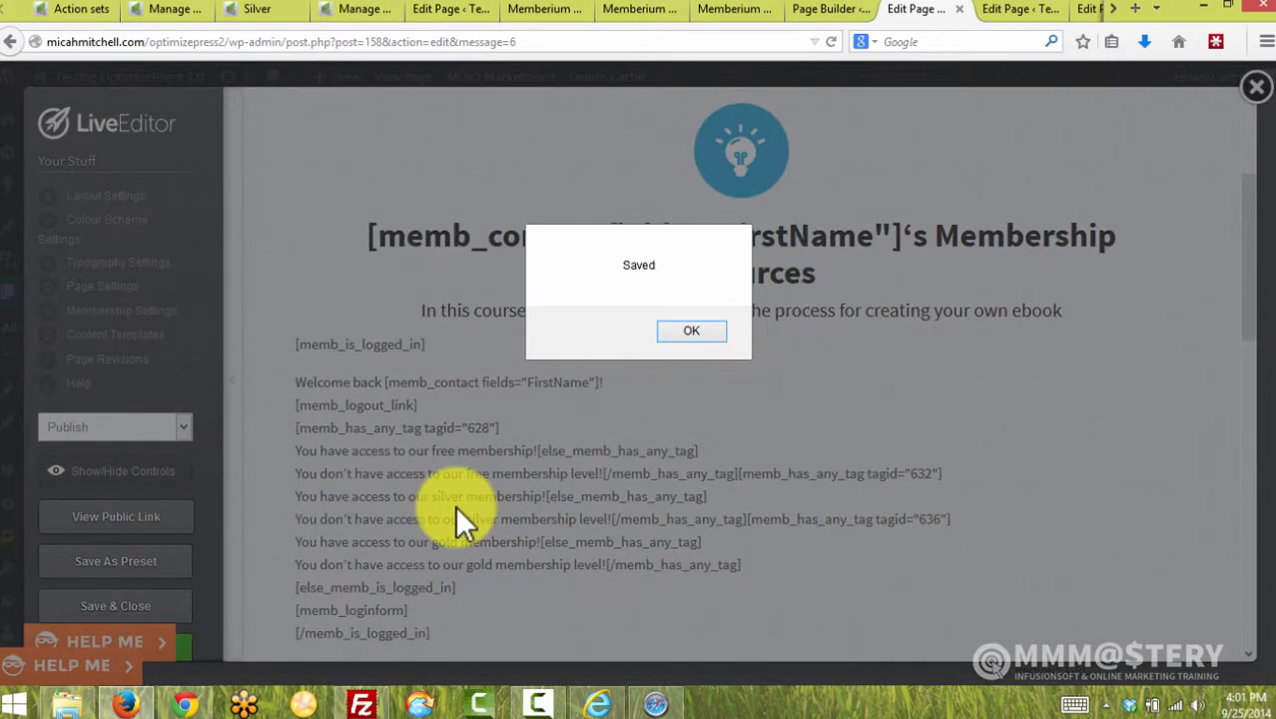
left_click(689, 328)
Refresh the live Your Stuff page and verify its heading reads Silver's Membership Resources
left_click(185, 703)
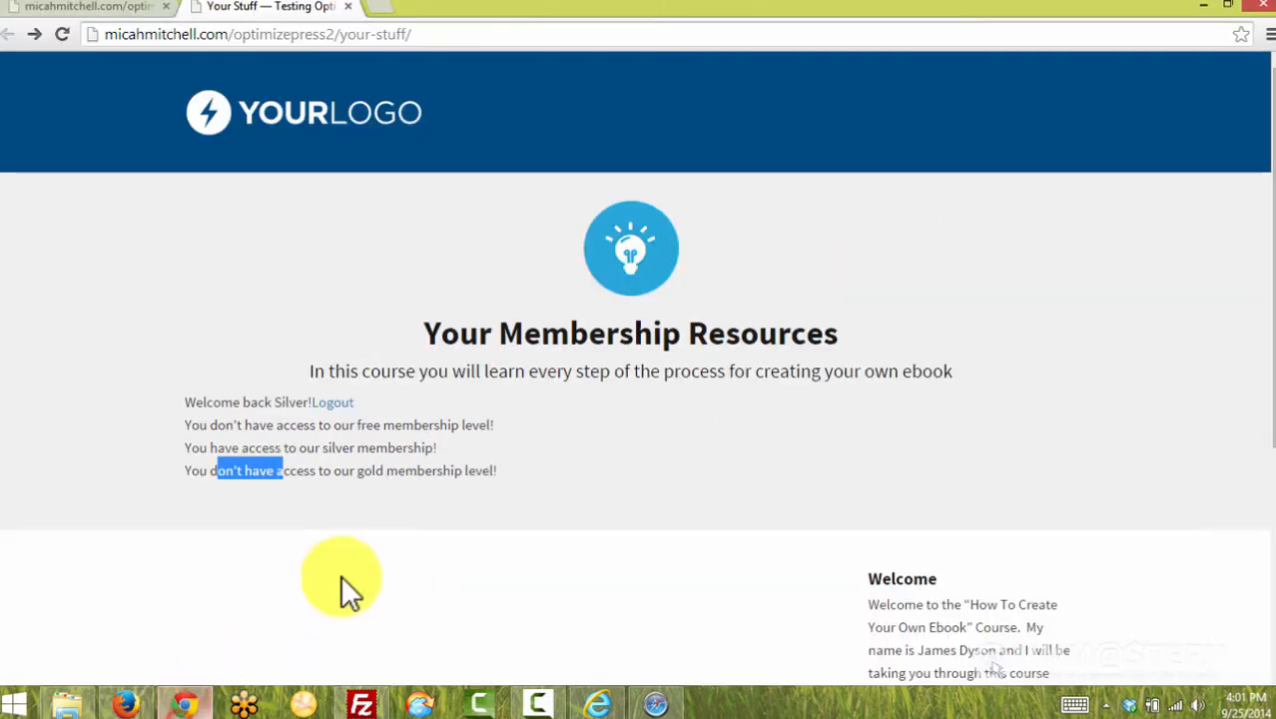
left_click(386, 571)
key("F5")
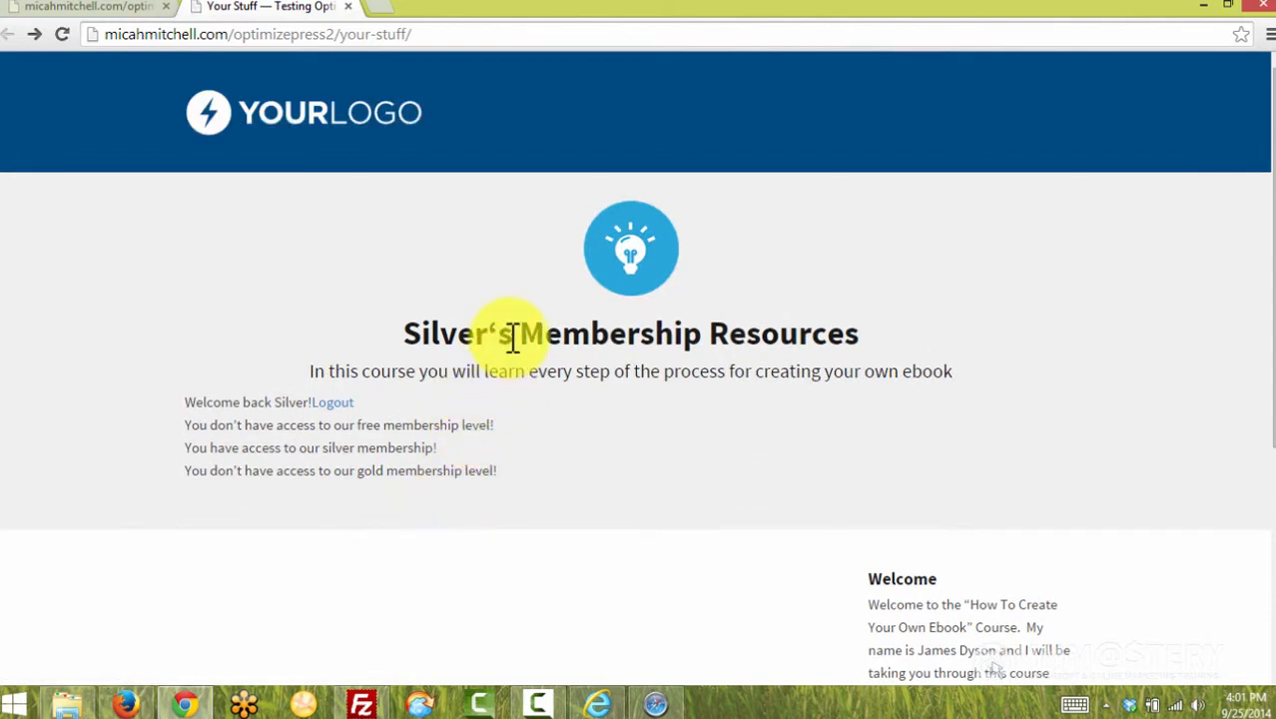
mouse_move(512, 338)
left_mouse_down()
mouse_move(399, 333)
mouse_move(518, 349)
left_mouse_up()
double_click(287, 402)
left_click(518, 349)
left_click_drag(492, 327, 515, 352)
left_click(545, 403)
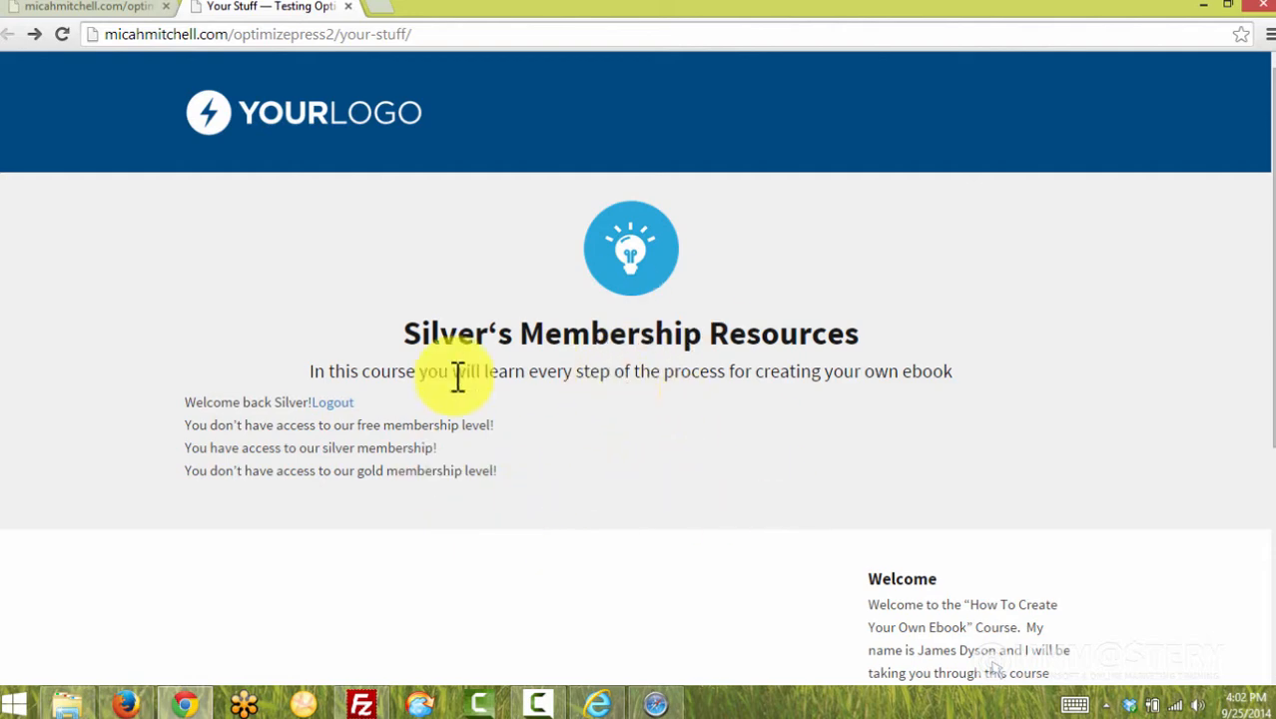
left_click(134, 702)
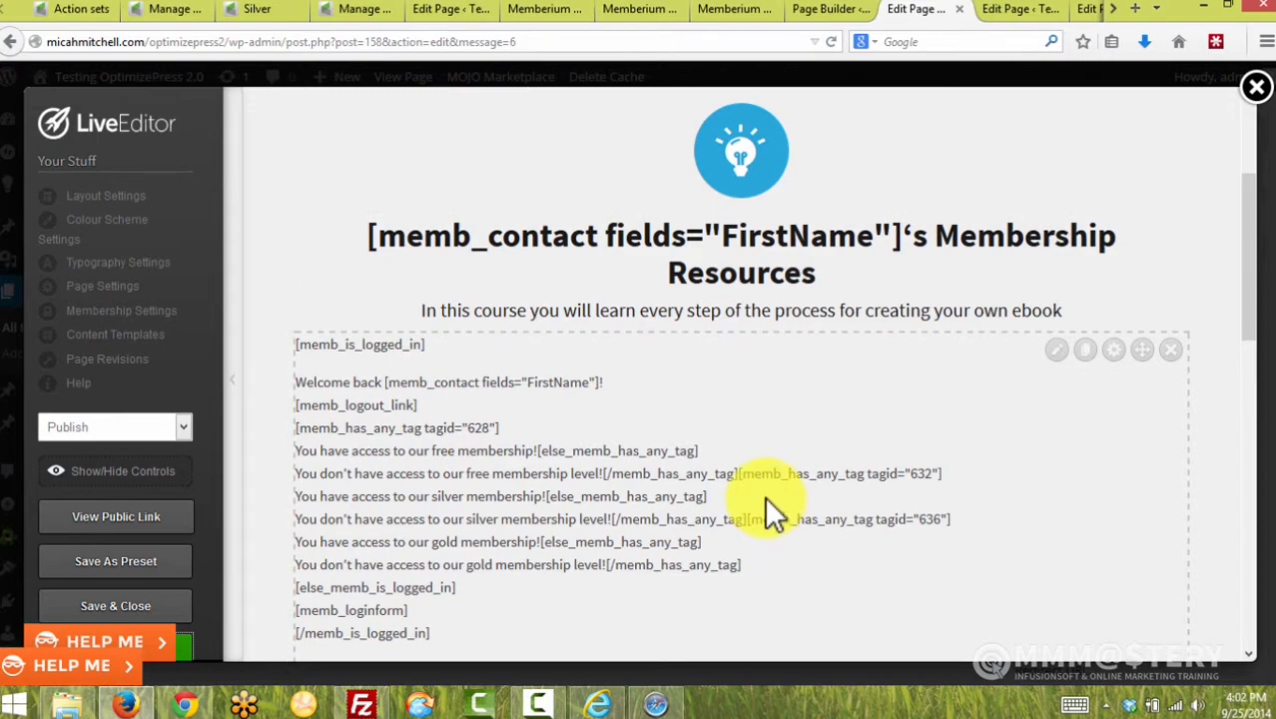
Switch the LiveEditor to the Free Member Content page and scroll to its guide button
scroll(828, 453, "down", 4)
scroll(841, 461, "up", 4)
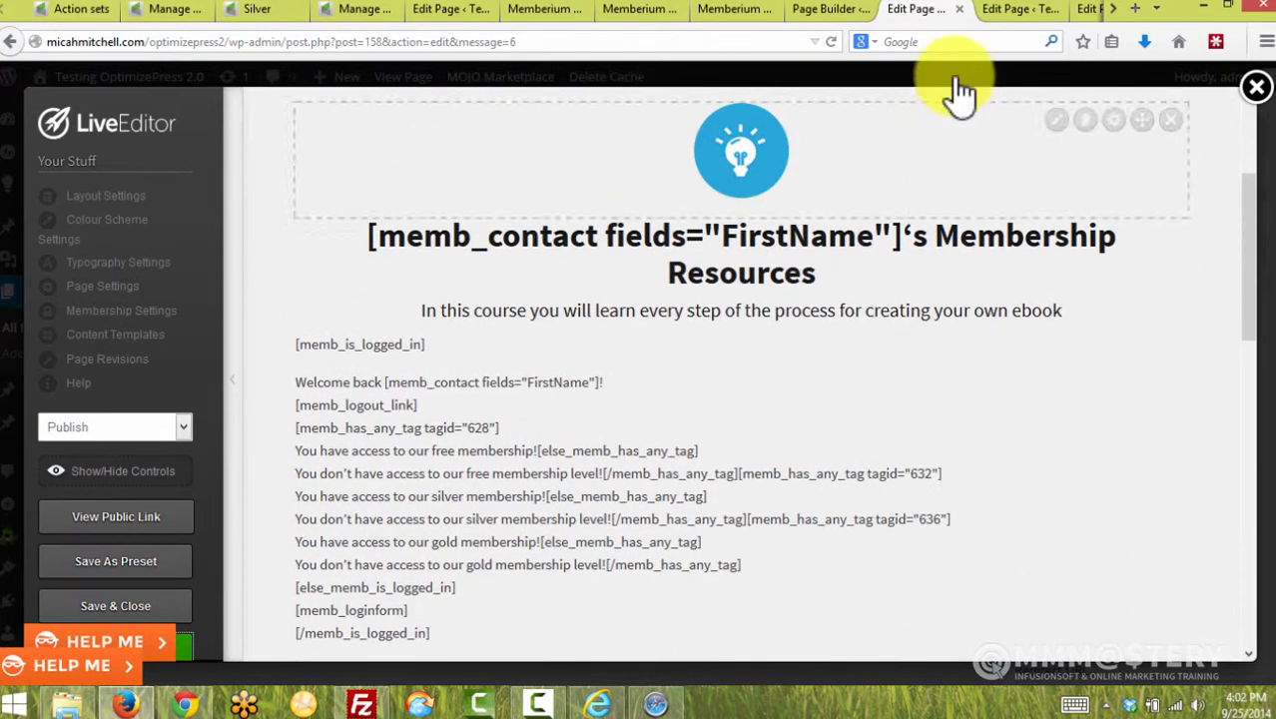
left_click(998, 6)
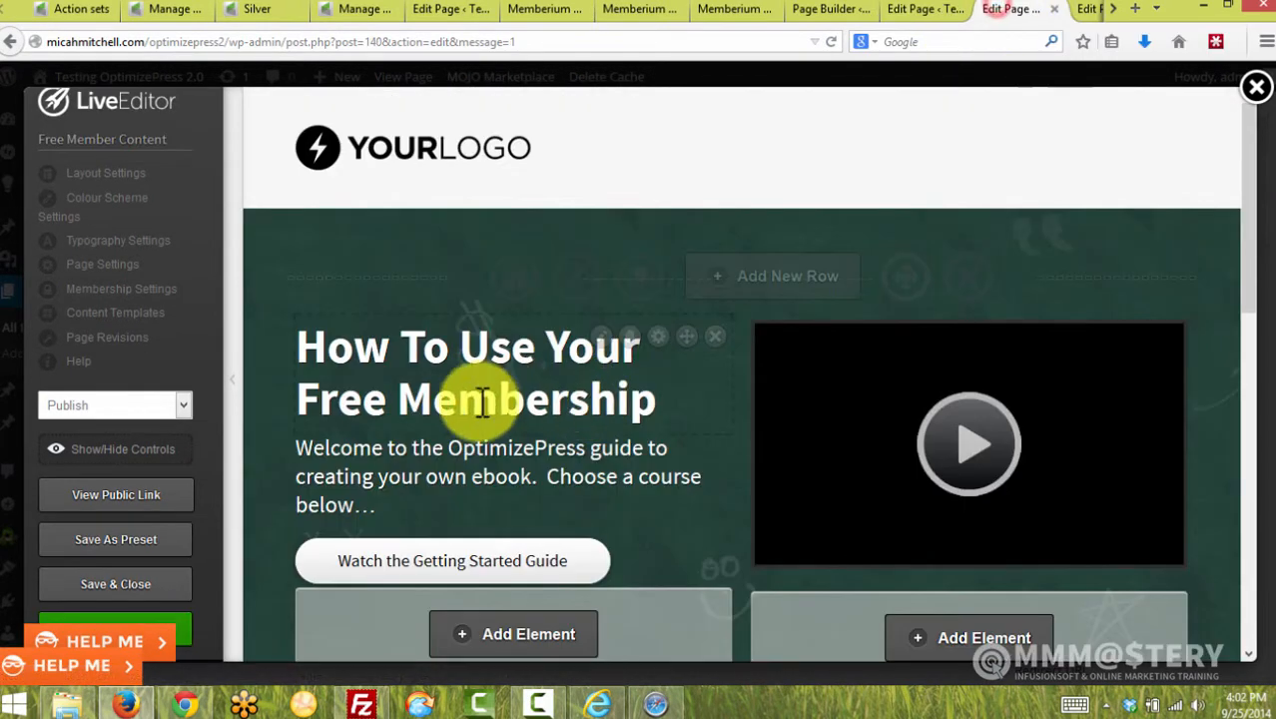
scroll(641, 433, "down", 2)
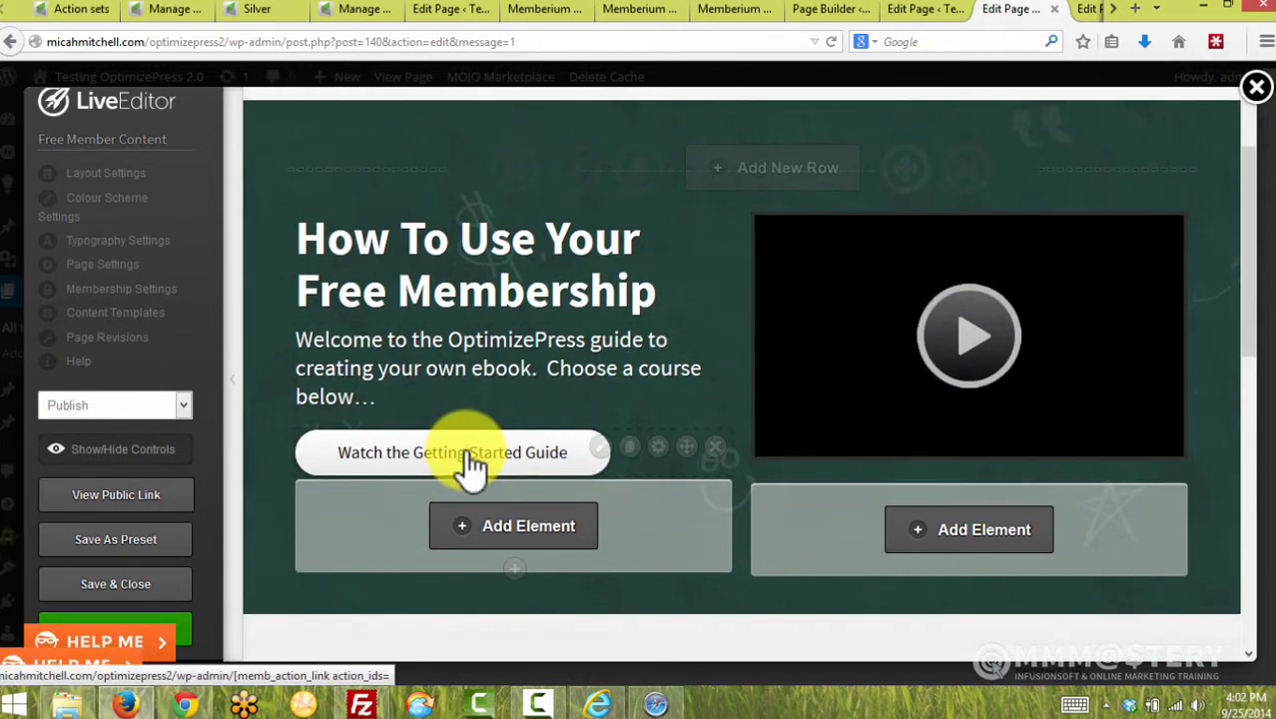
scroll(484, 464, "down", 4)
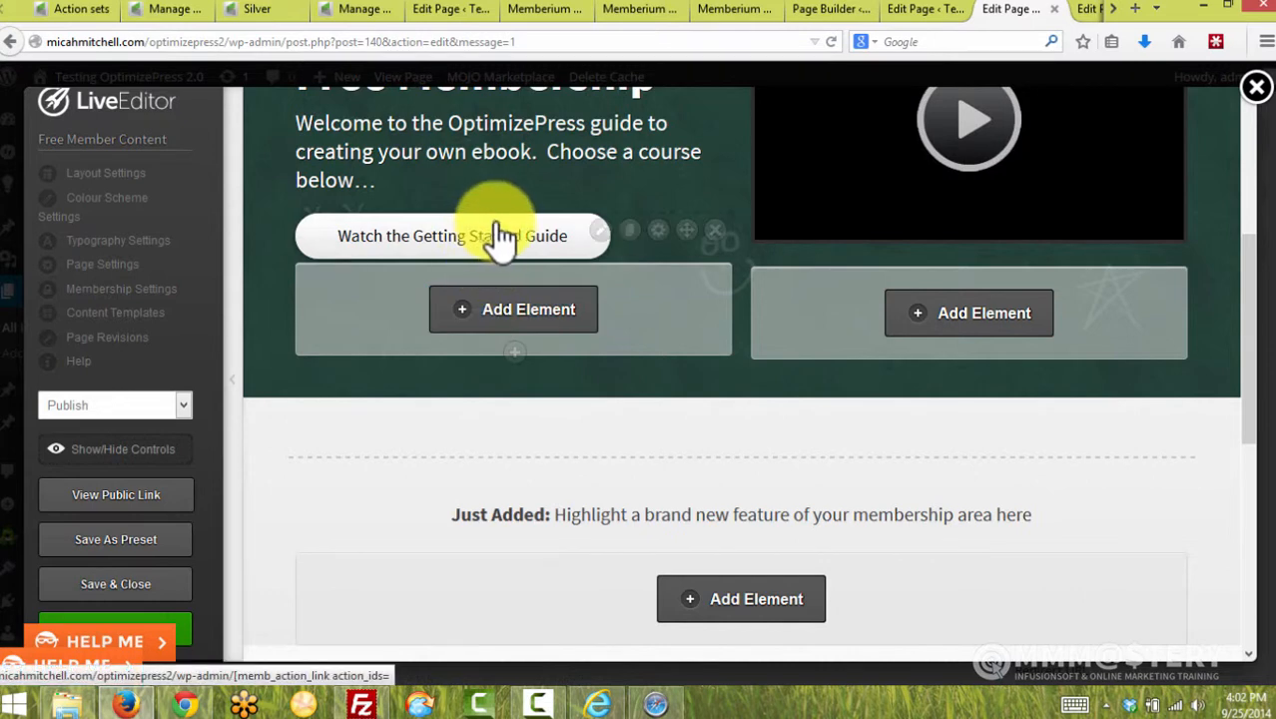
scroll(505, 240, "up", 2)
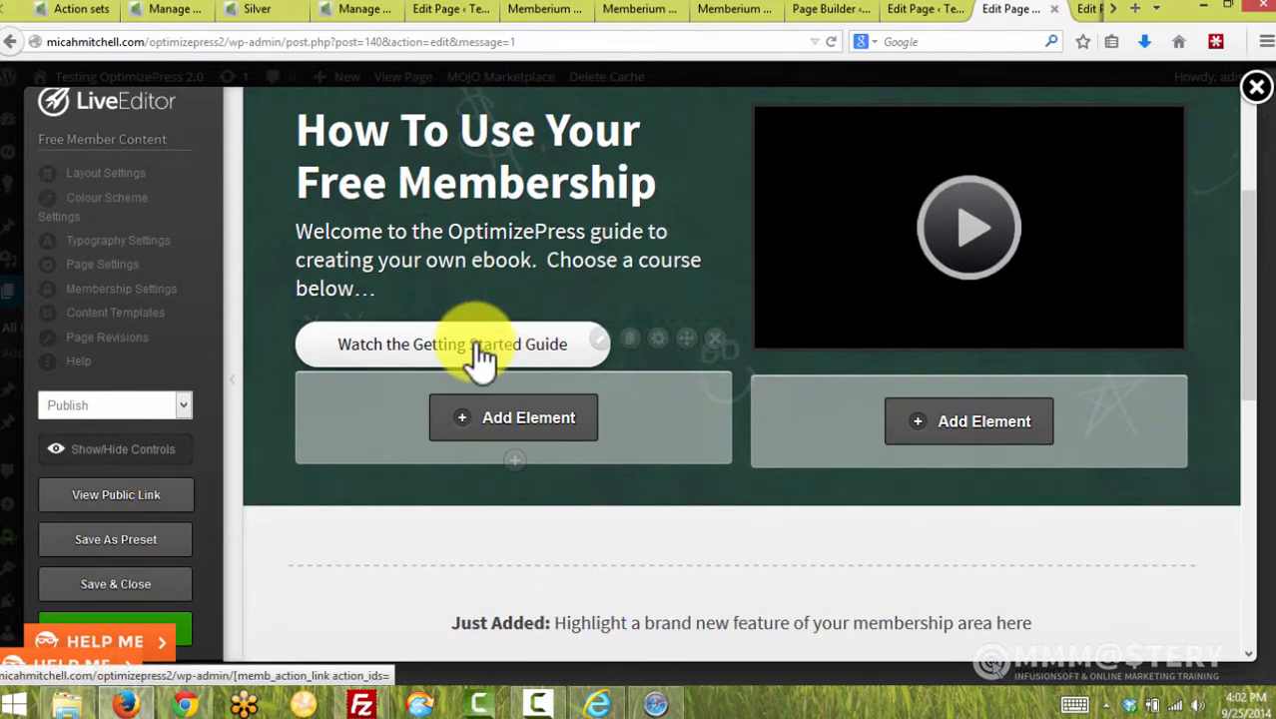
Verify the guide button's Link URL is [memb_action_link action_ids="3340"] and glance at the live Gold page
left_click(598, 341)
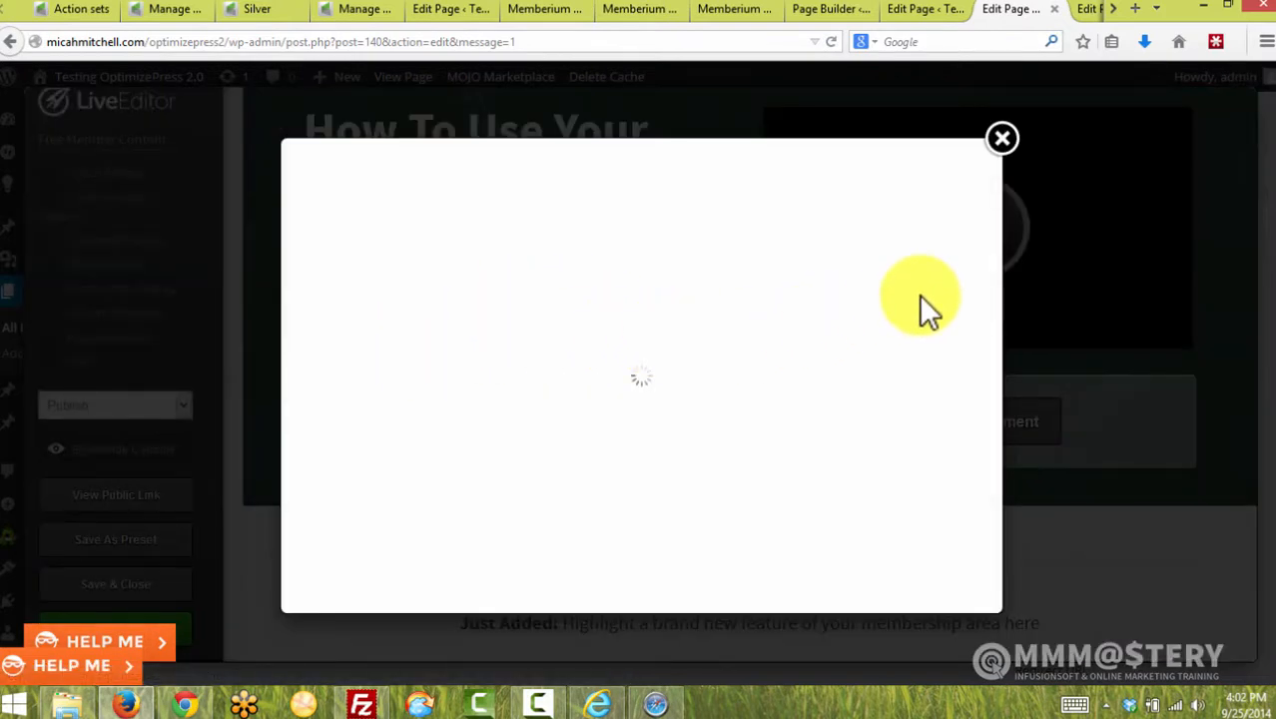
left_click_drag(996, 278, 981, 517)
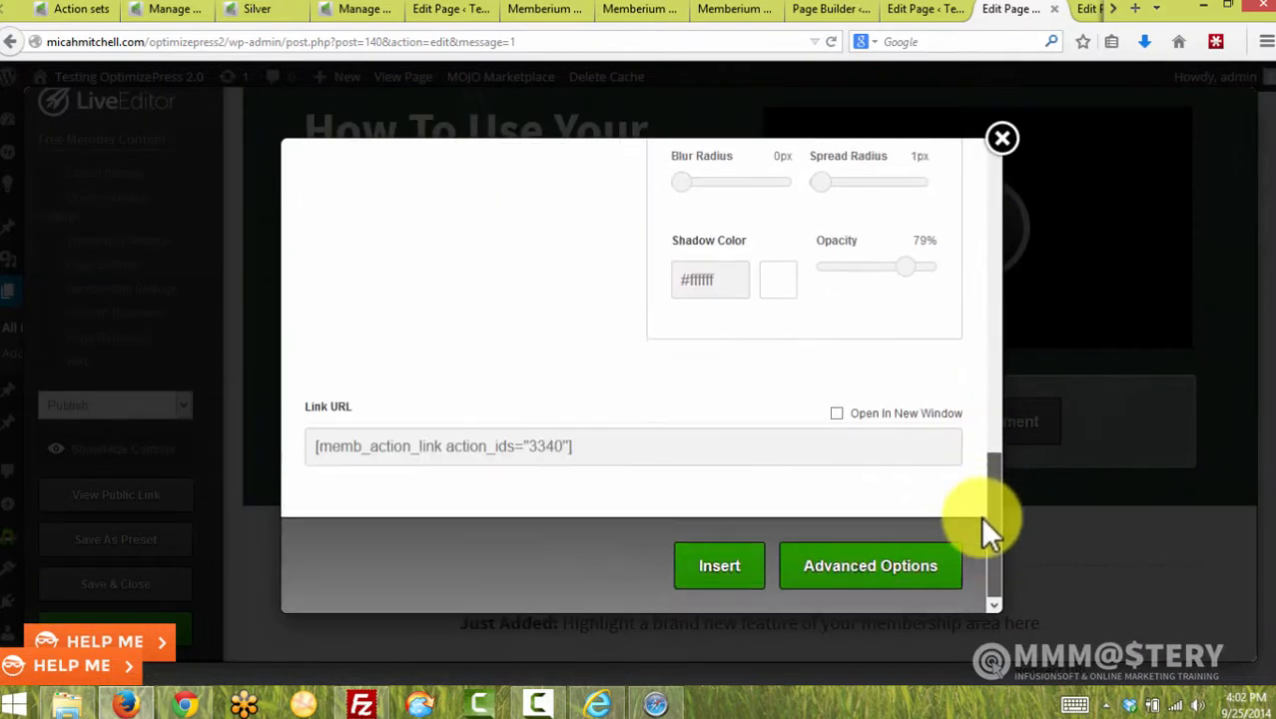
left_click(638, 450)
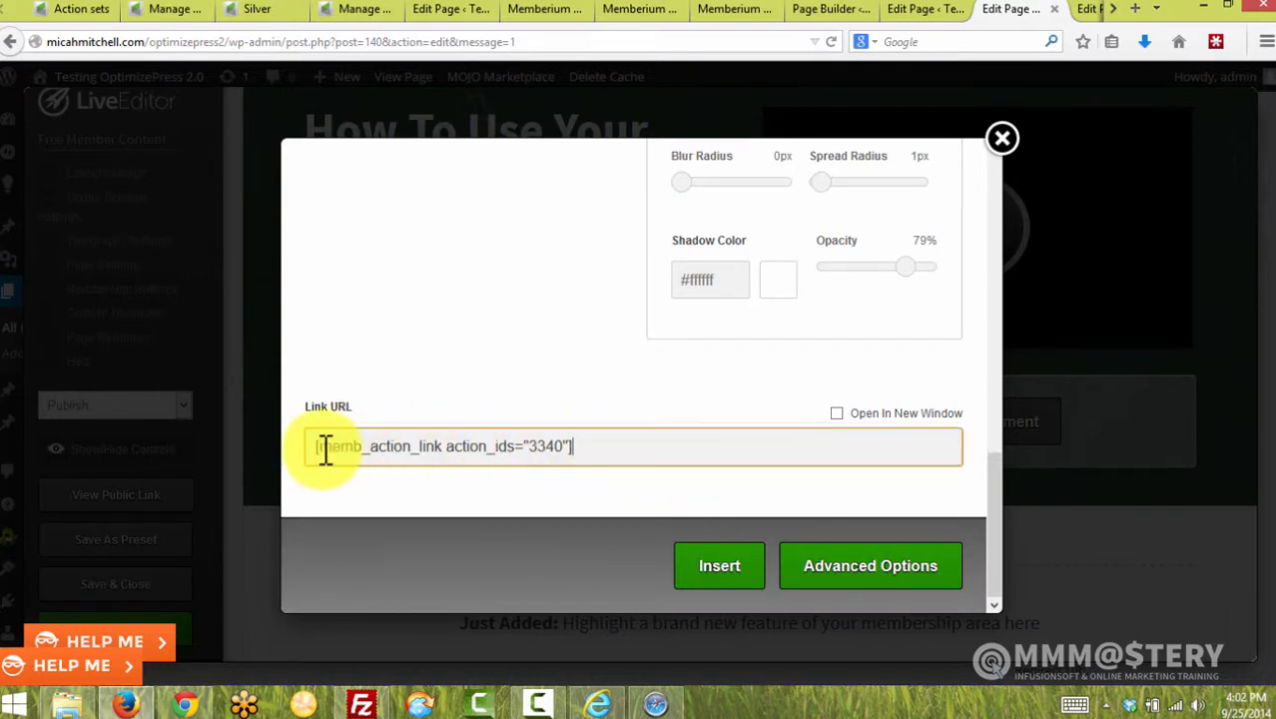
left_click_drag(312, 447, 644, 443)
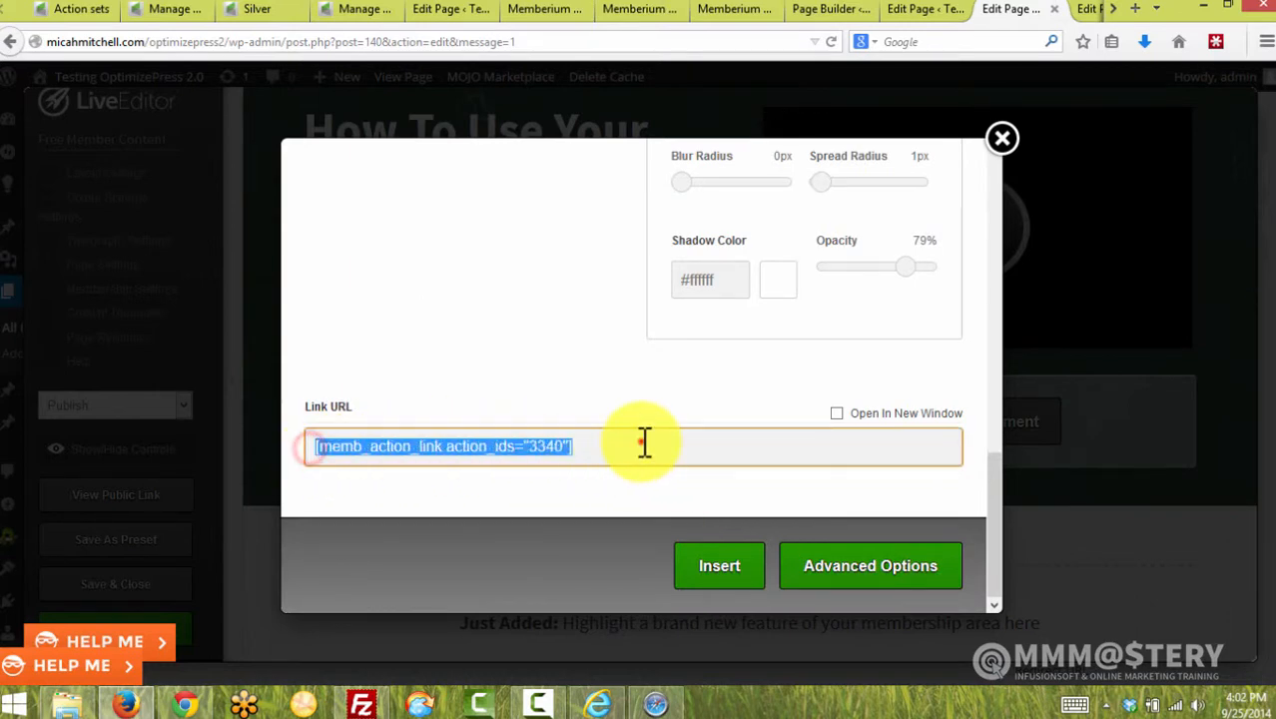
left_click(643, 443)
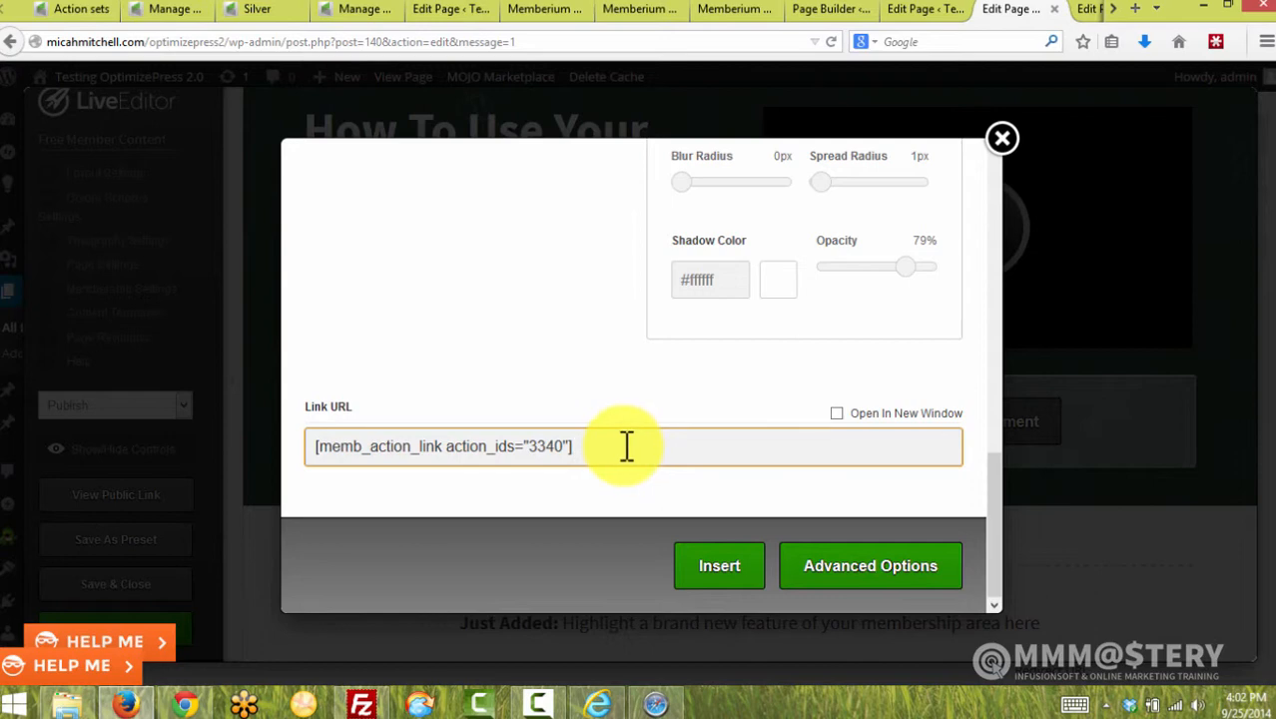
double_click(540, 449)
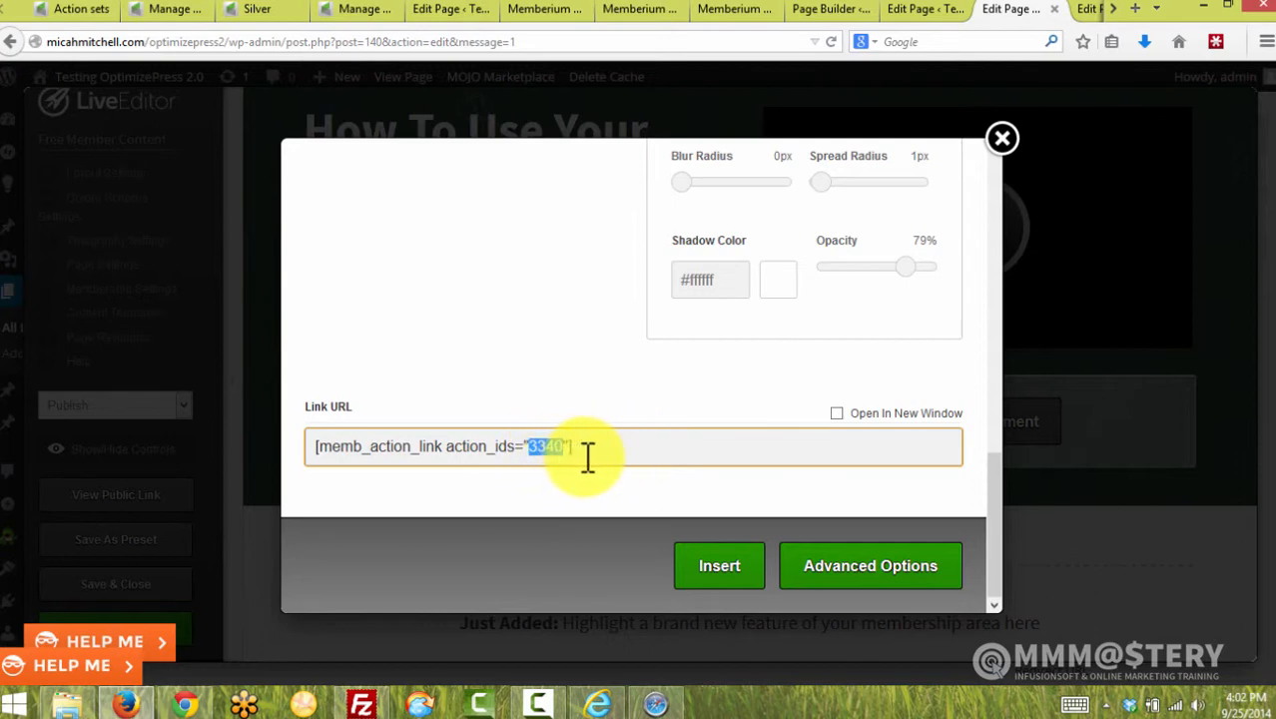
left_click(595, 457)
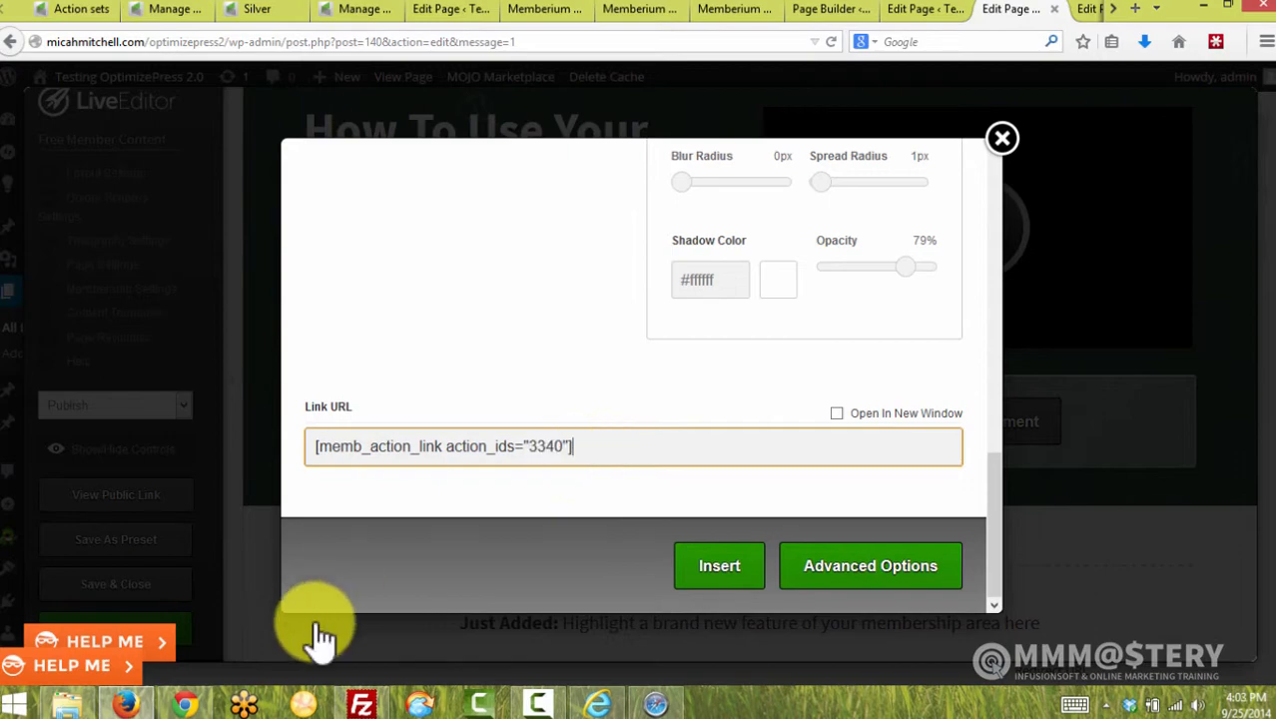
left_click(651, 705)
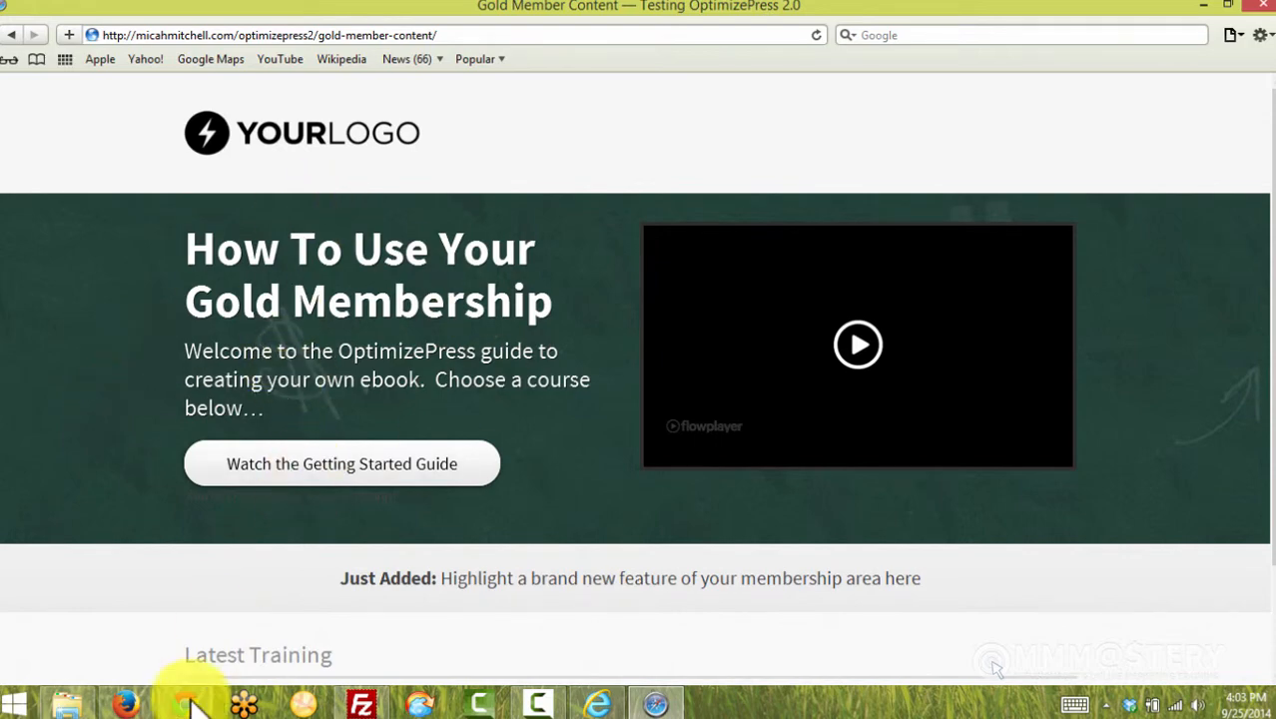
left_click(128, 706)
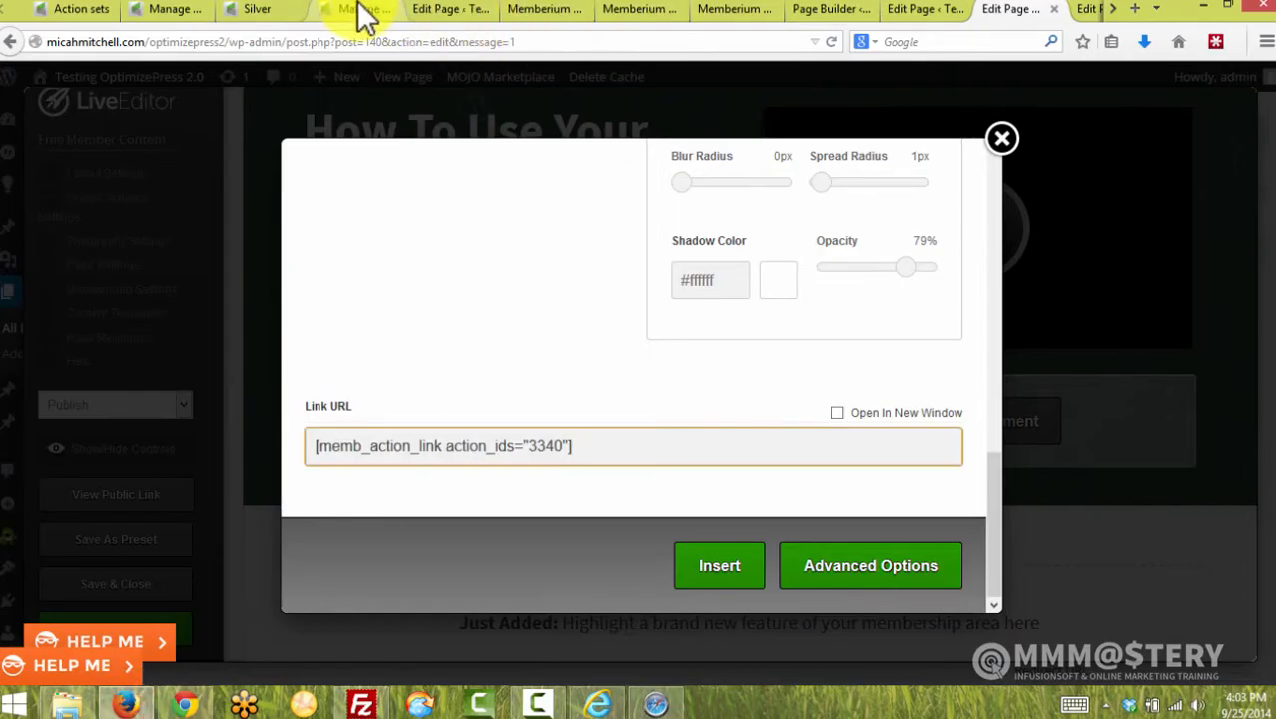
Press the Gold page's Getting Started Guide button and confirm the contact gained the [memb_action_link] tag
left_click(364, 12)
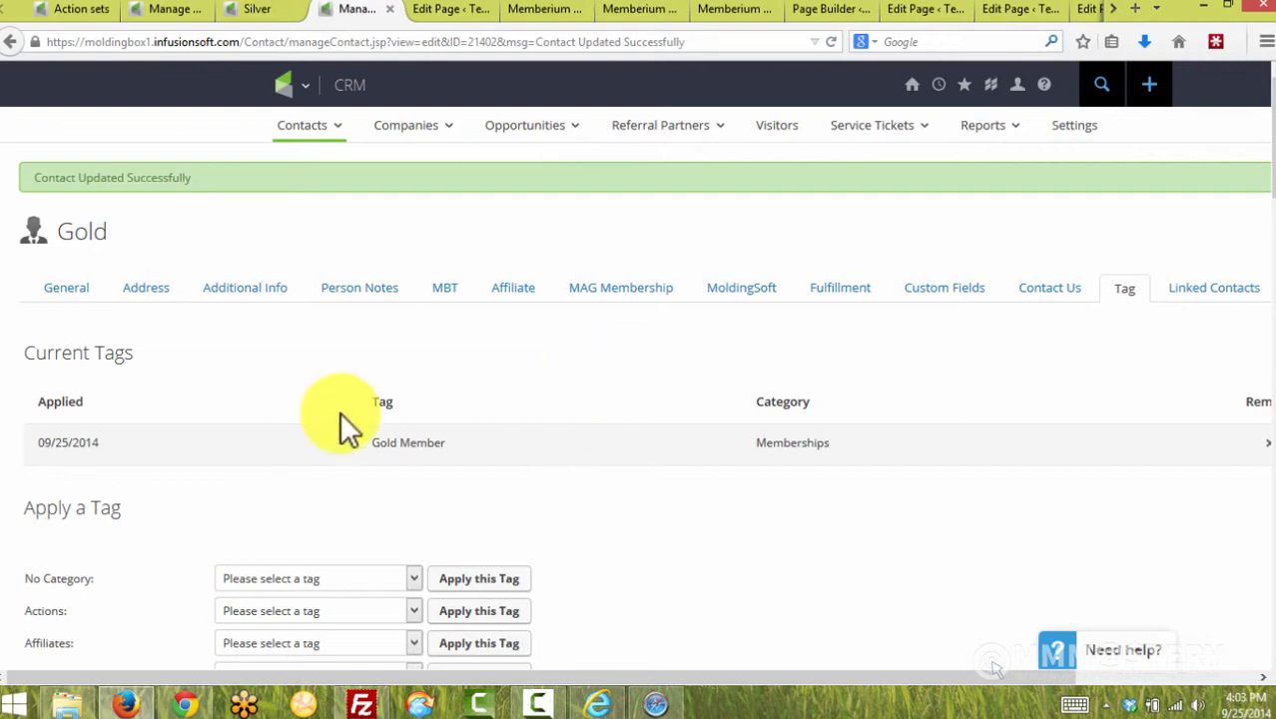
left_click(830, 42)
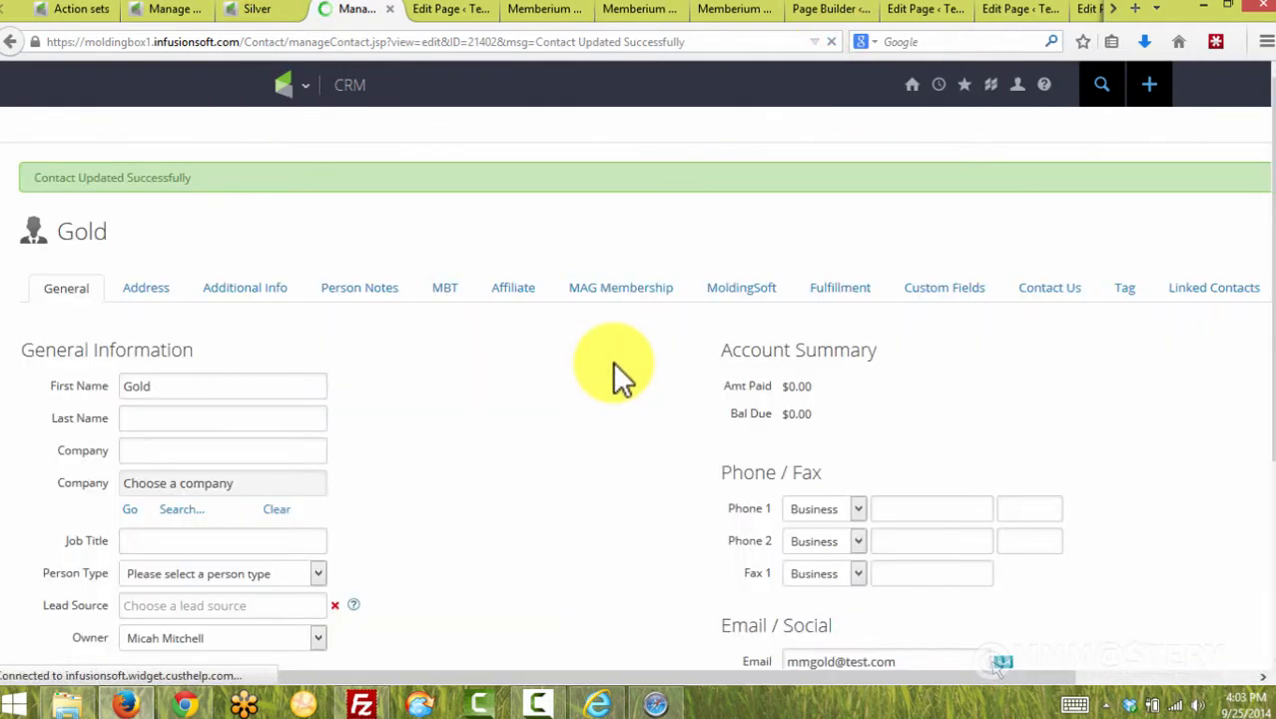
scroll(612, 361, "down", 4)
left_click(656, 702)
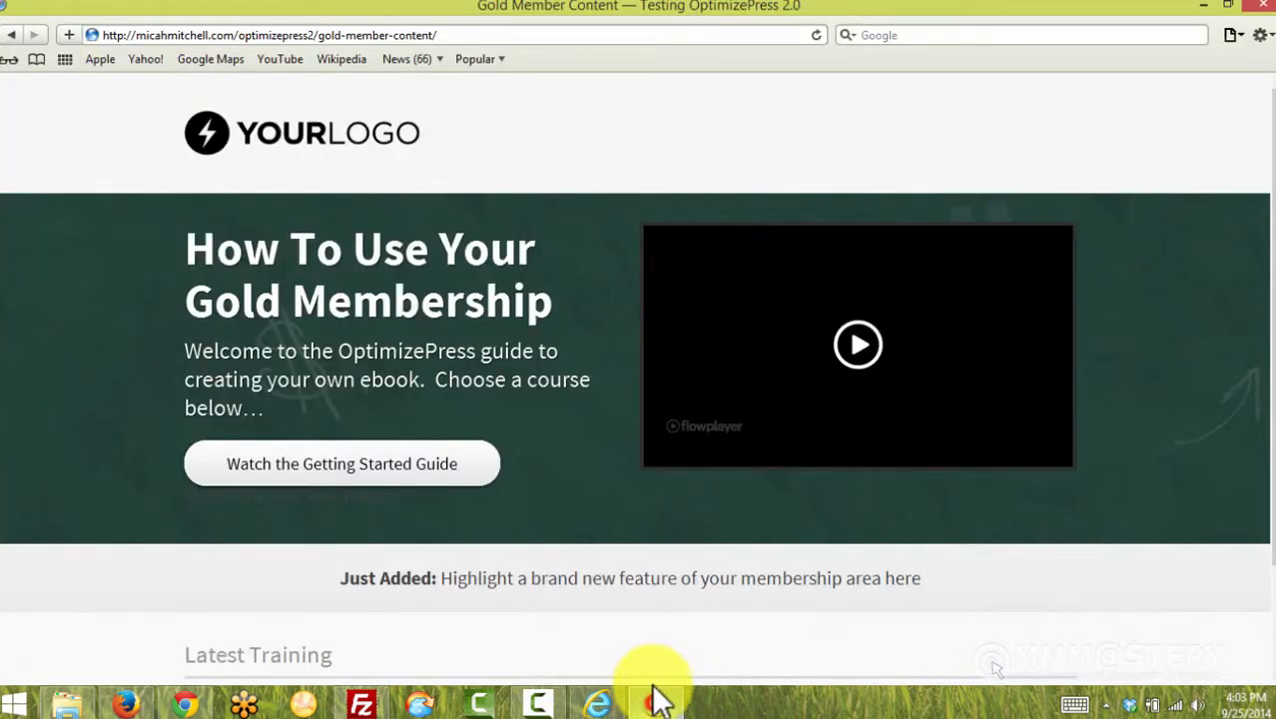
left_click(397, 475)
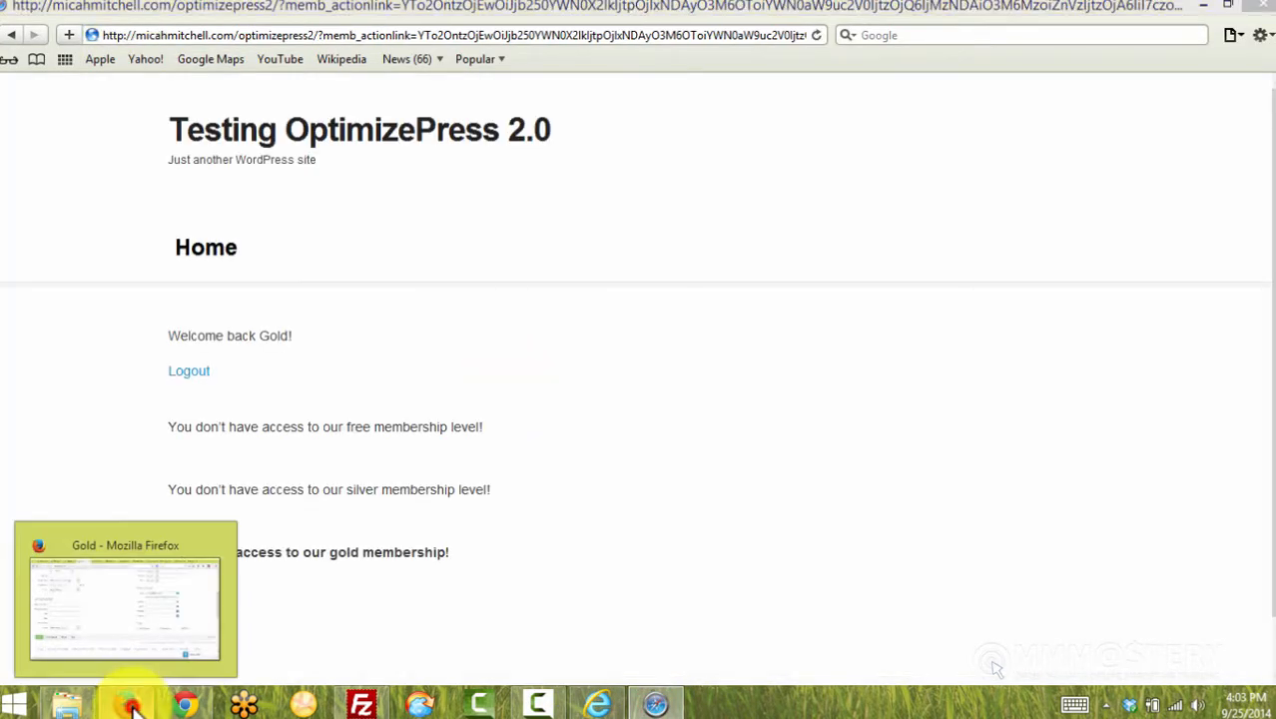
left_click(125, 704)
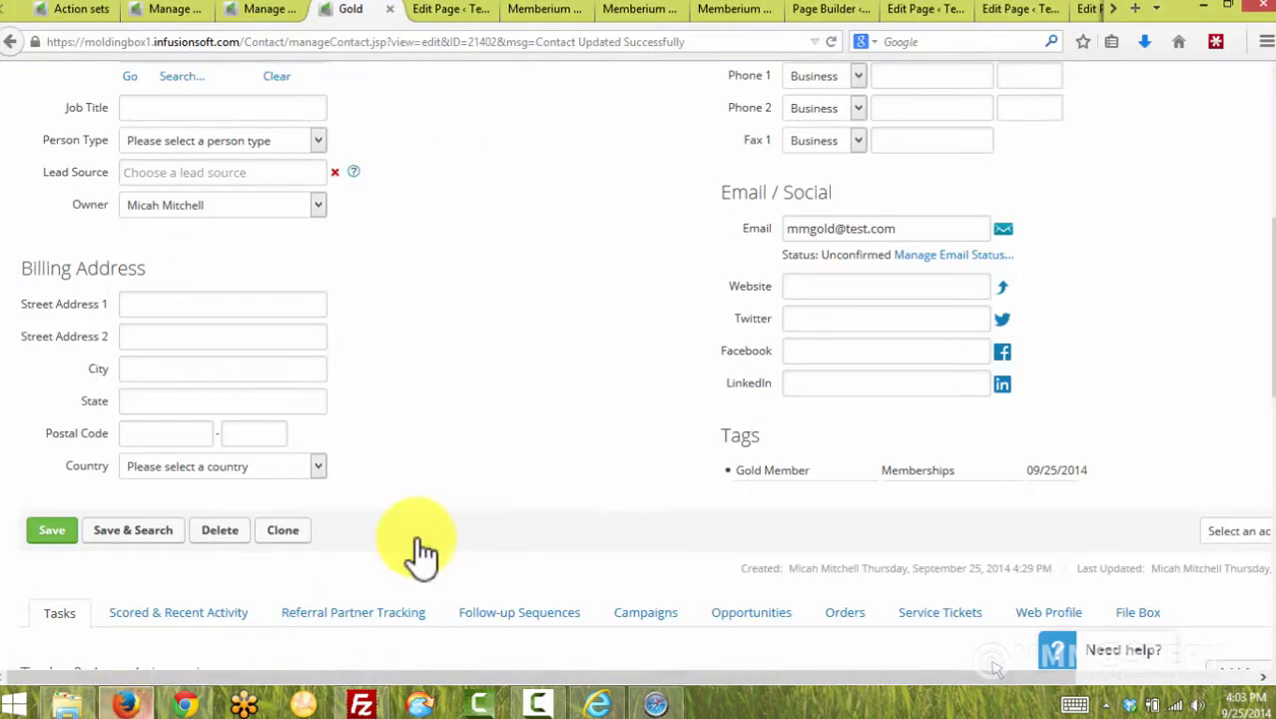
scroll(544, 380, "up", 3)
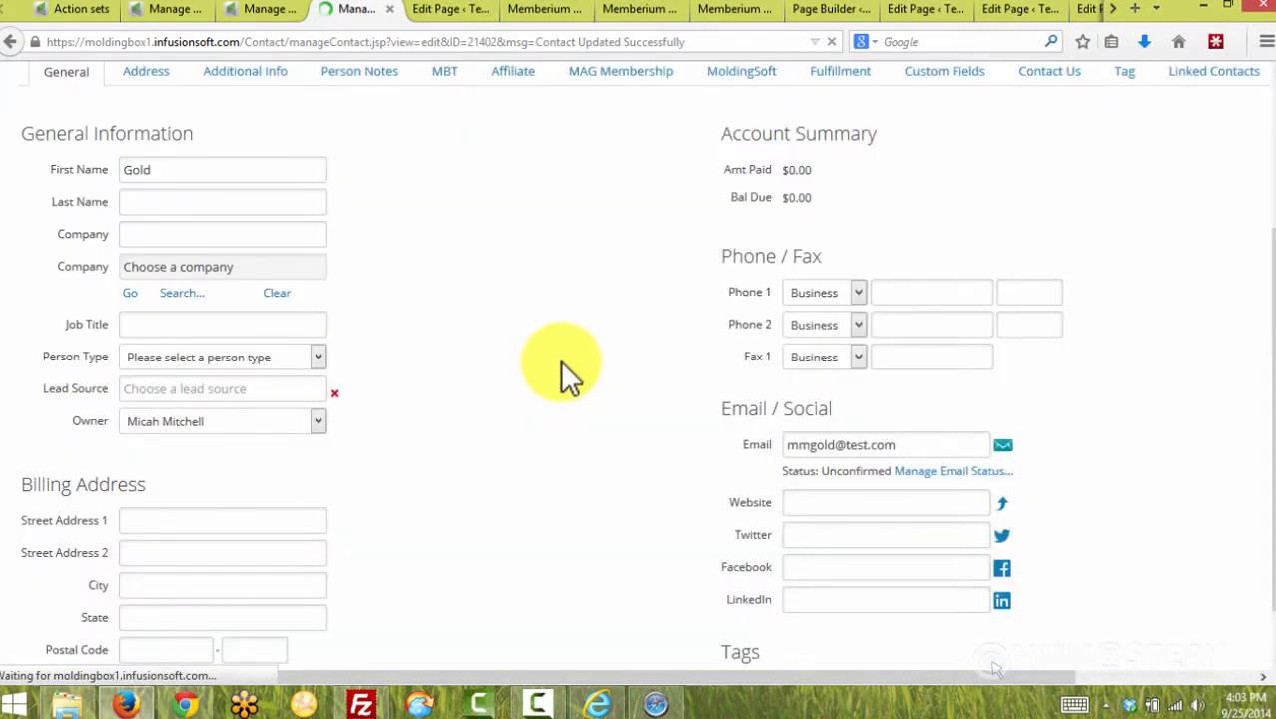
scroll(593, 362, "down", 3)
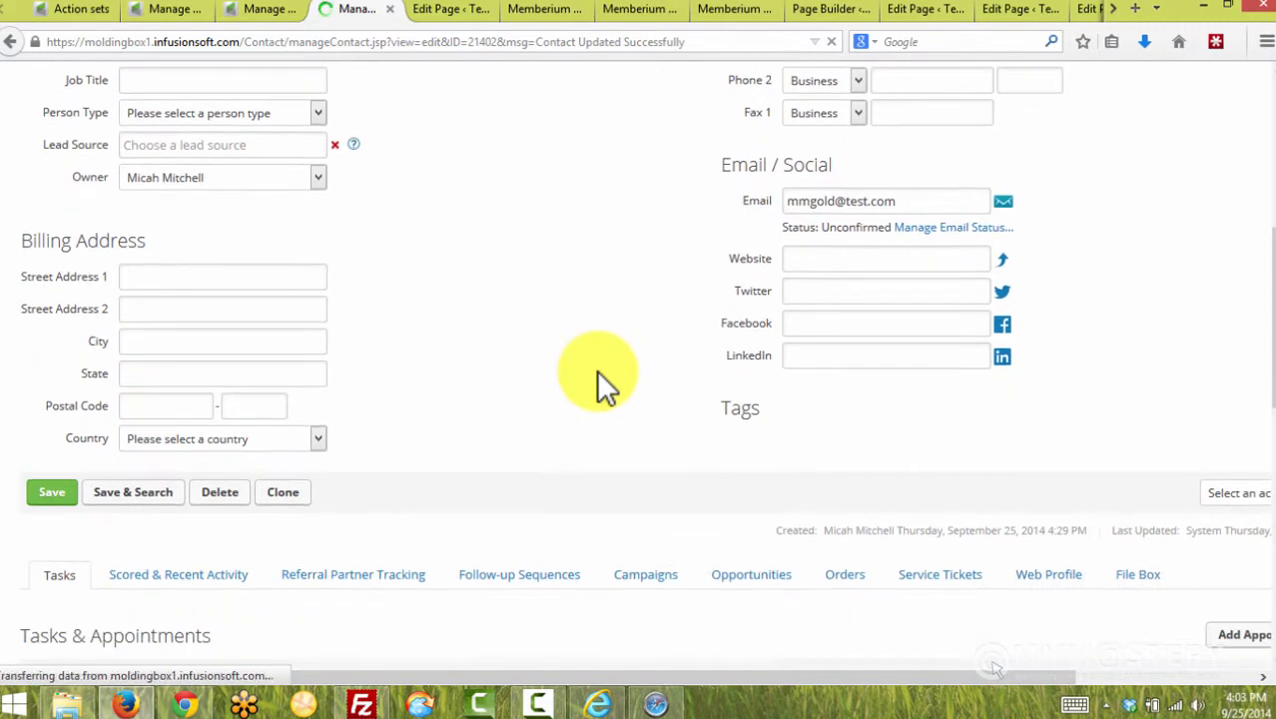
left_click_drag(841, 465, 747, 467)
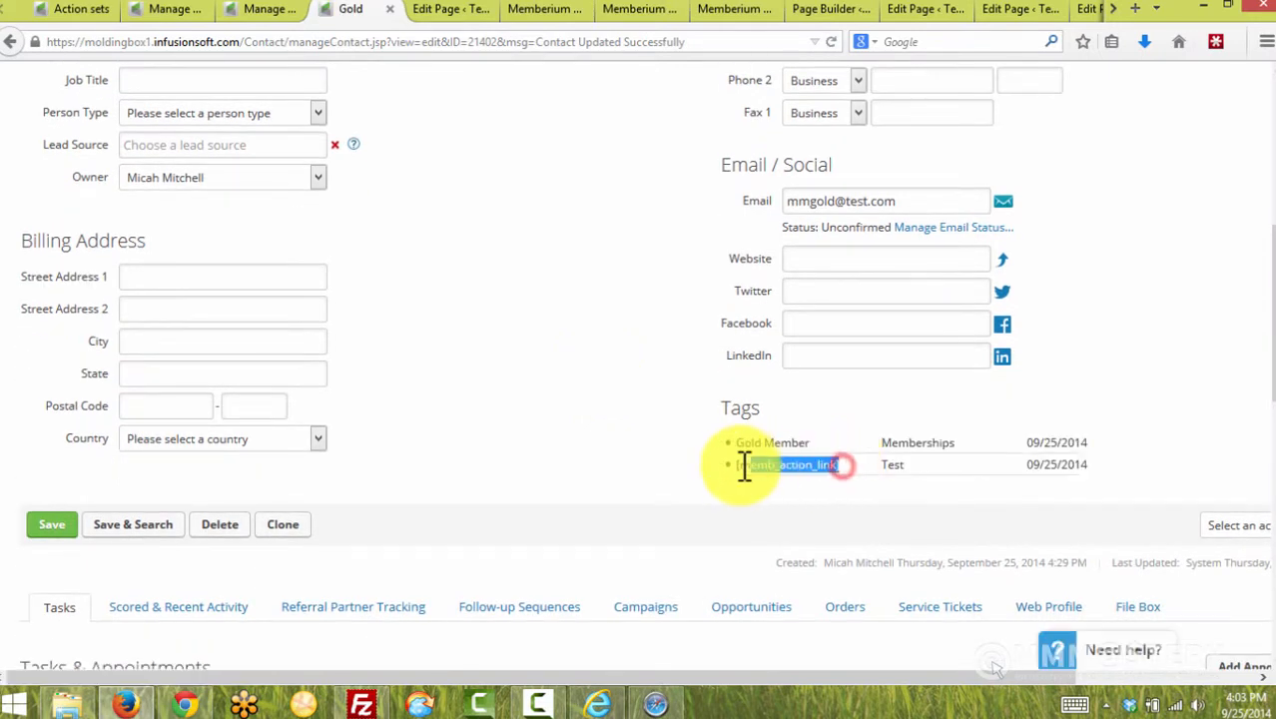
left_click(747, 467)
left_click_drag(839, 464, 733, 466)
left_click(769, 475)
Find the [memb_action_link] action set in Infusionsoft's Action sets list
left_click(72, 12)
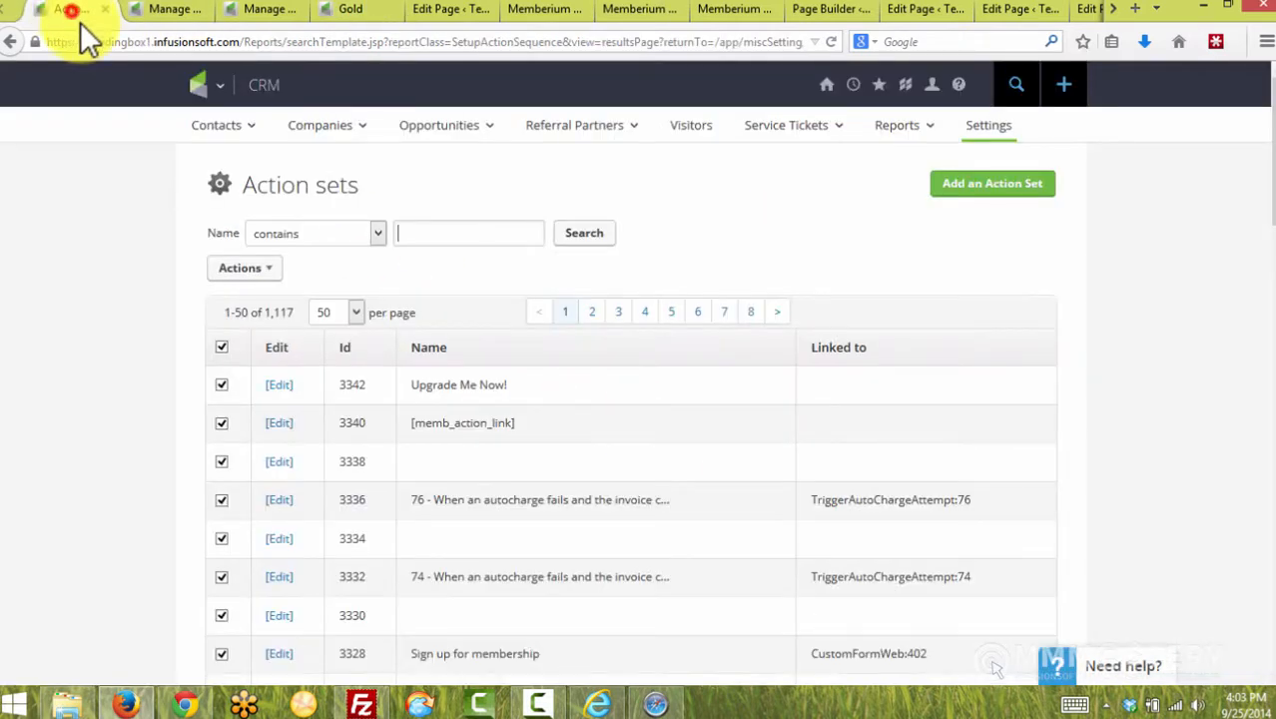
left_click_drag(512, 424, 419, 424)
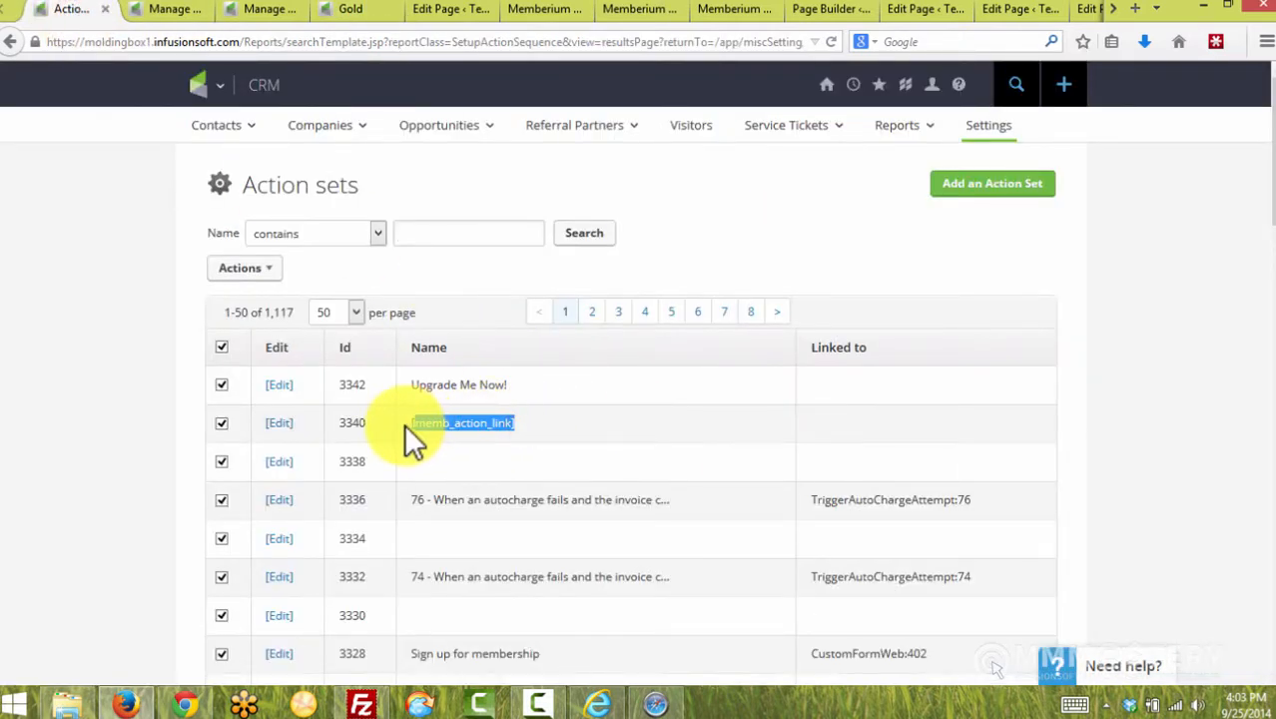
left_click(607, 422)
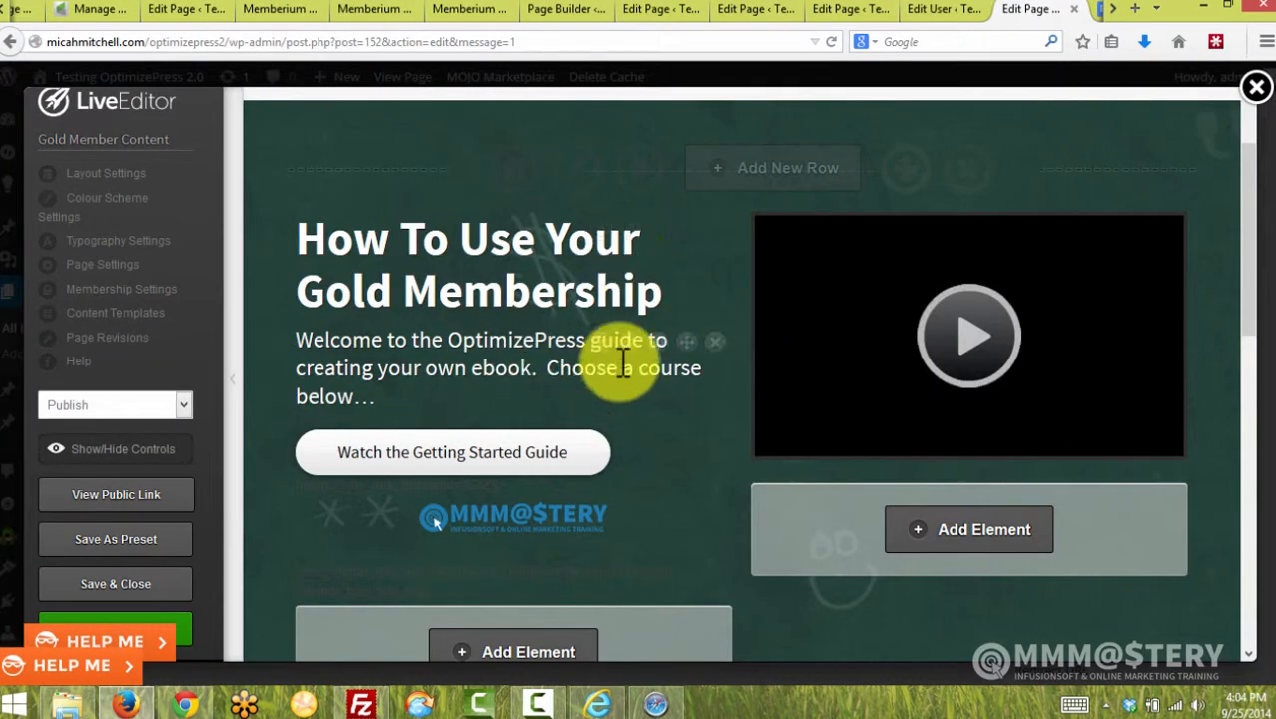
Open the Gold button's settings and locate action_ids 3340 in its memb_action_link Link URL
left_click(598, 454)
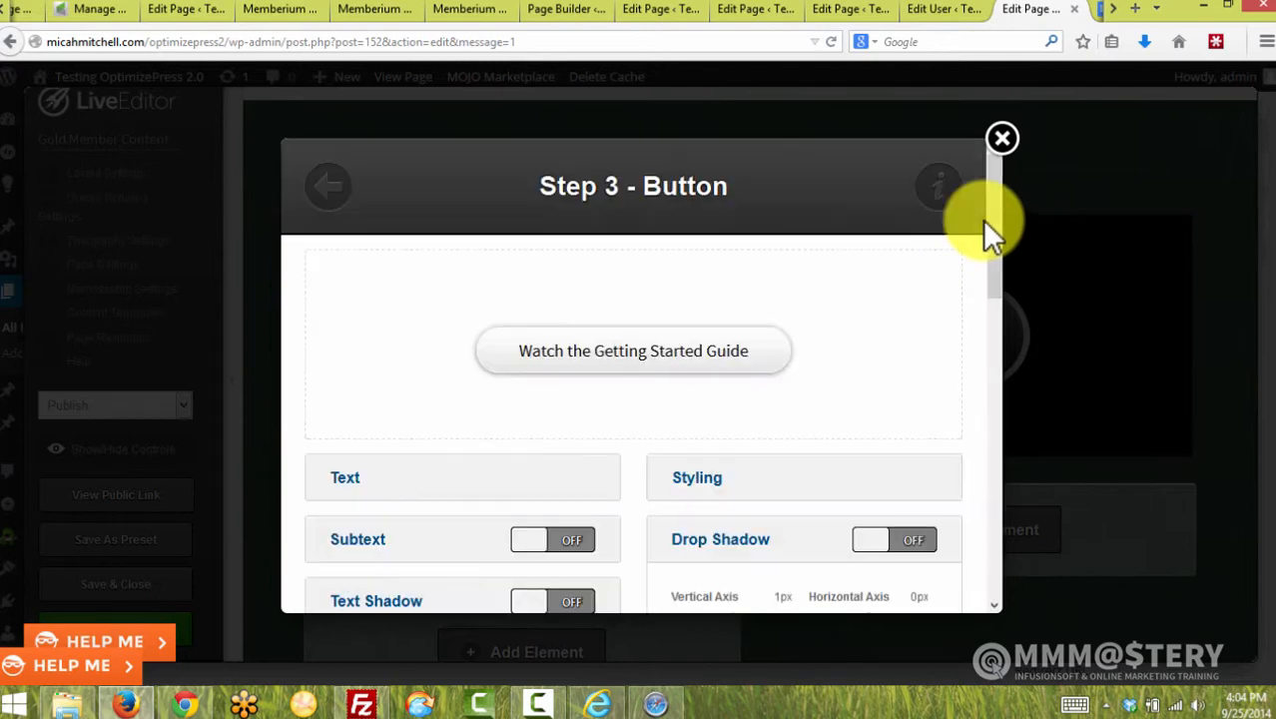
left_click_drag(990, 199, 962, 573)
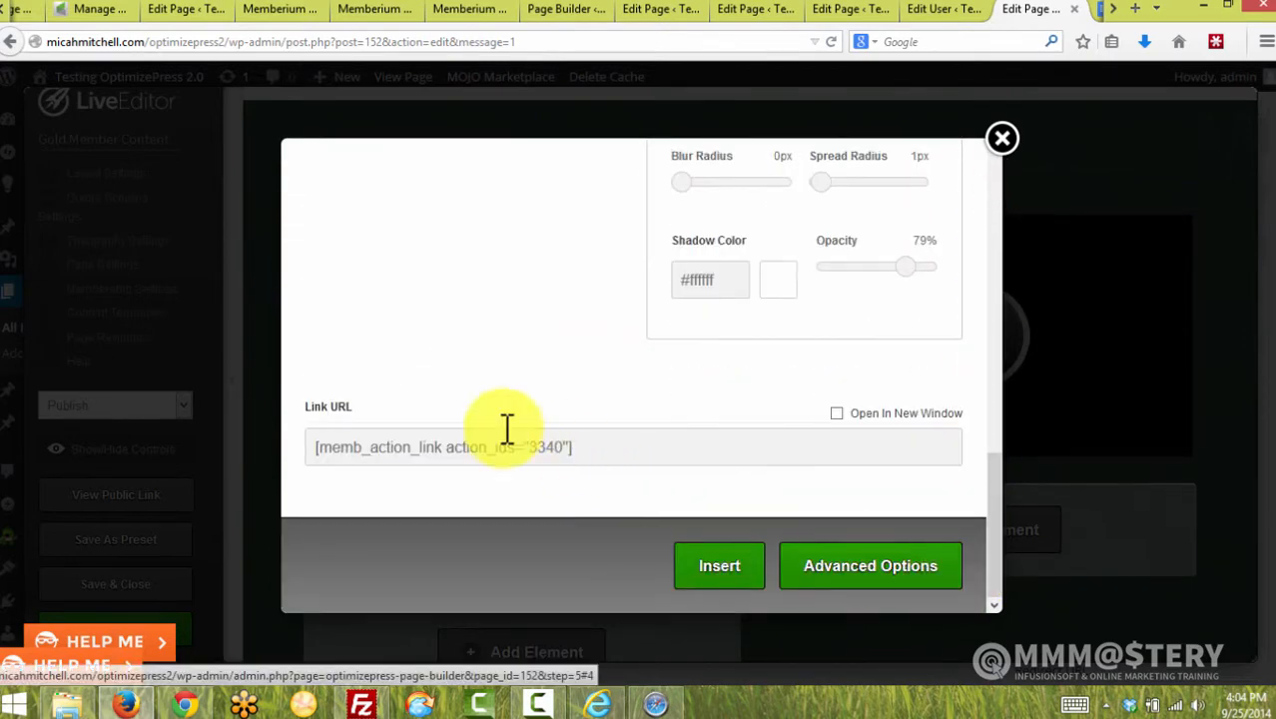
double_click(544, 447)
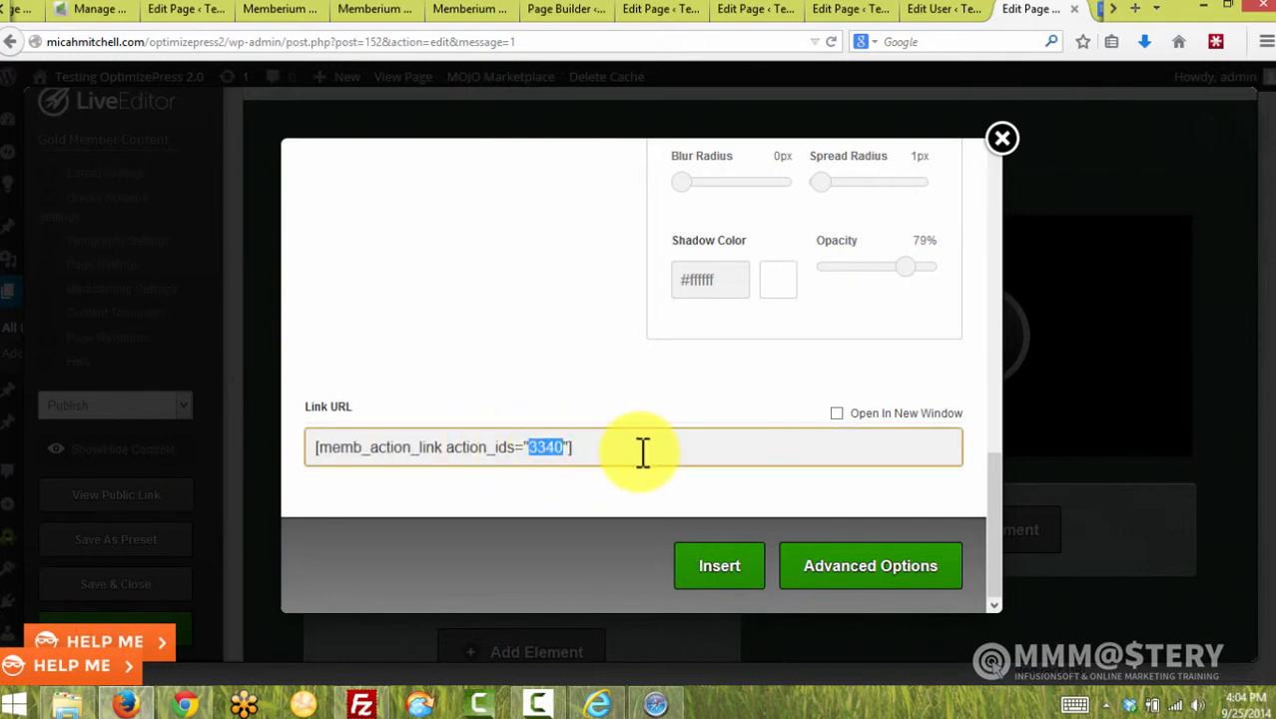
left_click_drag(442, 447, 327, 451)
key("ctrl+c")
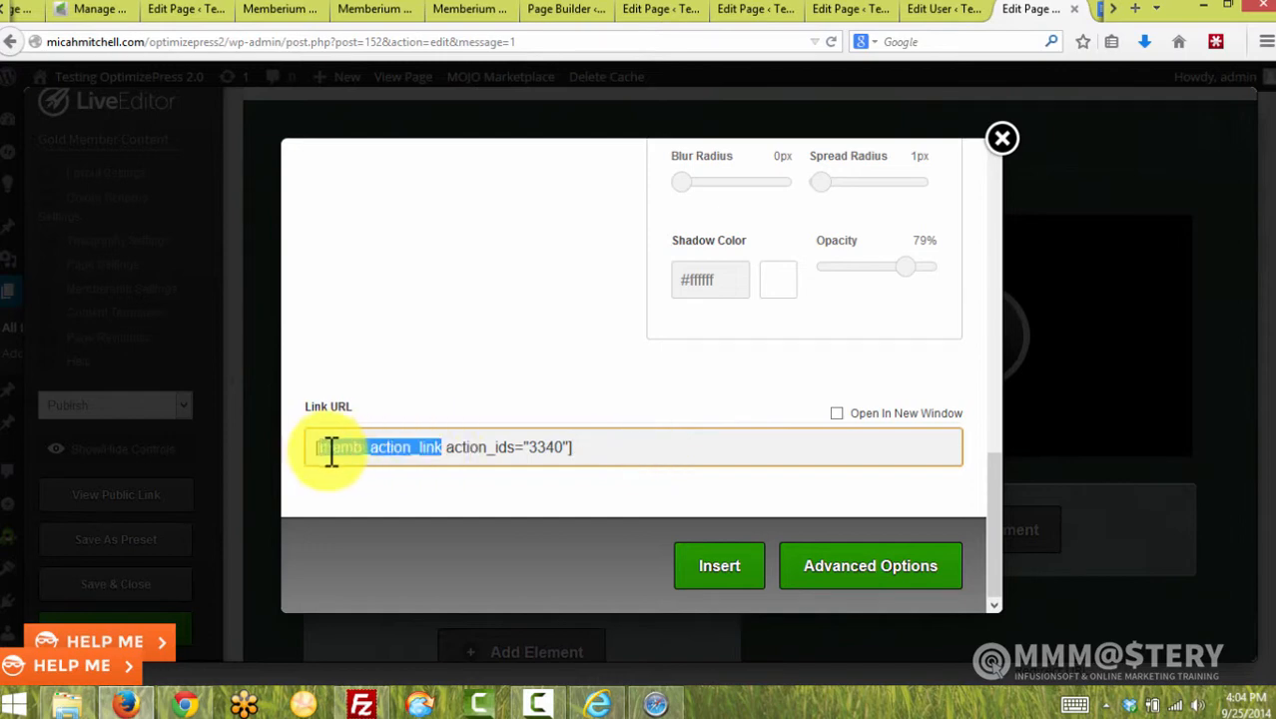
Load Memberium's memb_action_link documentation page and look at its basic example
left_click(1112, 9)
left_click(1106, 9)
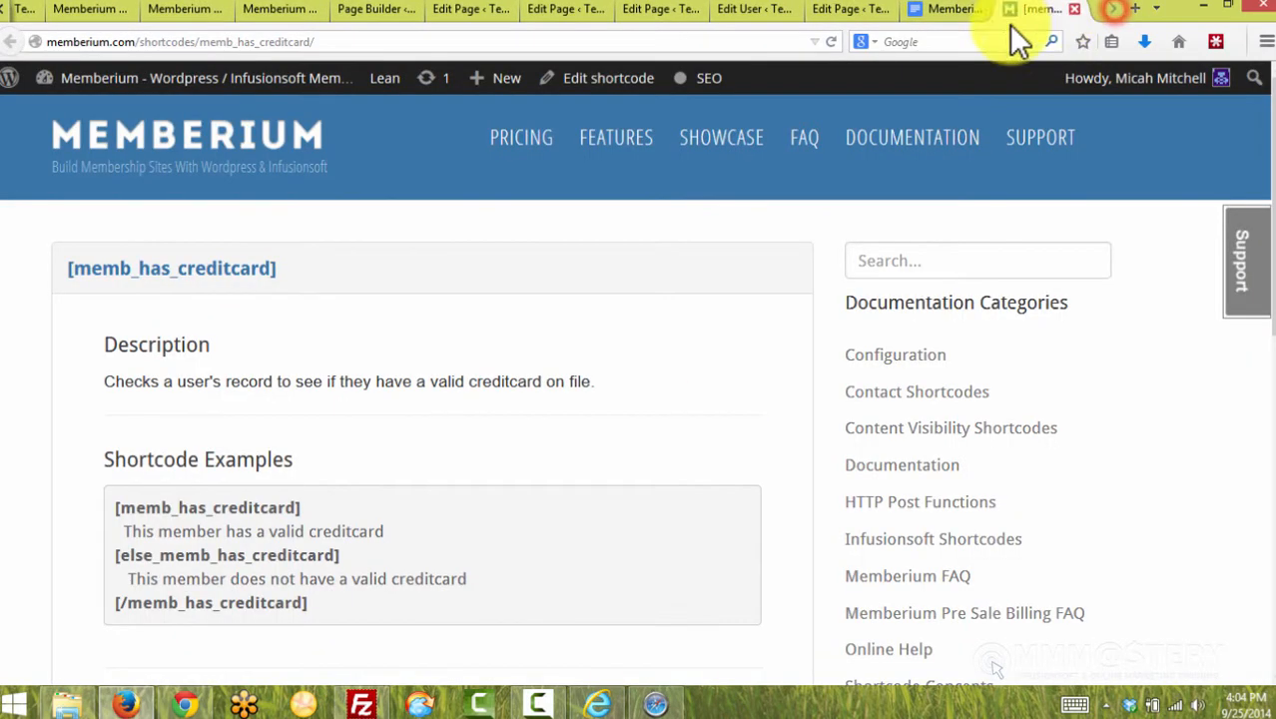
left_click_drag(193, 43, 300, 42)
key("ctrl+v")
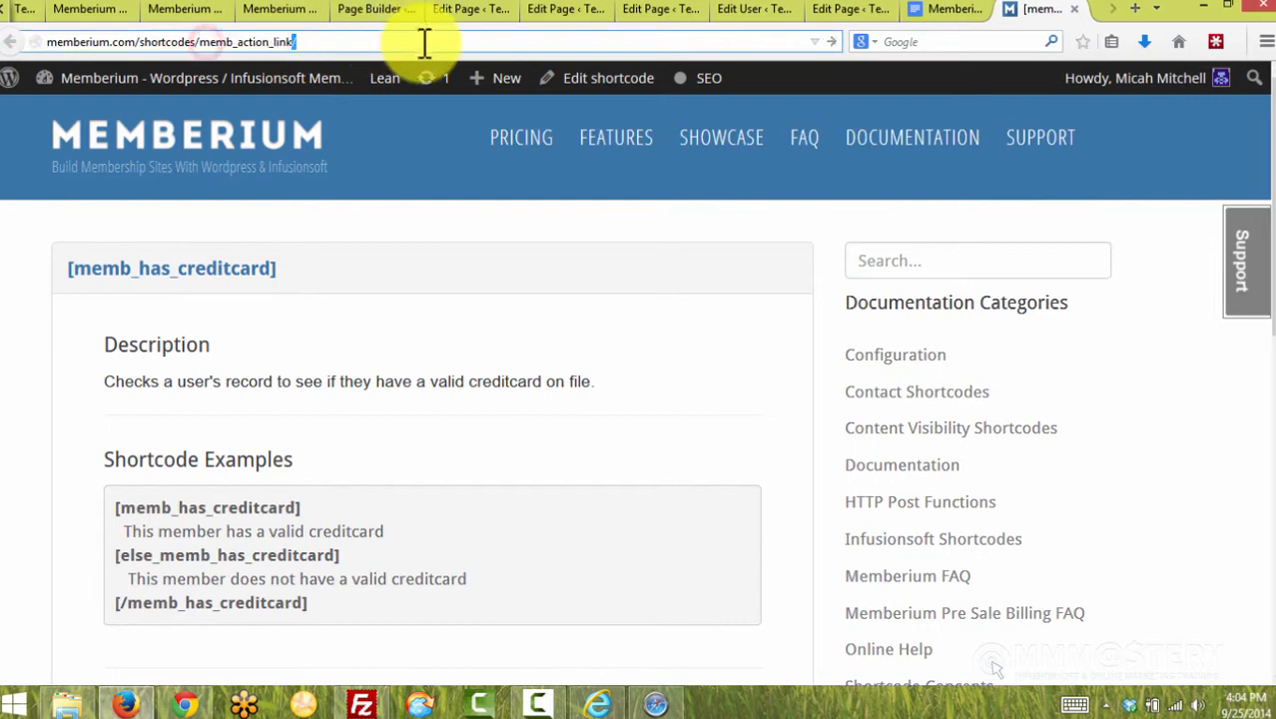
key("Return")
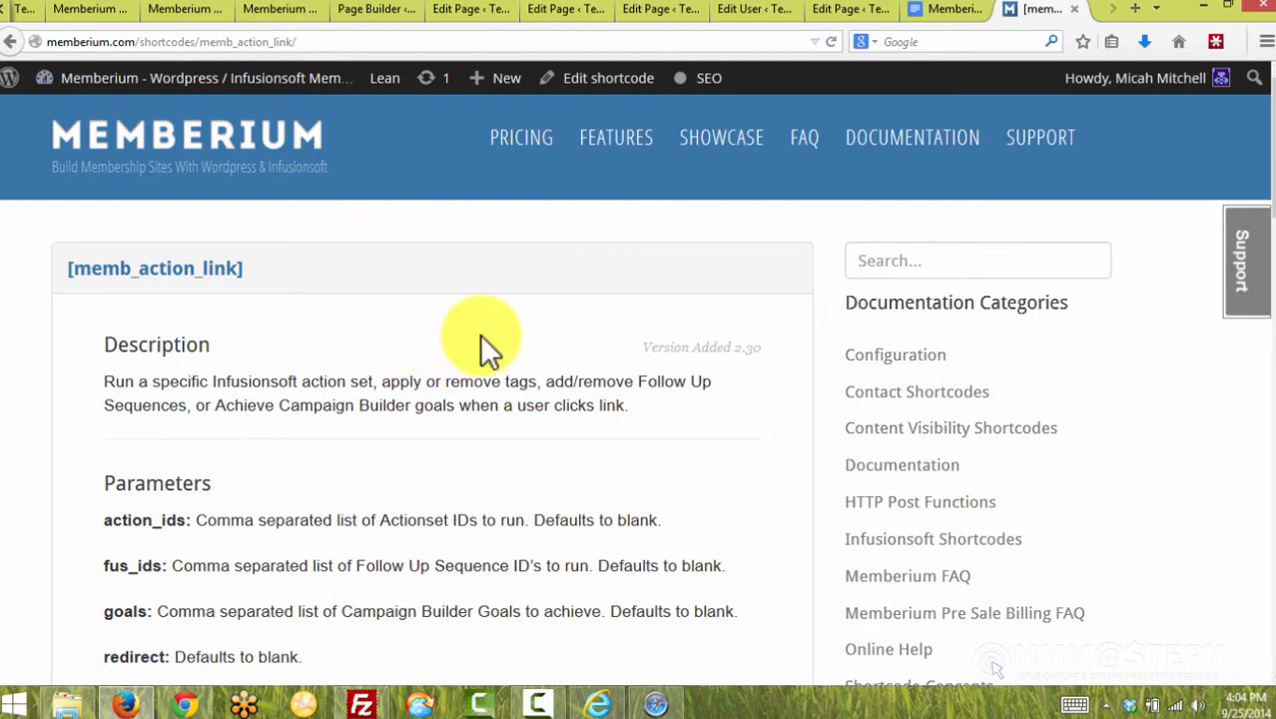
scroll(514, 365, "down", 4)
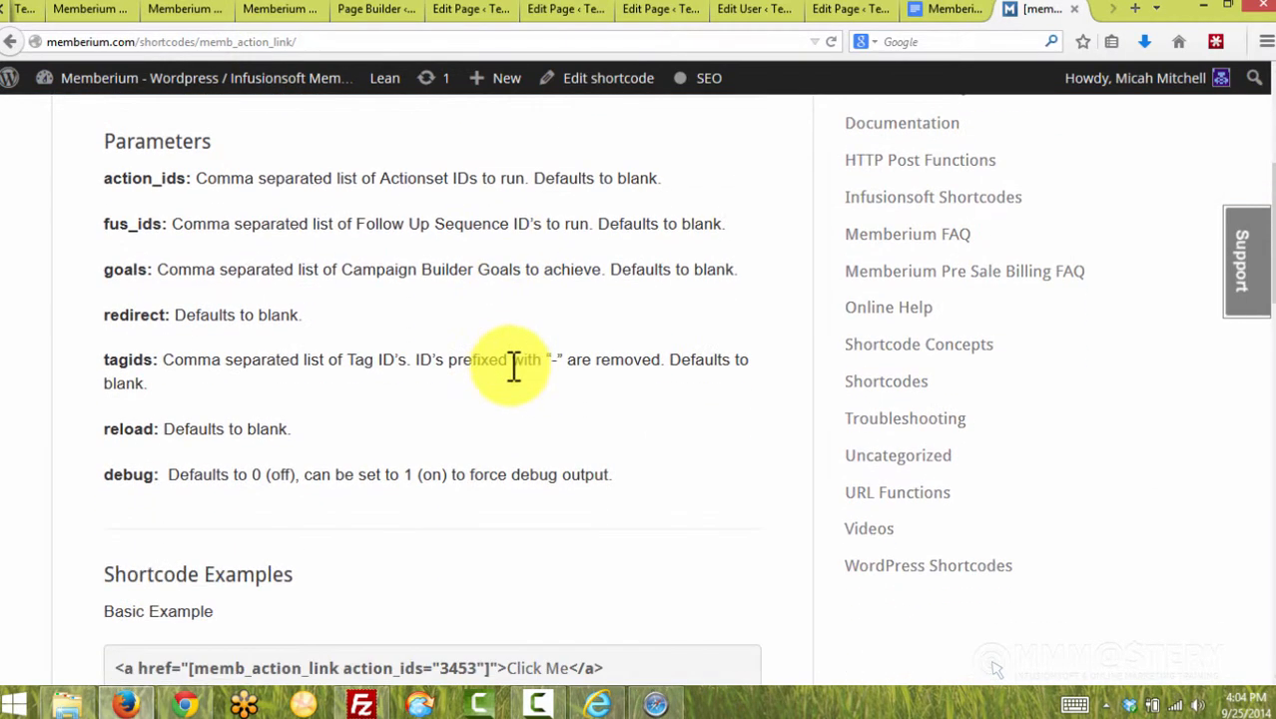
left_click_drag(480, 440, 190, 439)
left_click(336, 381)
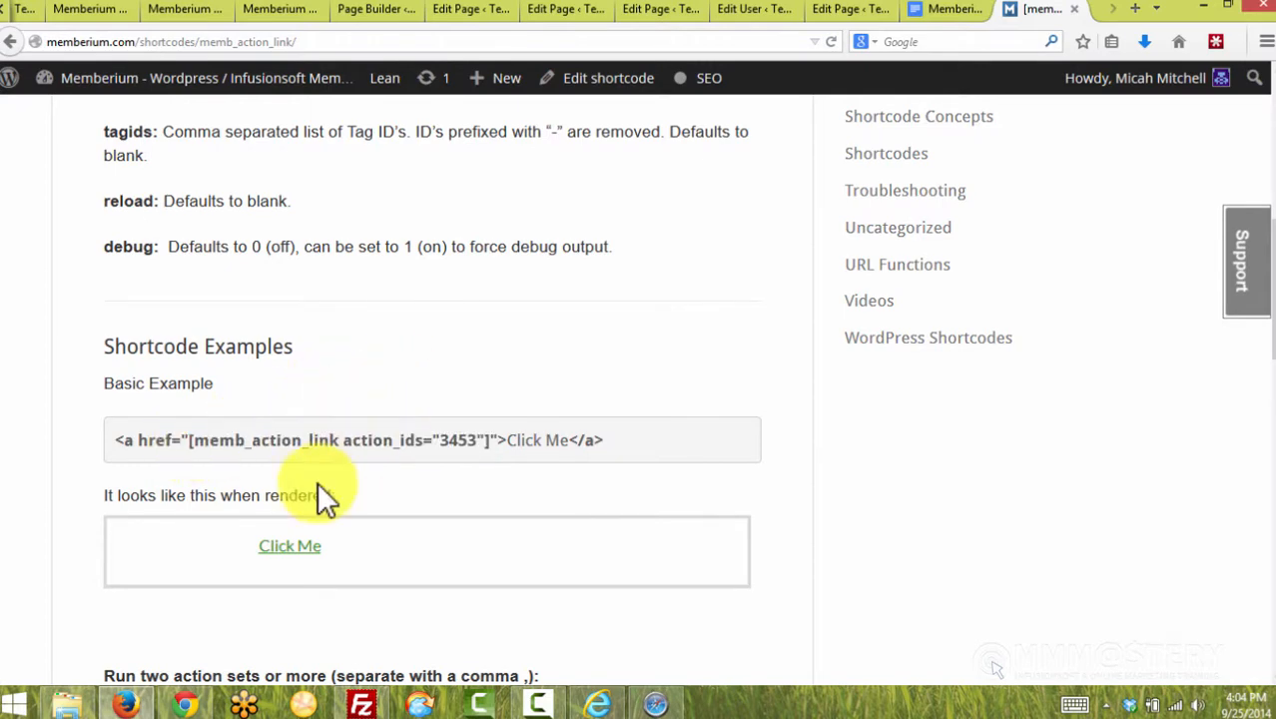
left_click(656, 702)
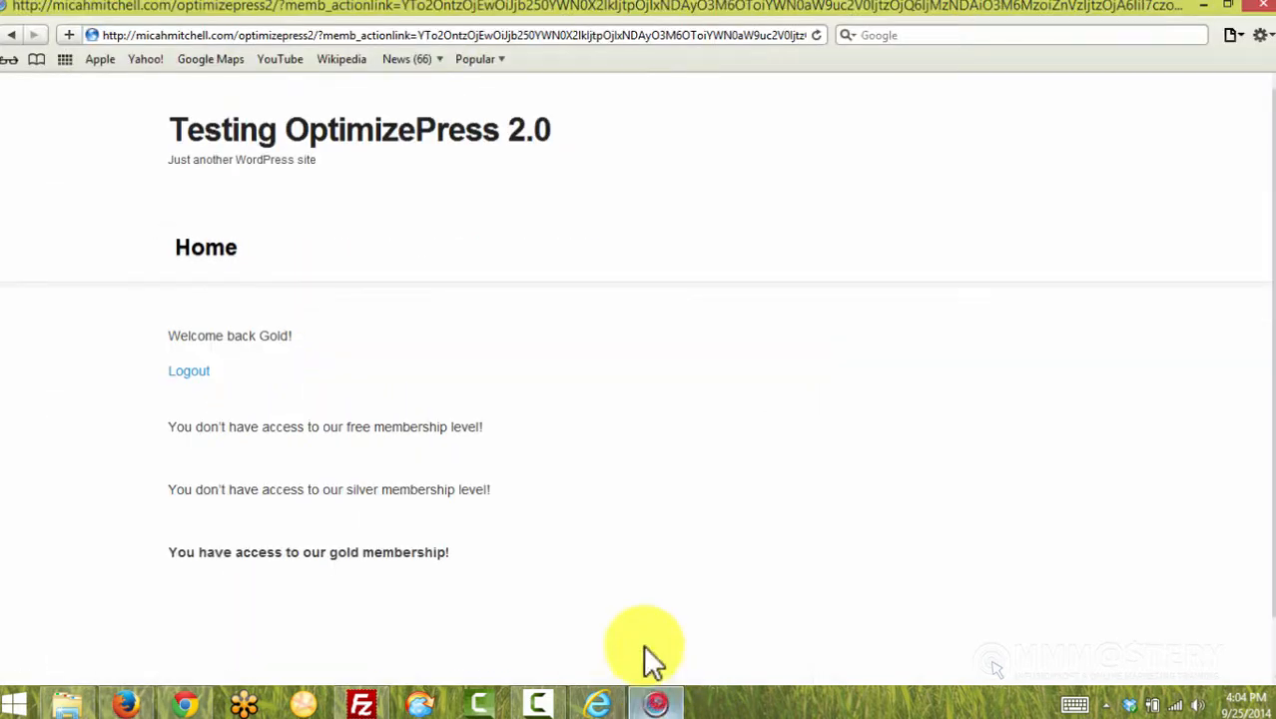
double_click(330, 248)
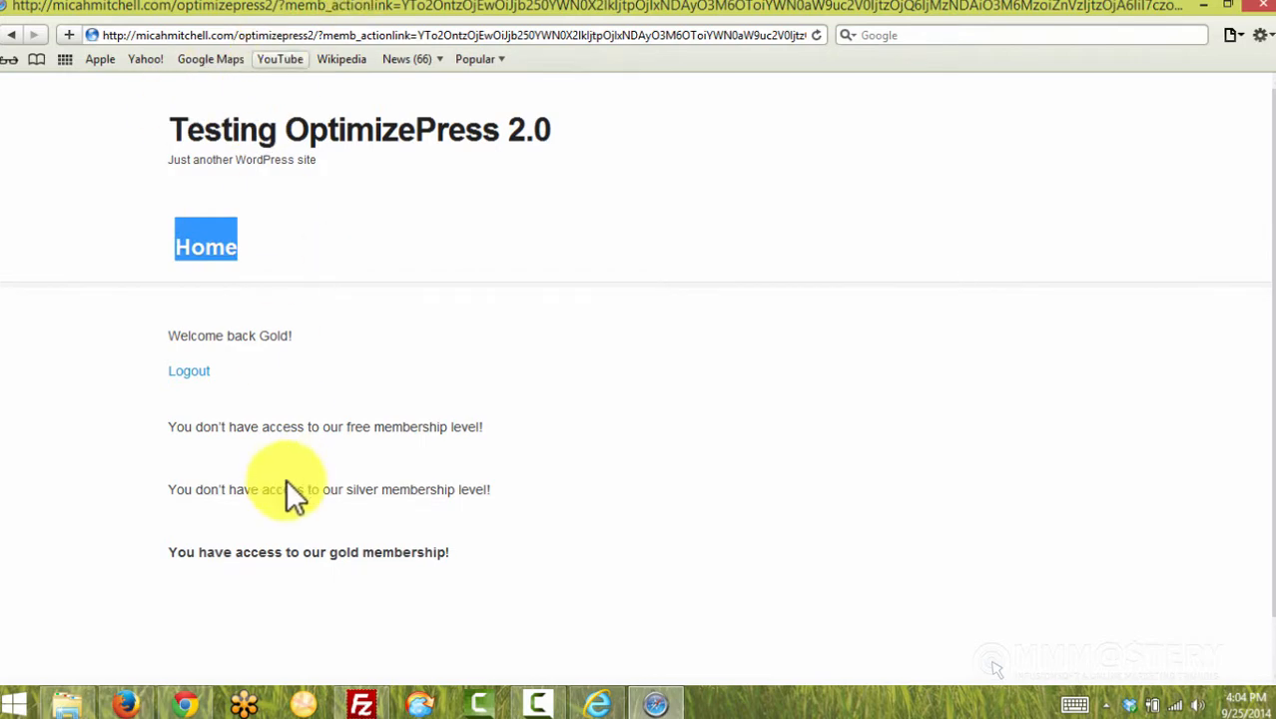
left_click(125, 704)
left_click(638, 333)
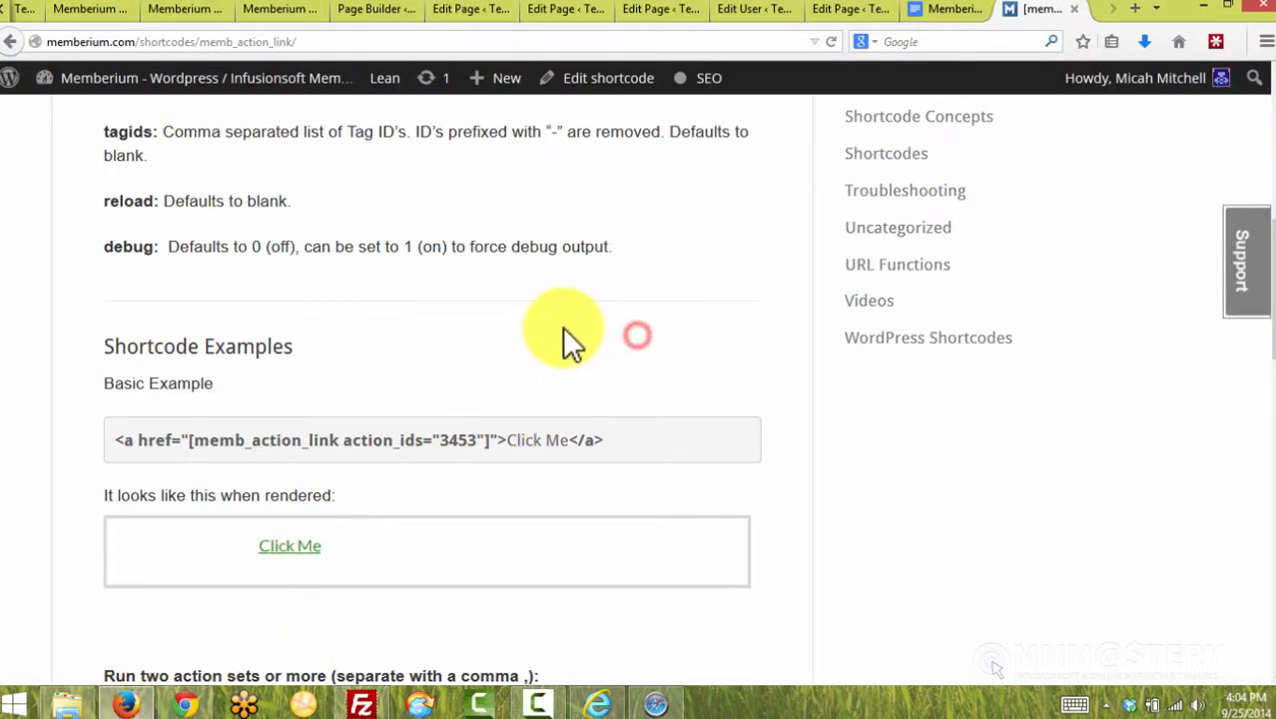
scroll(564, 344, "up", 3)
Review the redirect, action_ids, fus_ids, goals and tagids parameters, noting minus prefixes remove tags
double_click(148, 314)
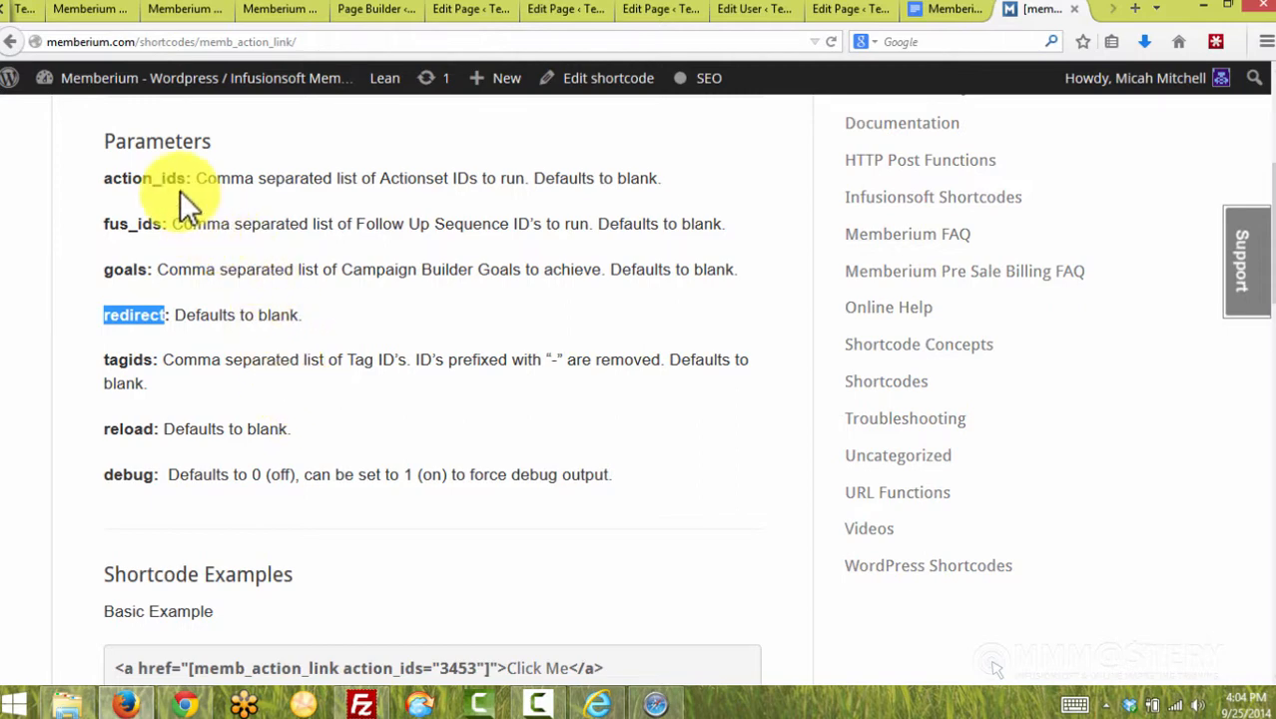
left_click_drag(184, 177, 97, 195)
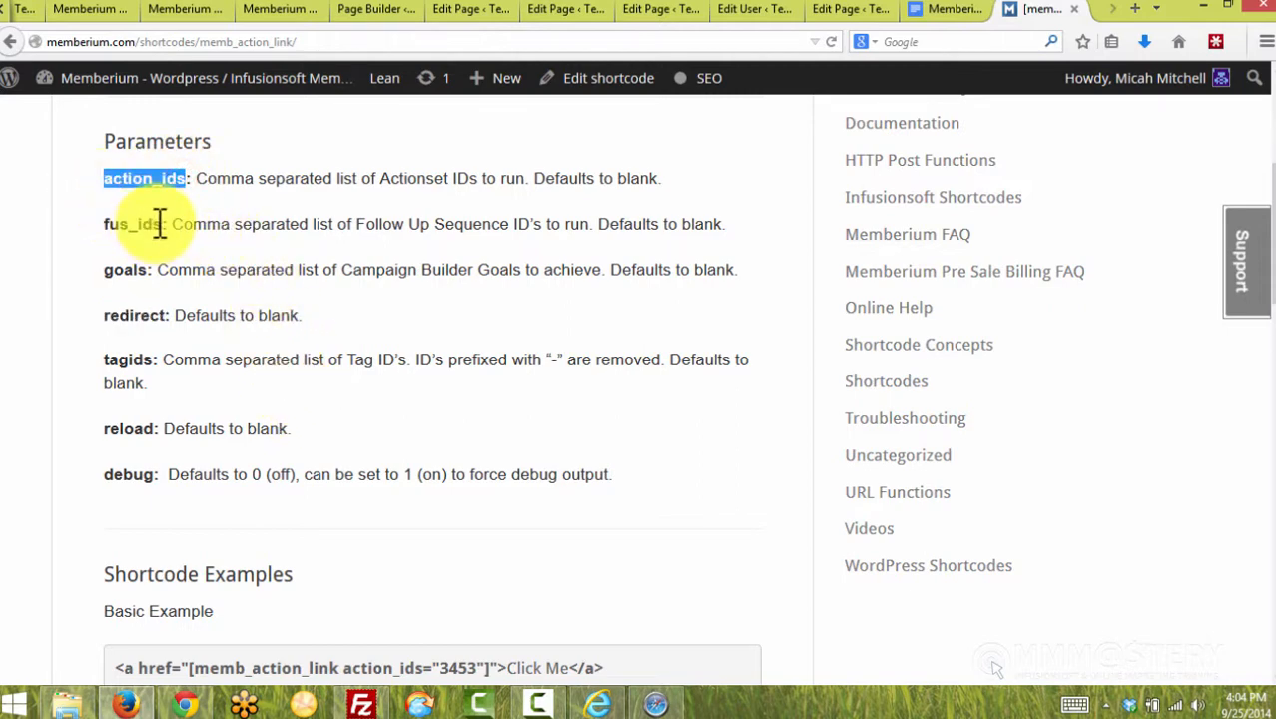
left_click_drag(159, 222, 104, 226)
double_click(129, 270)
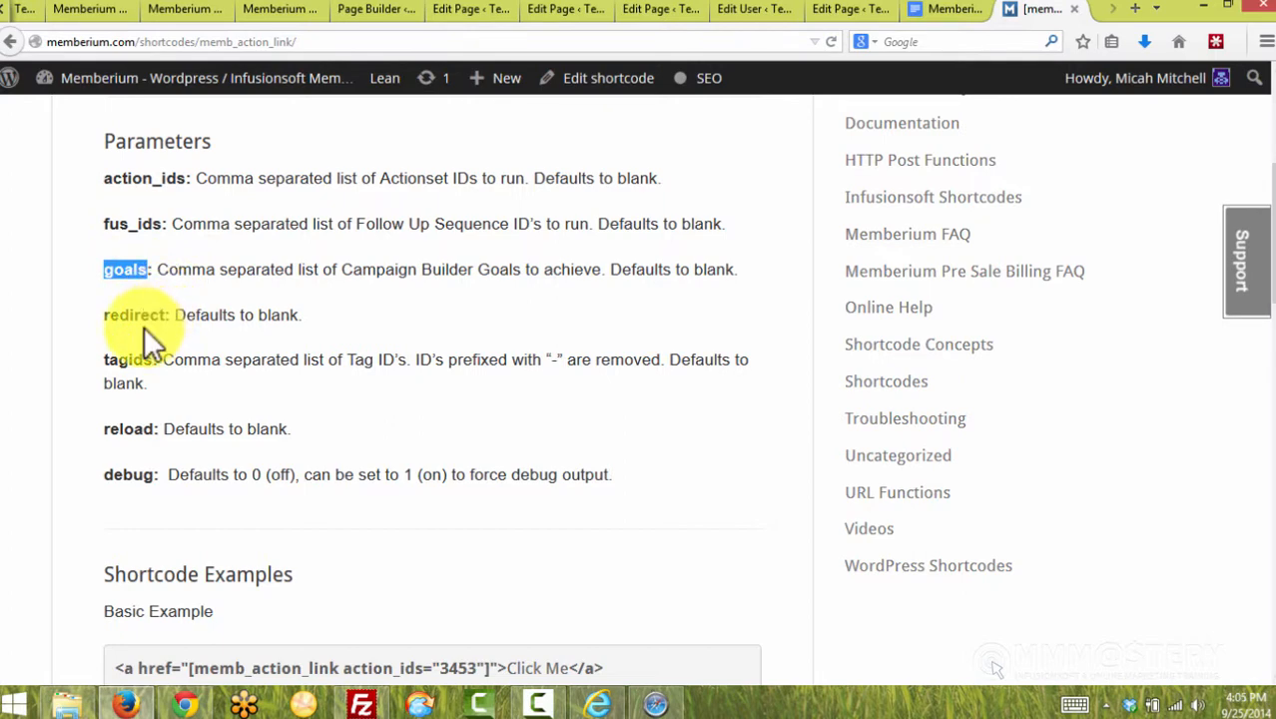
left_click_drag(104, 360, 154, 387)
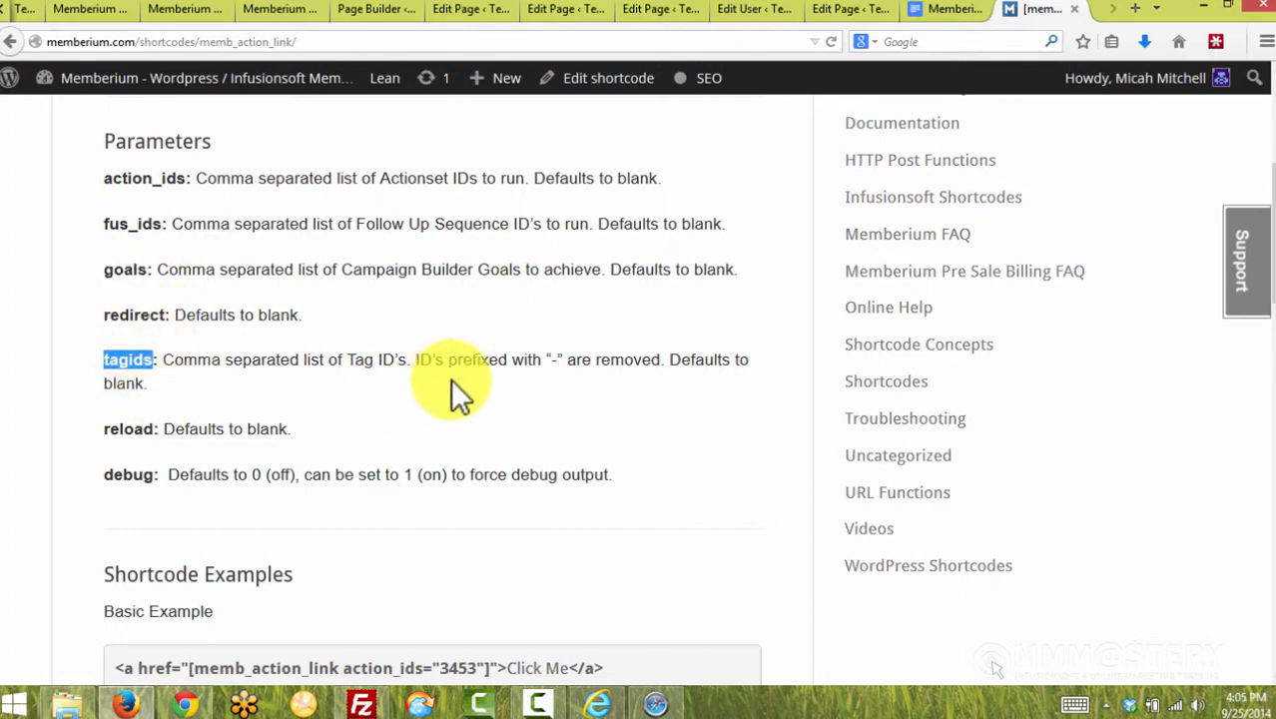
left_click(561, 359)
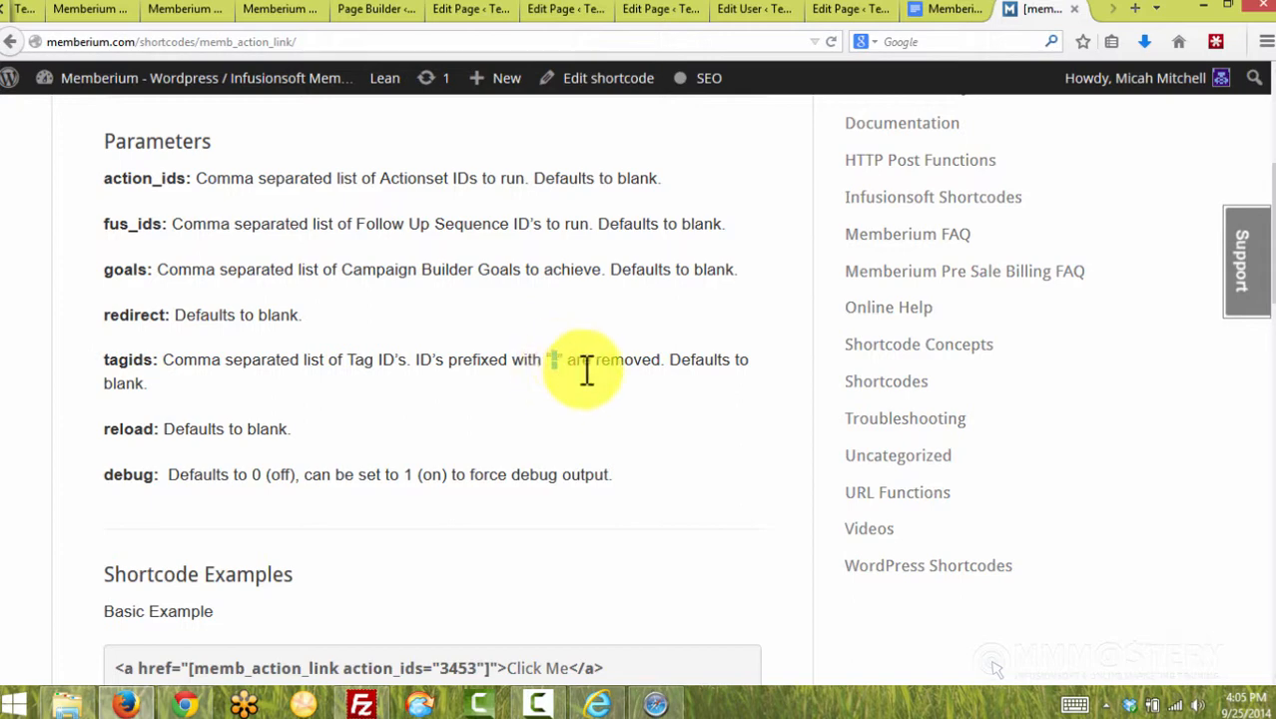
left_click_drag(155, 360, 100, 359)
key("ctrl+c")
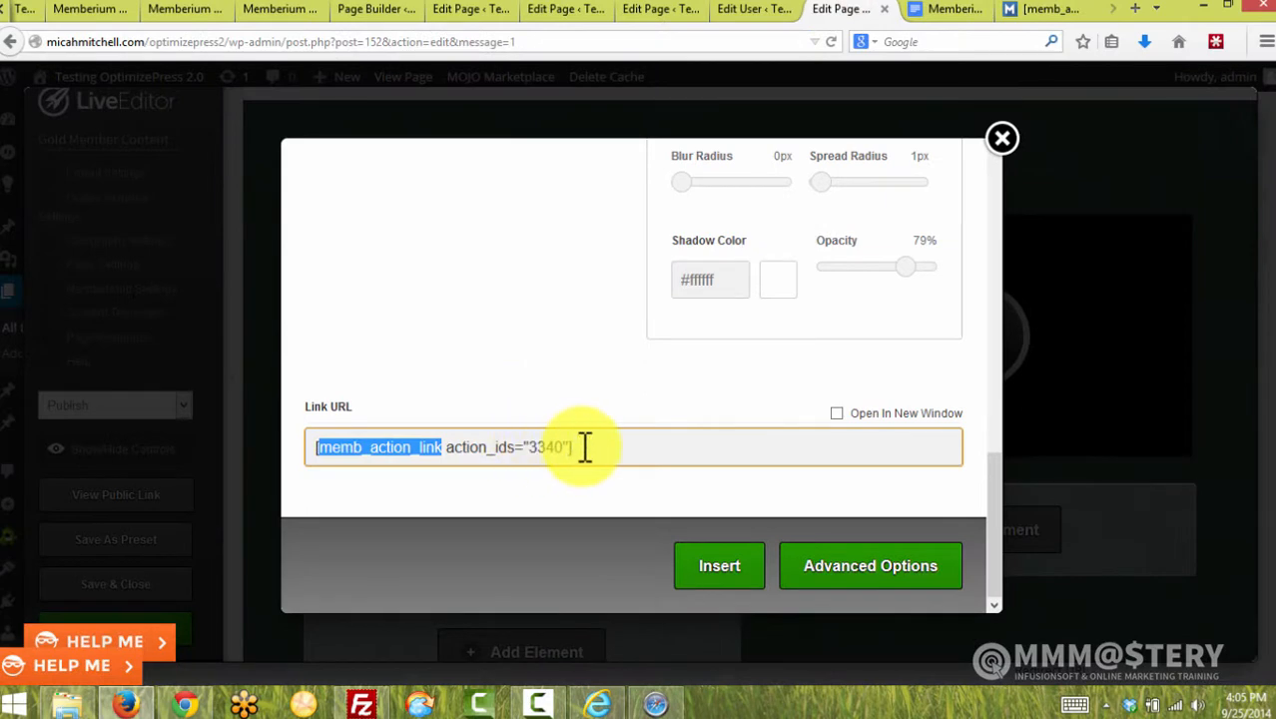
left_click(570, 446)
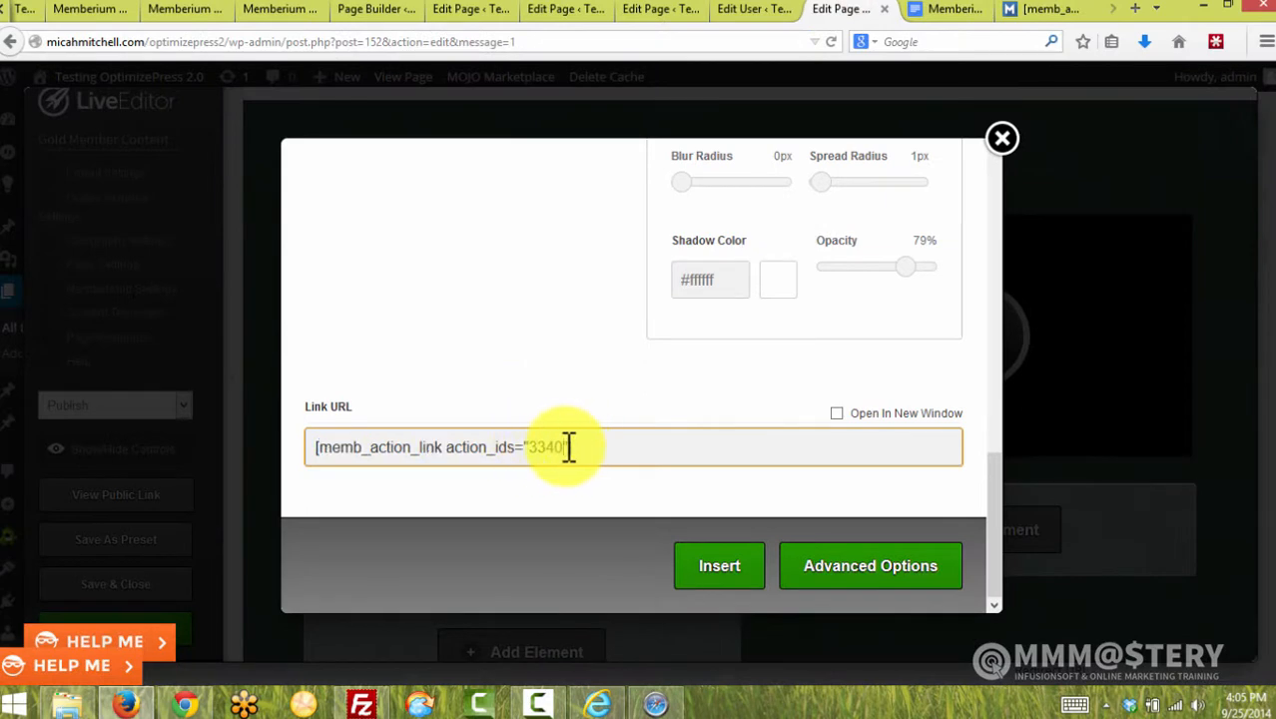
Add tagids="123,-321" after action_ids="3340" in the Link URL and insert the button
left_click(569, 446)
key("ctrl+v")
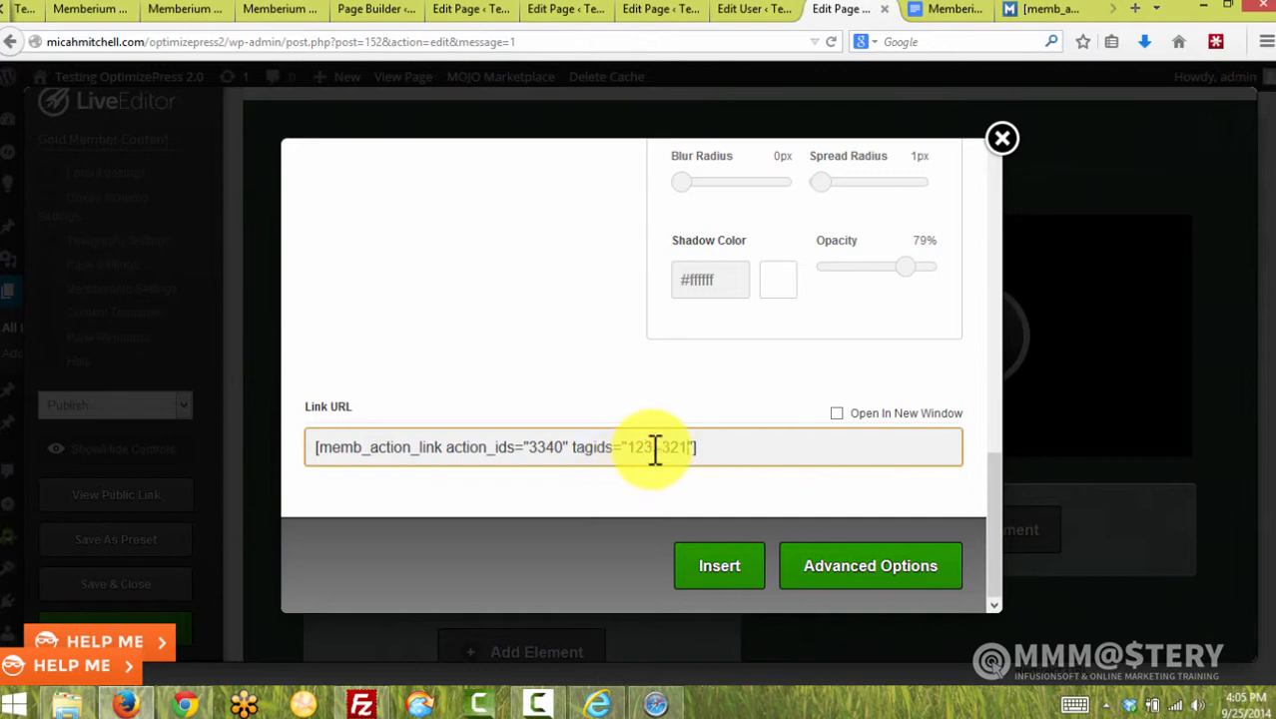
left_click_drag(649, 449, 660, 451)
type(",")
left_click(736, 567)
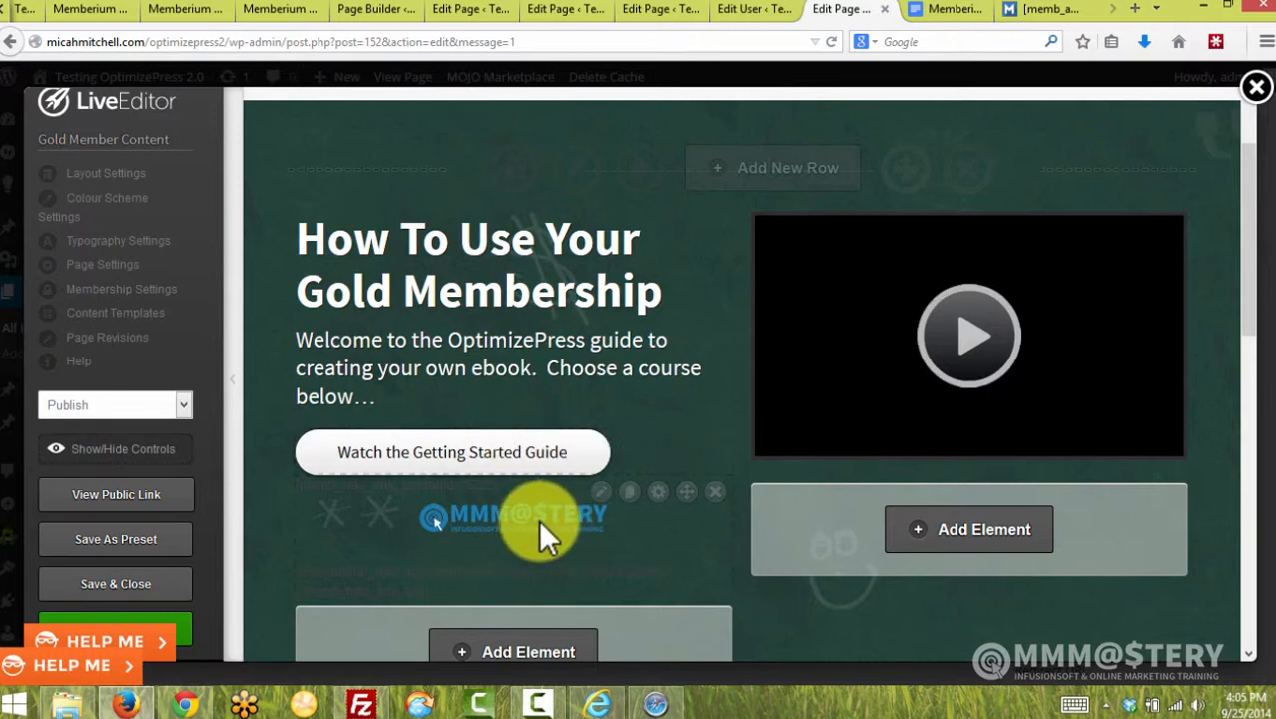
Open the logo image's advanced options, revealing its [memb_has_any_tag tagid="632"] wrapping and else message
left_click(600, 491)
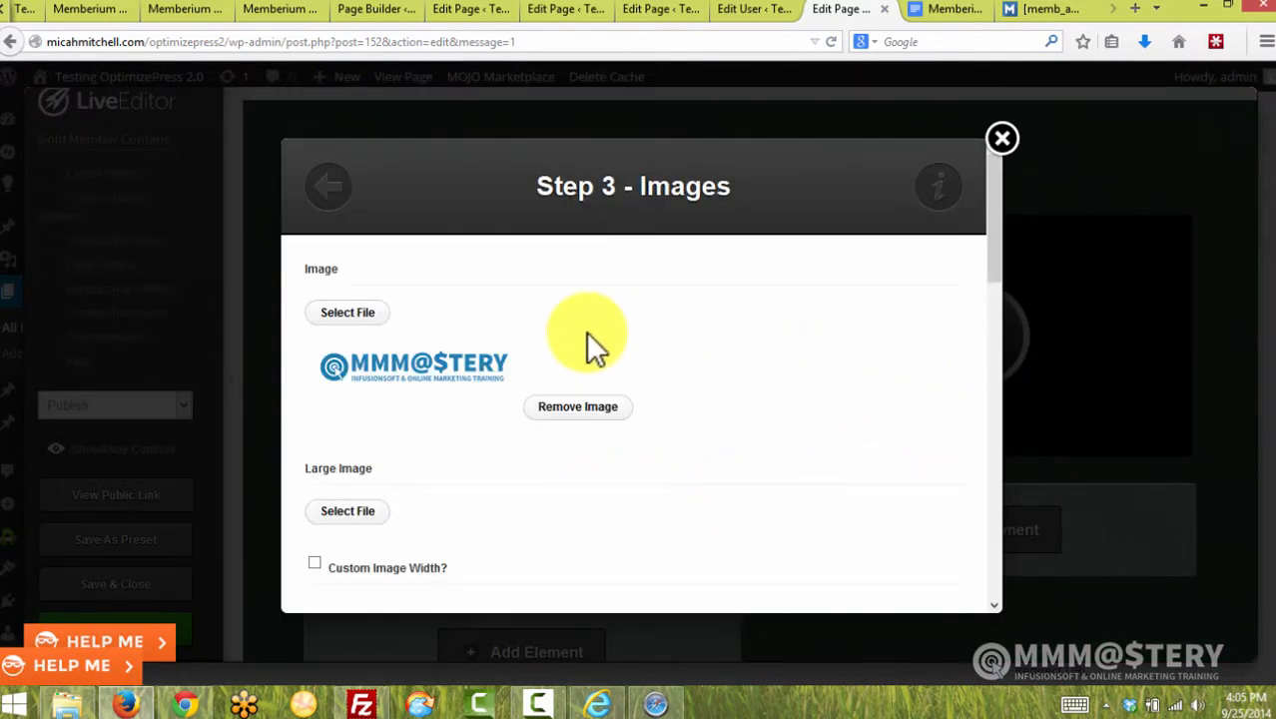
scroll(481, 385, "down", 3)
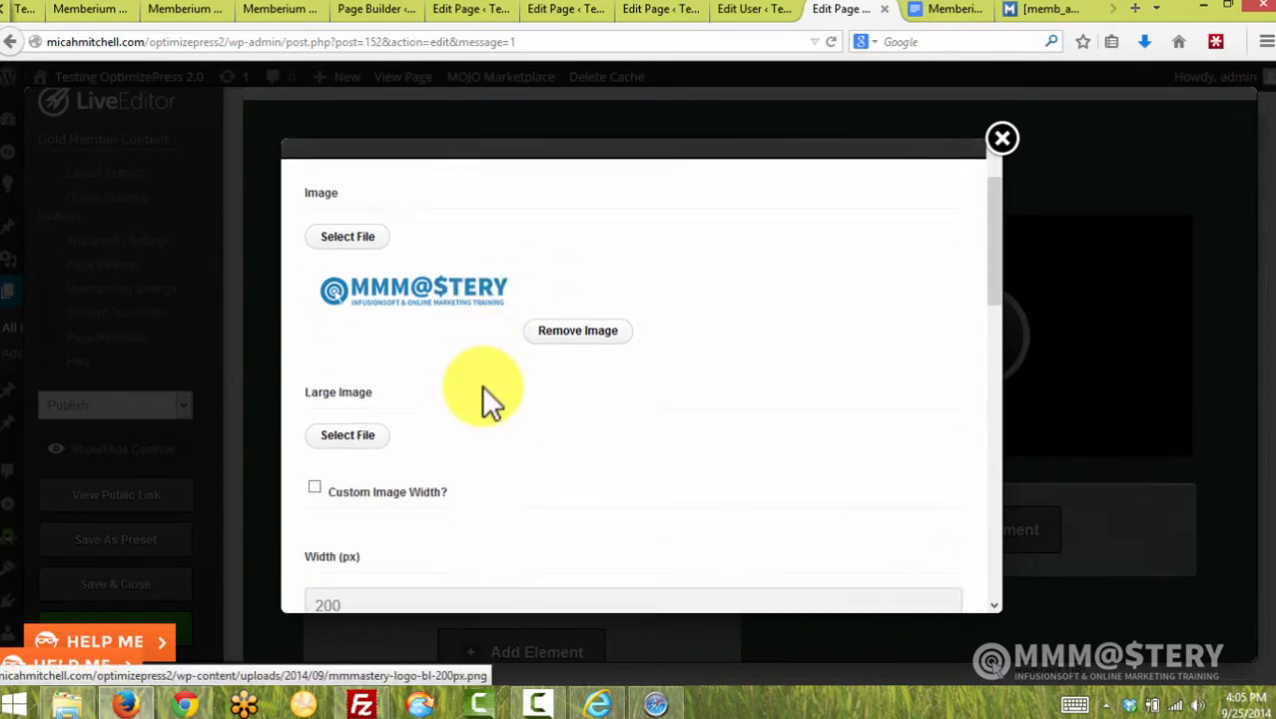
scroll(484, 385, "up", 2)
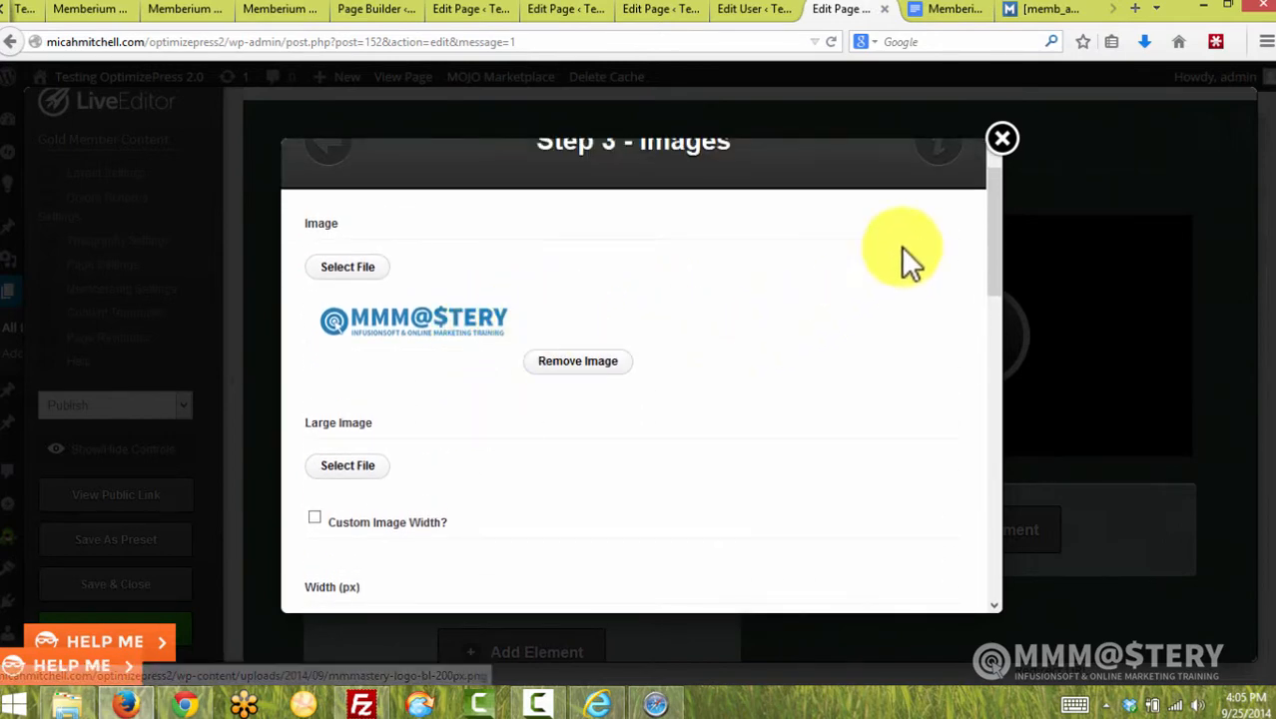
left_click(1001, 140)
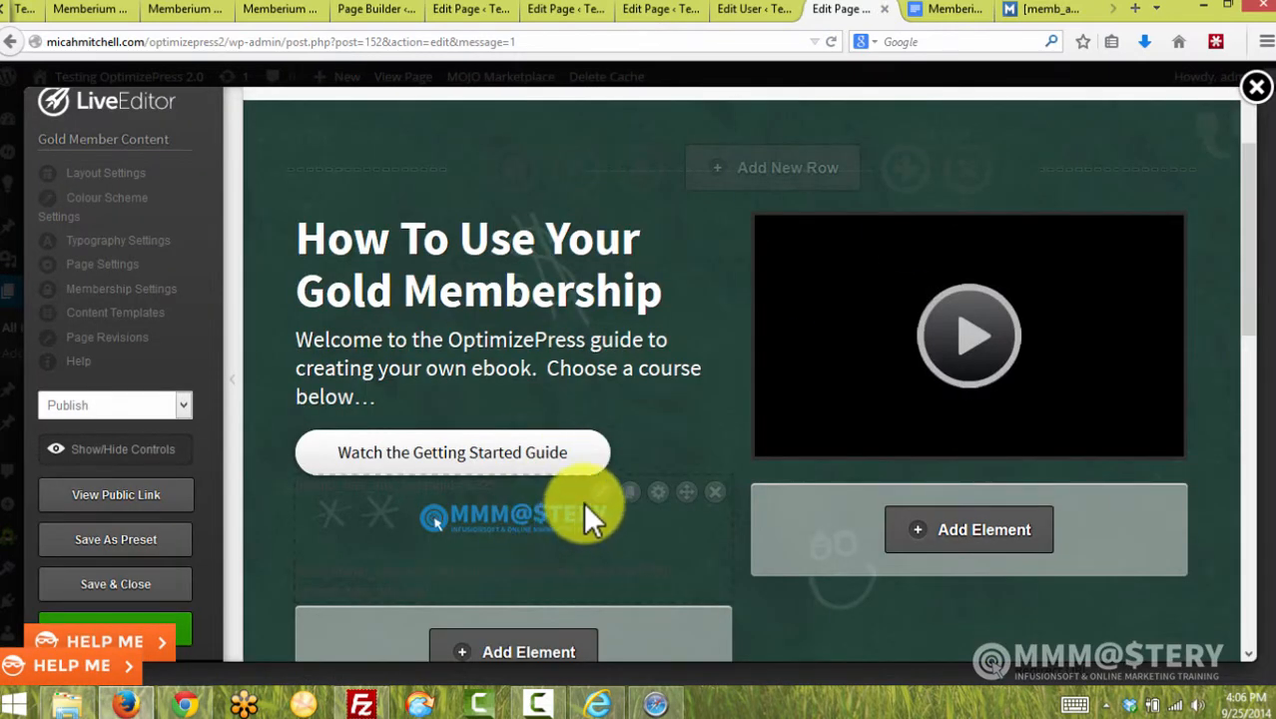
left_click(657, 491)
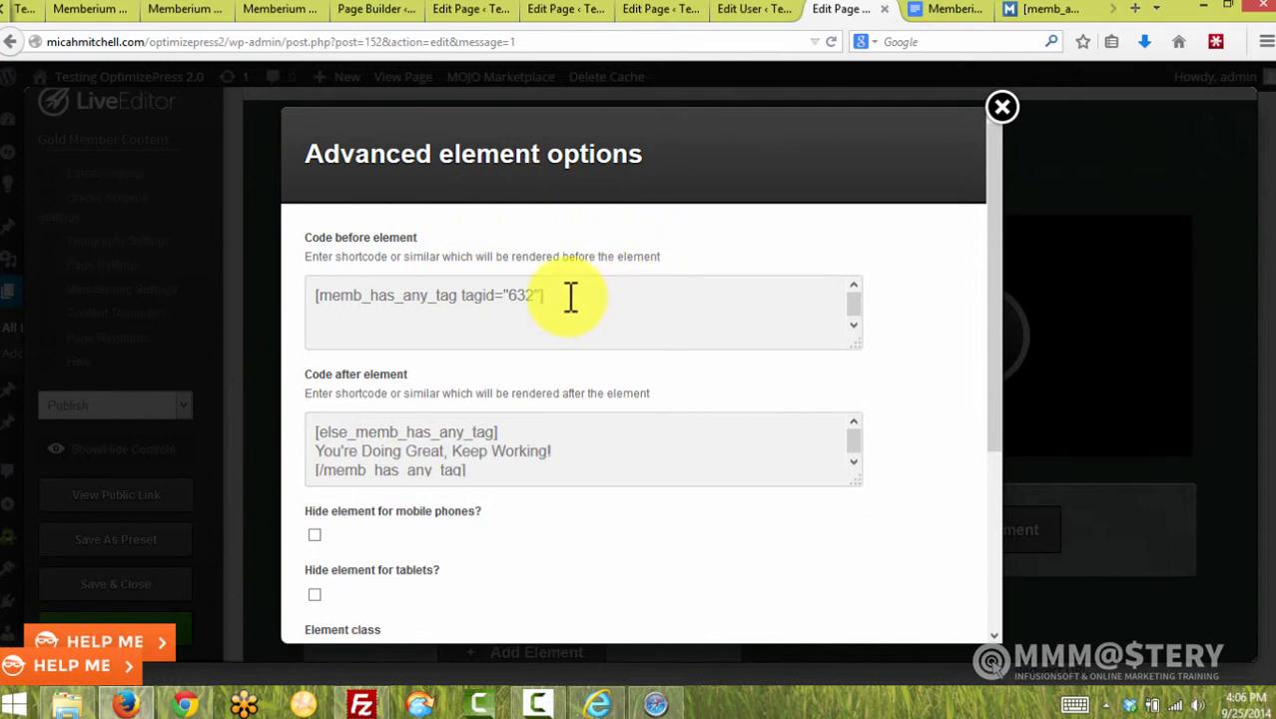
Highlight the opening memb_has_any_tag shortcode and its tag ID 632
left_click_drag(568, 294, 314, 284)
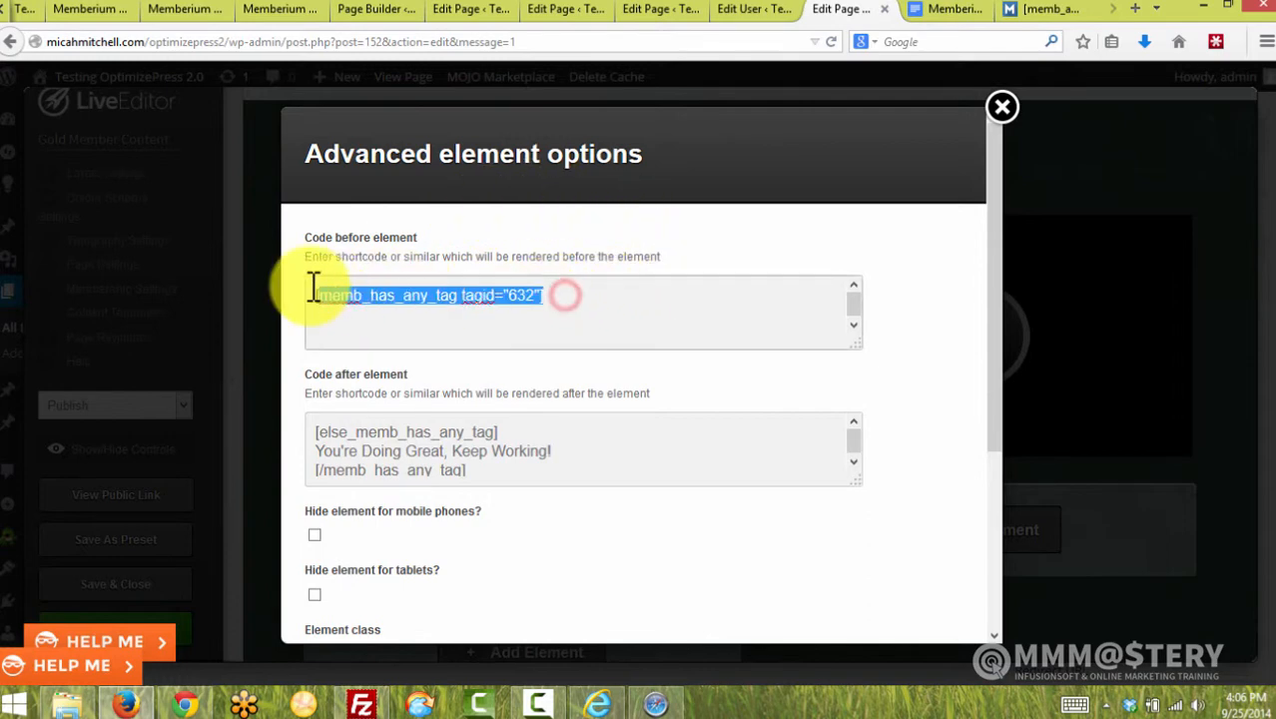
left_click(567, 302)
double_click(521, 295)
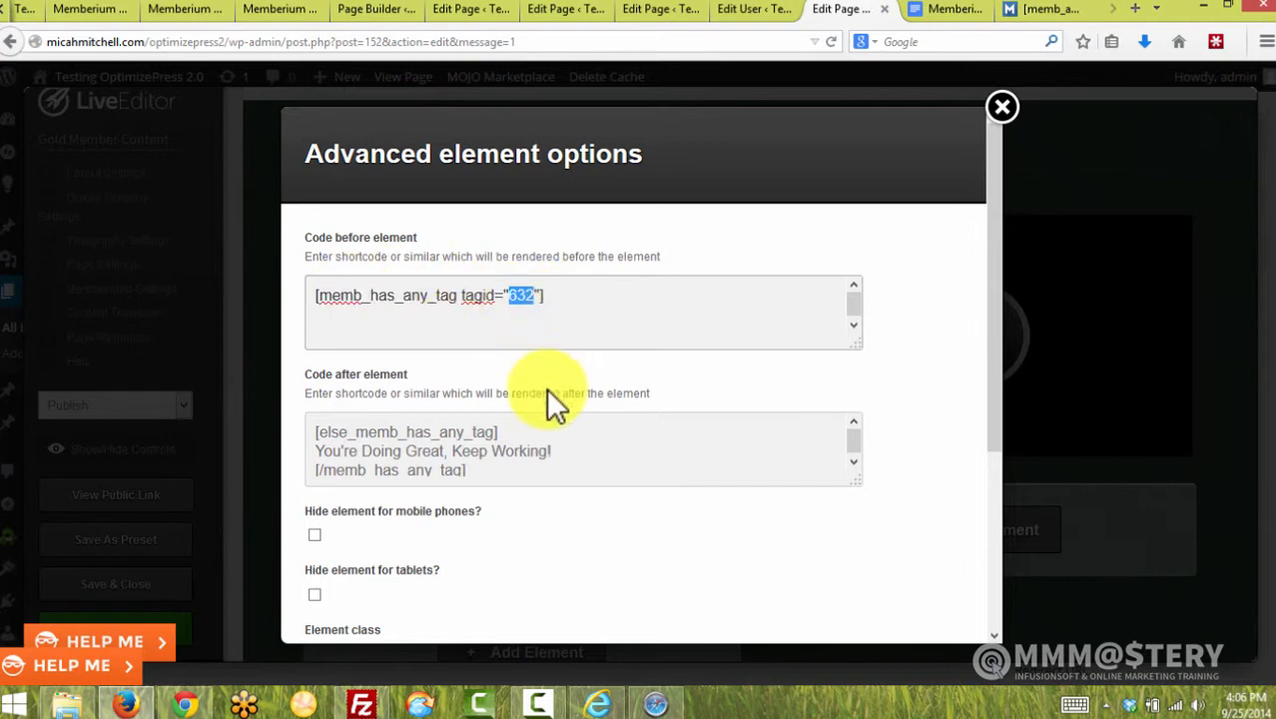
Delete the [else_memb_has_any_tag] line and message, leaving only [/memb_has_any_tag] after the logo
left_click(333, 431)
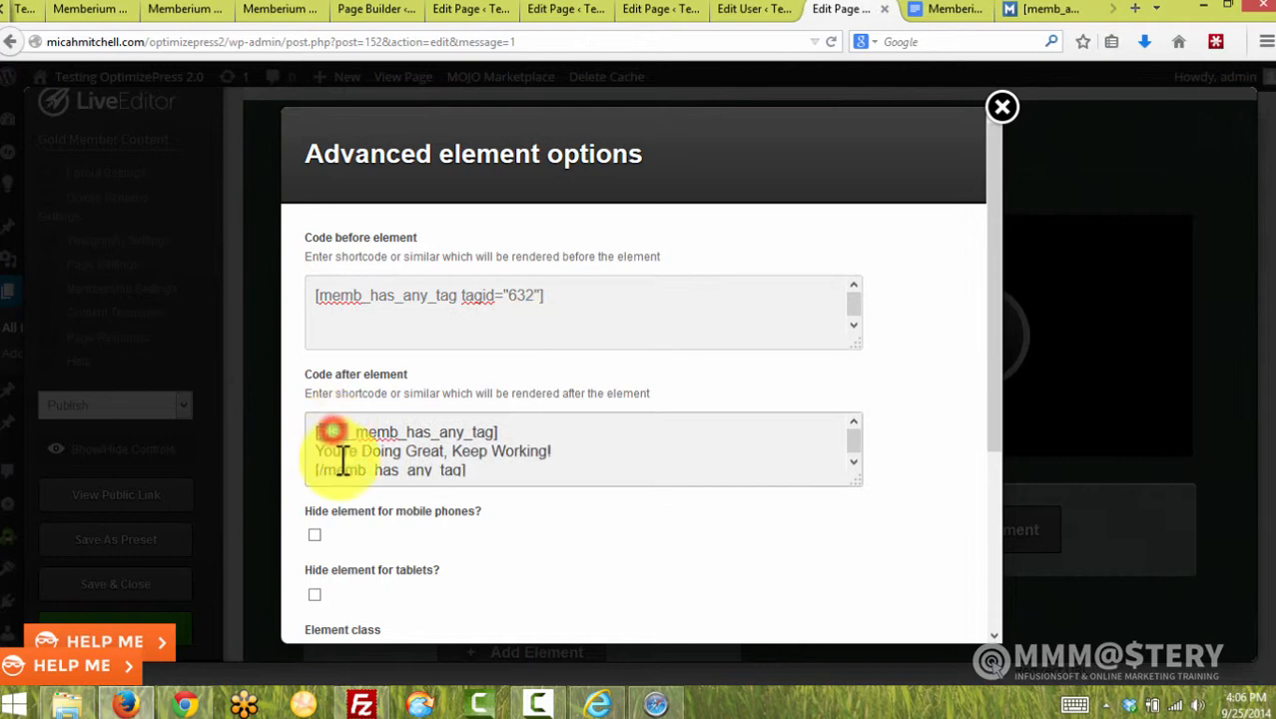
left_click(319, 455)
left_click_drag(319, 455, 319, 409)
left_click(577, 450)
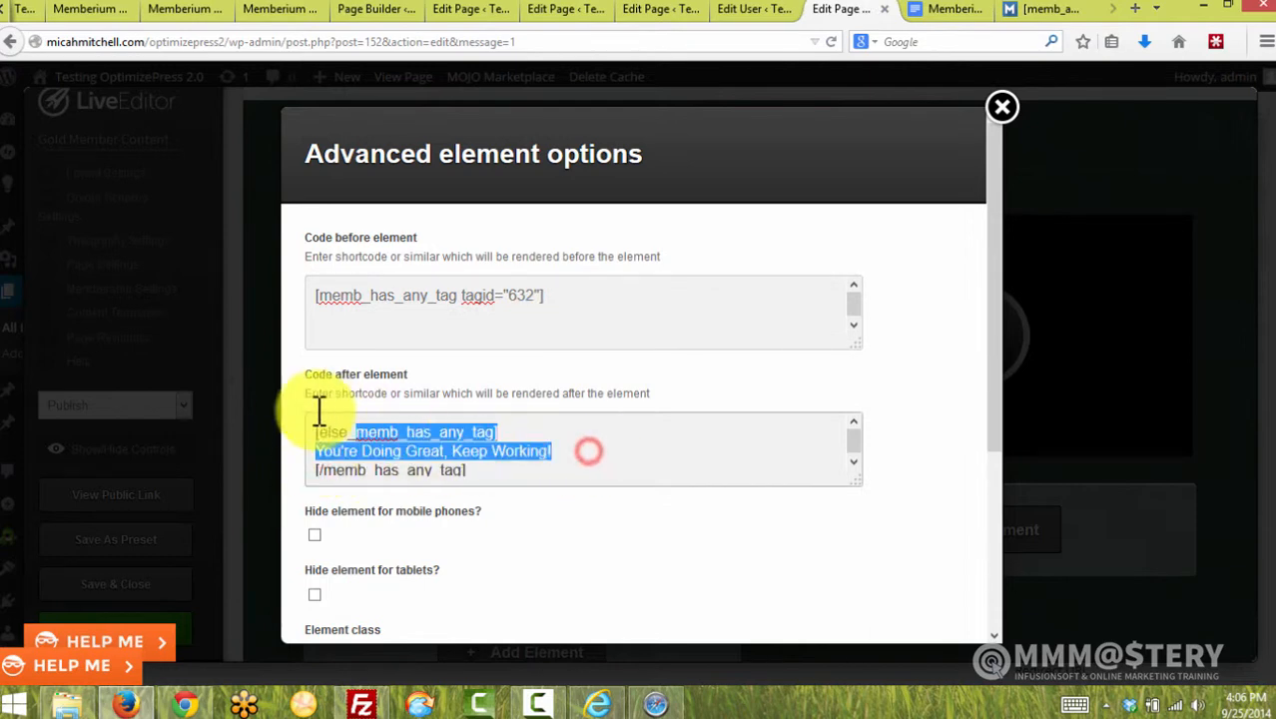
key("BackSpace")
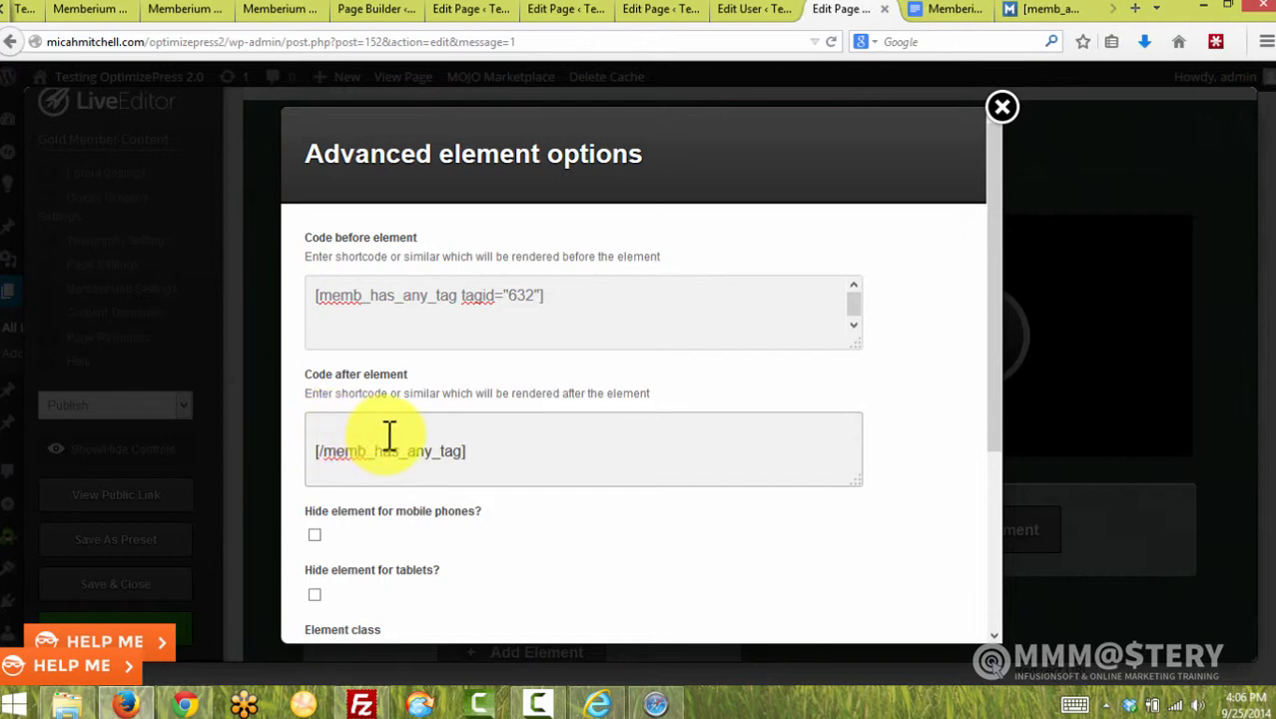
key("Delete")
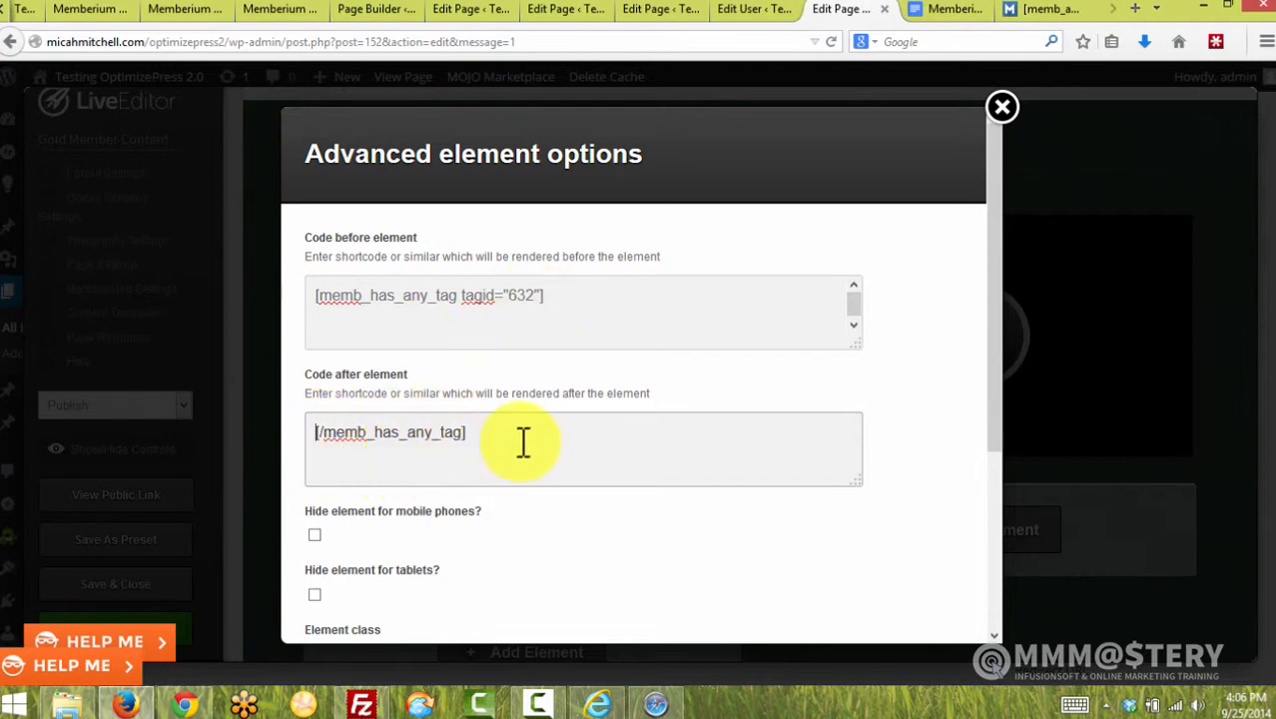
left_click_drag(461, 433, 331, 436)
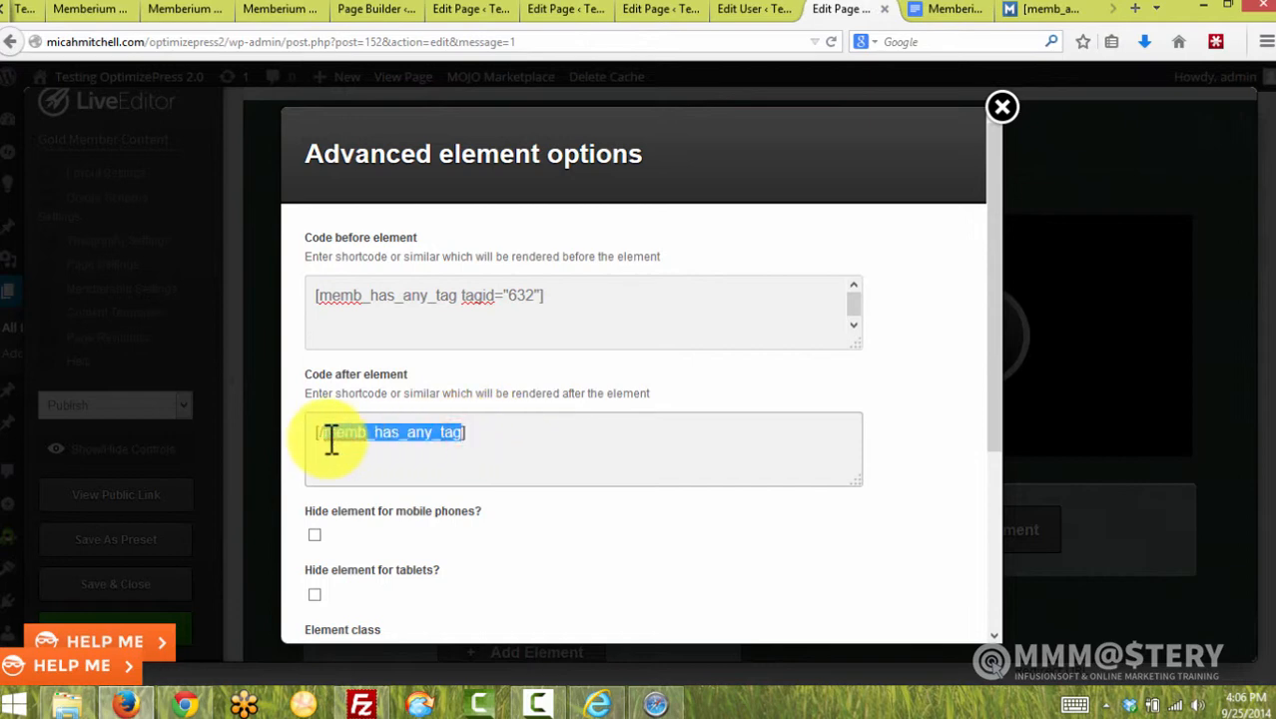
left_click(1043, 12)
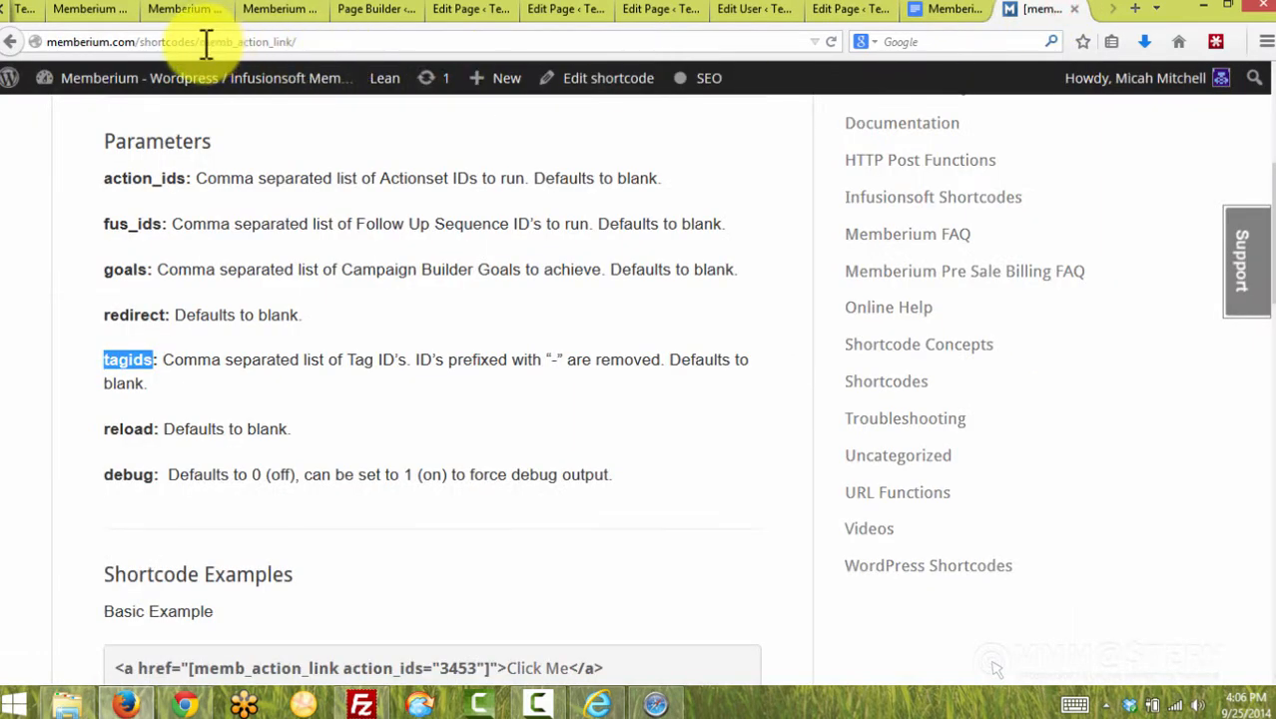
Load Memberium's memb_has_any_tag documentation and review its tagid example using tag ID 101
left_click_drag(202, 42, 371, 49)
type("memb_has_any_tag")
key("Return")
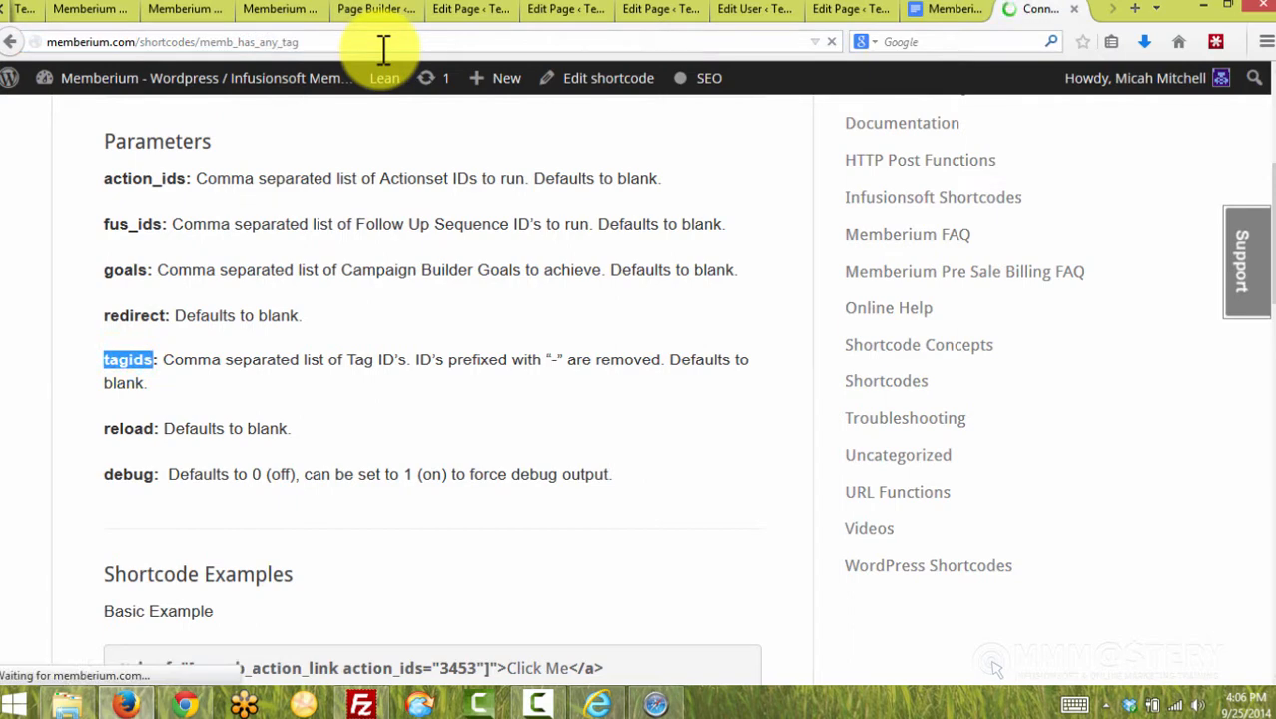
scroll(485, 319, "down", 1)
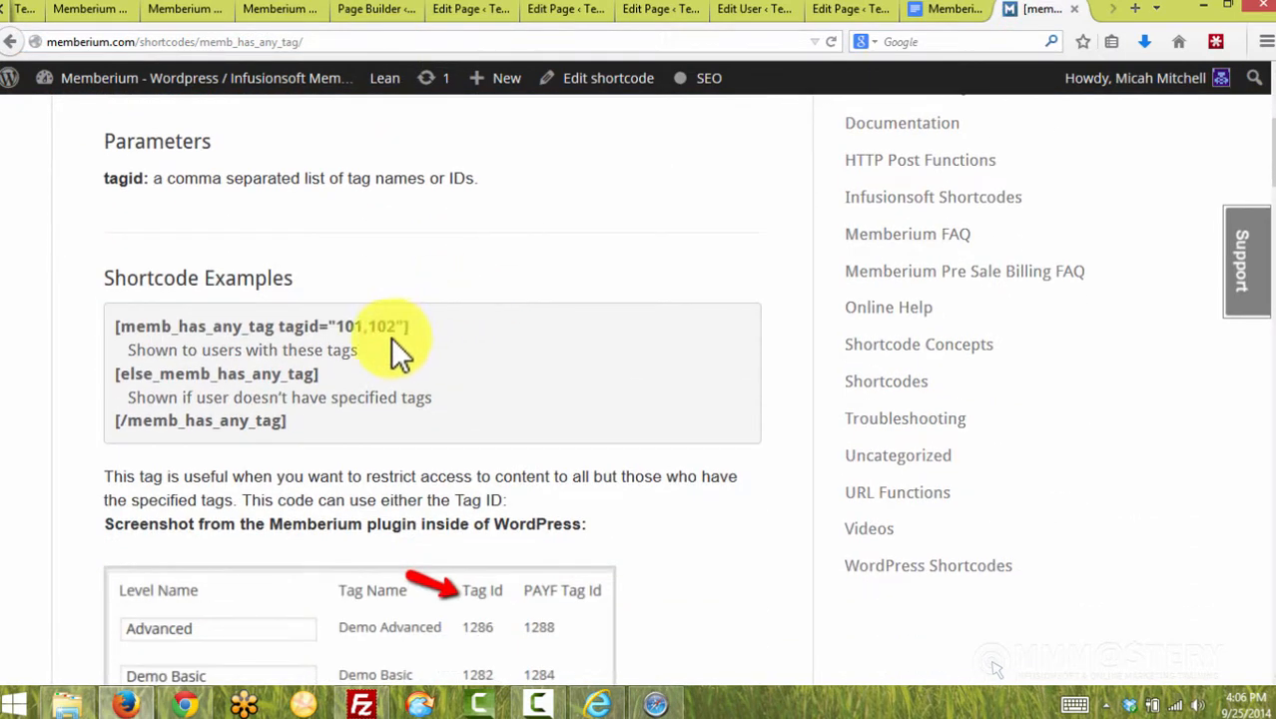
left_click_drag(245, 351, 203, 354)
triple_click(202, 354)
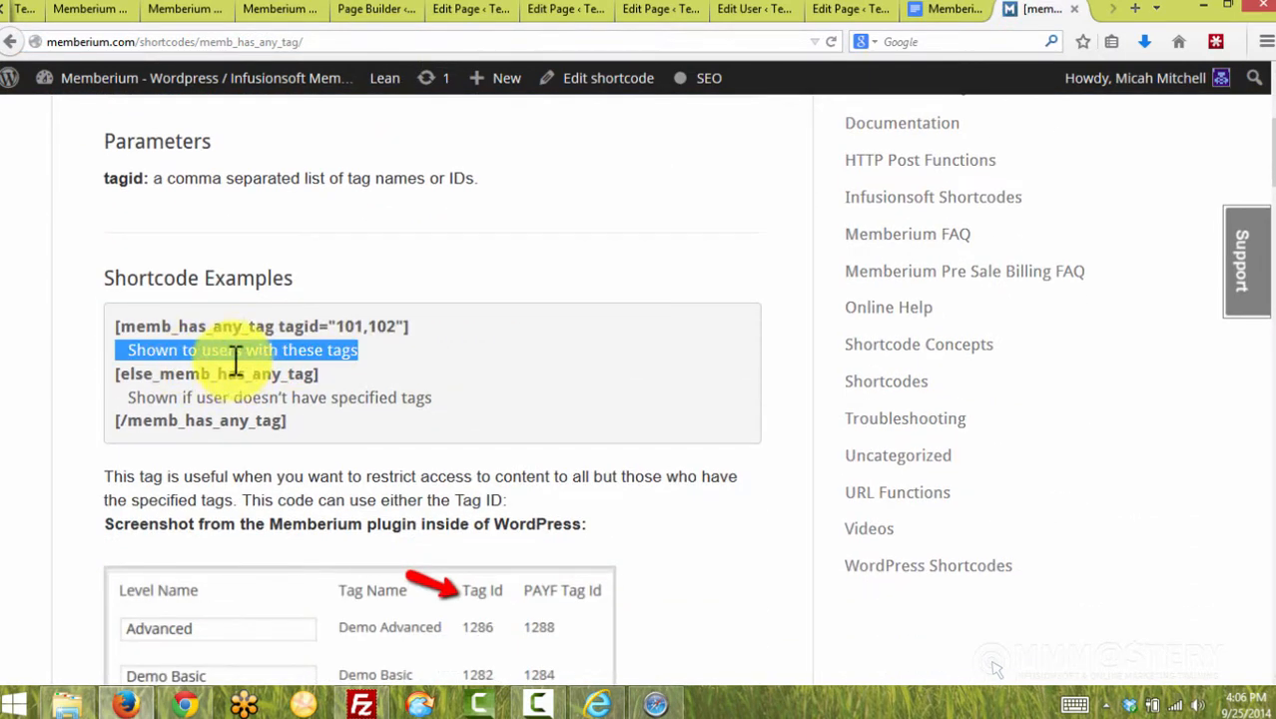
left_click(350, 325)
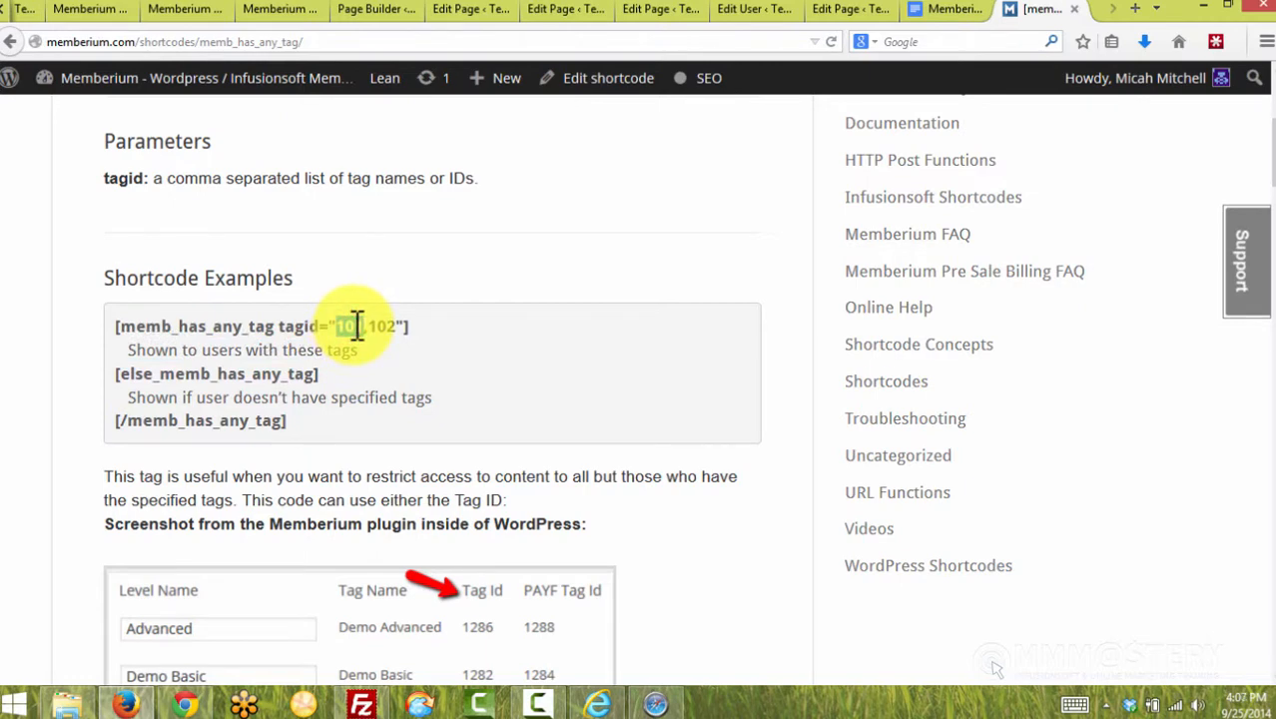
left_click(844, 10)
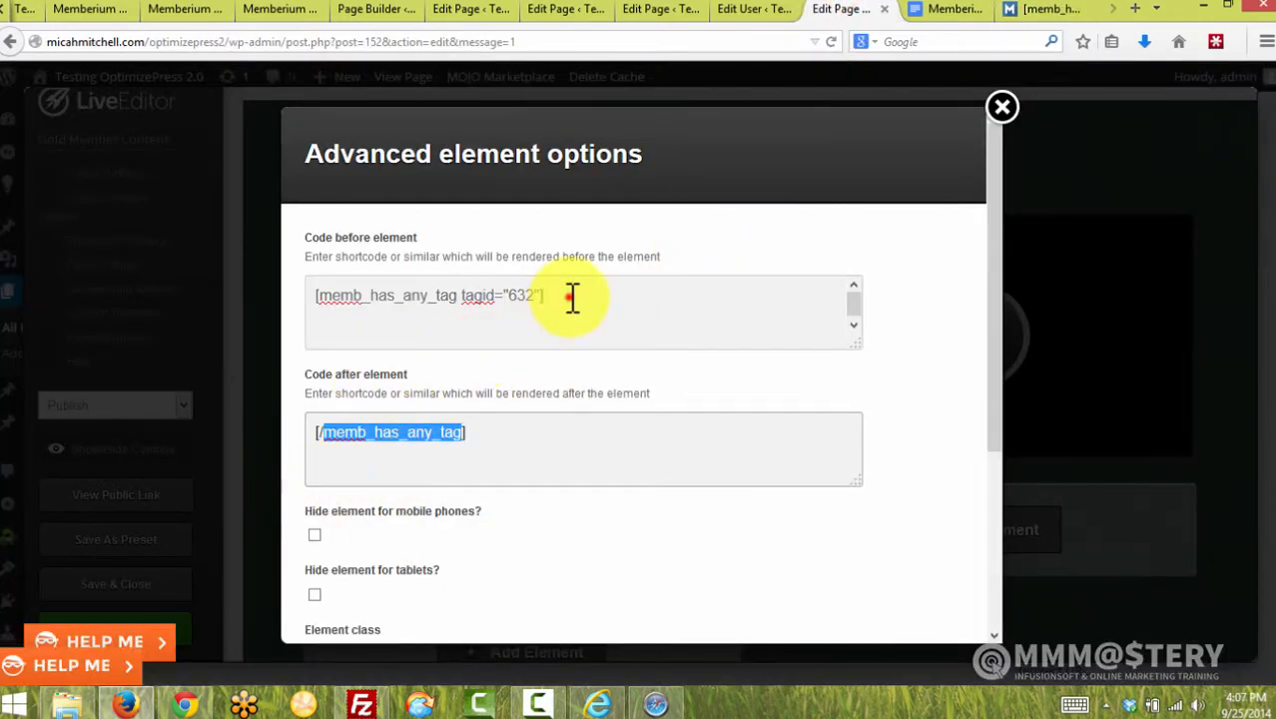
Review the logo's opening and closing memb_has_any_tag shortcodes, then close its advanced options
left_click_drag(572, 297, 321, 313)
left_click_drag(498, 436, 315, 432)
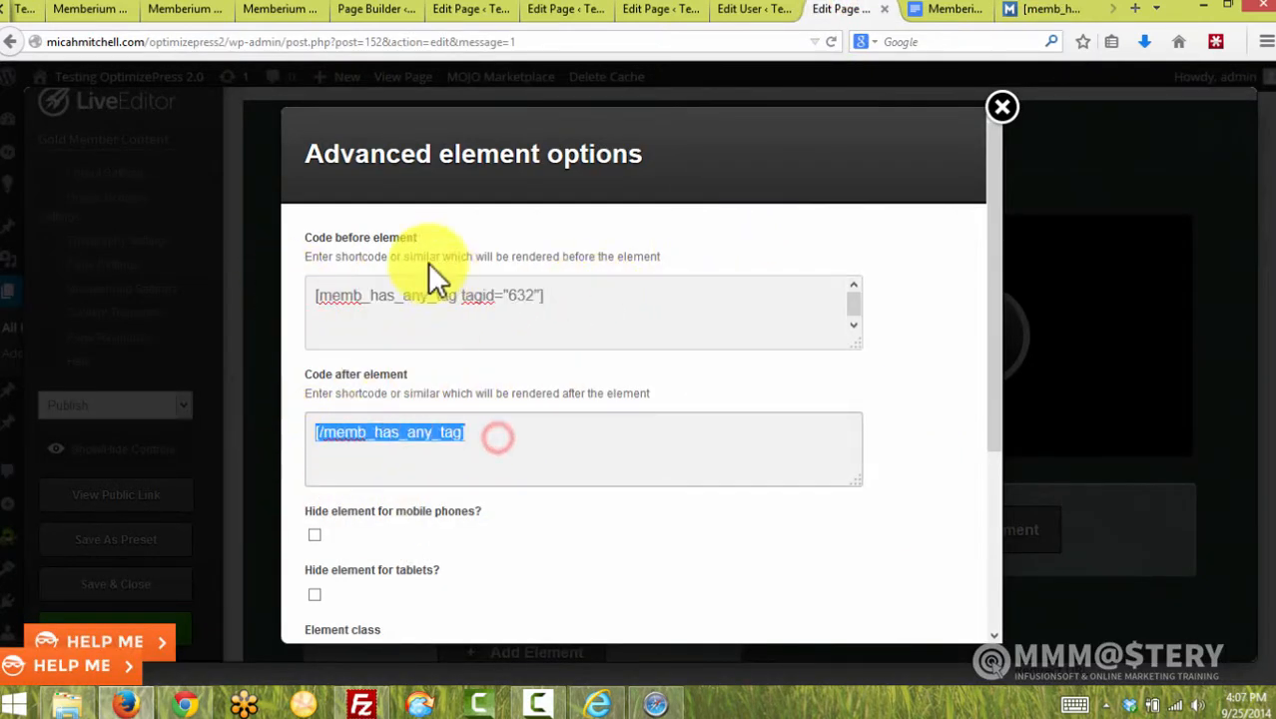
left_click(421, 352)
left_click(417, 371)
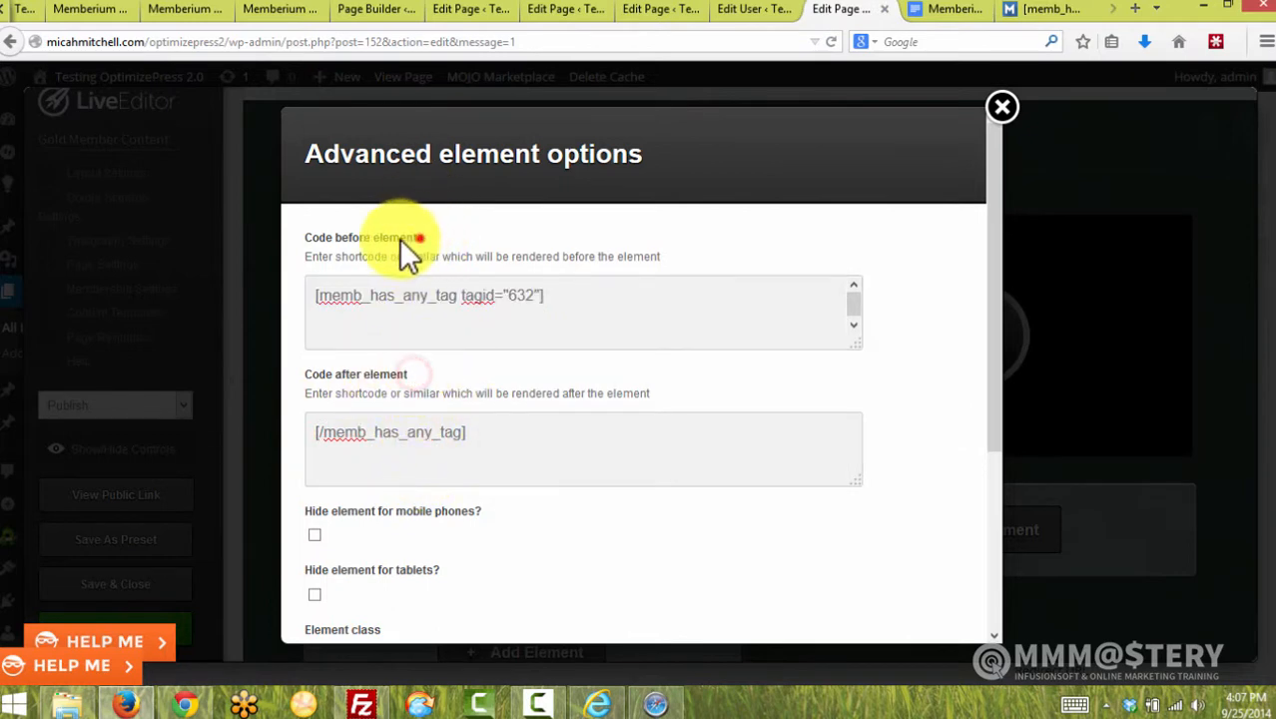
left_click_drag(420, 237, 319, 238)
left_click_drag(406, 374, 303, 375)
left_click(483, 367)
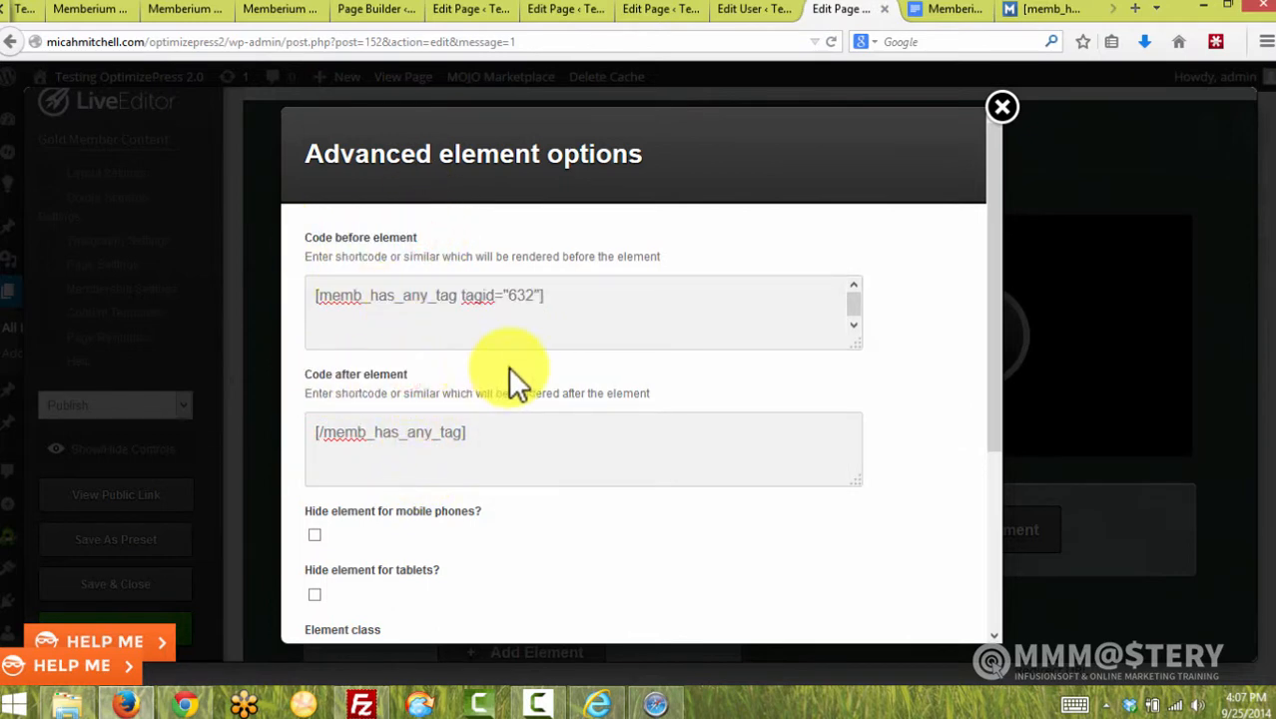
left_click(1002, 108)
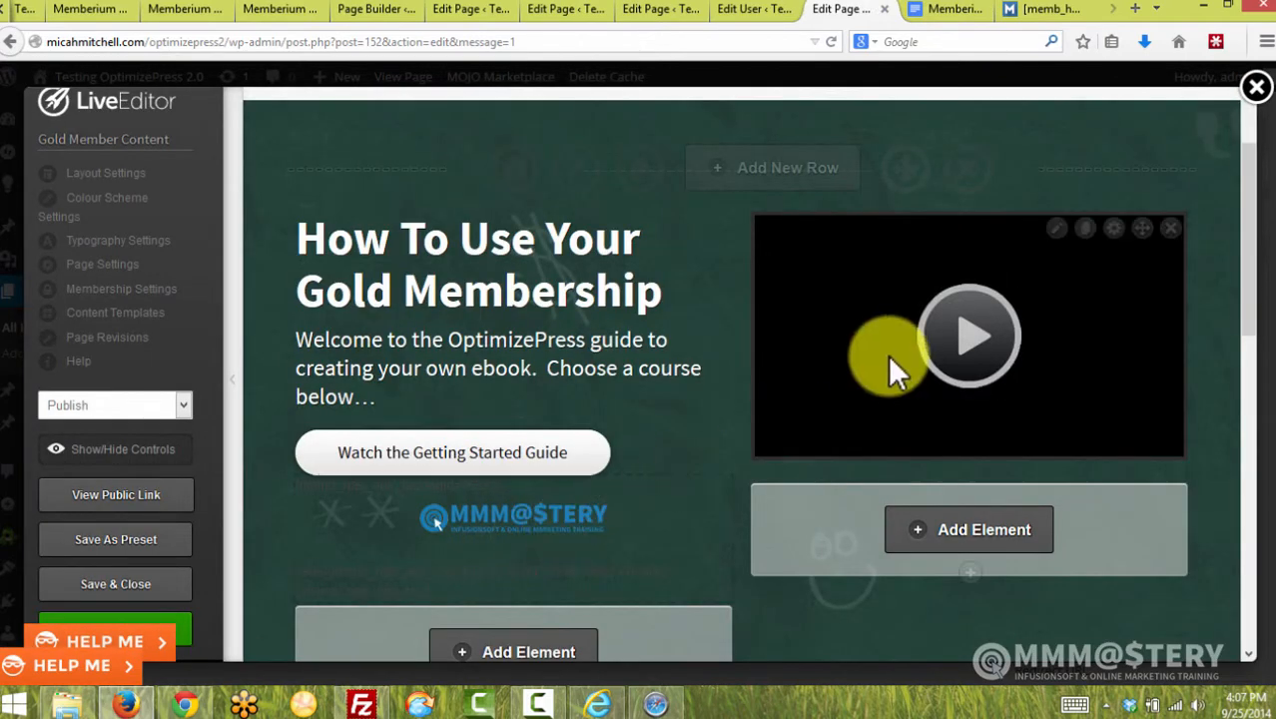
Inspect the video element's advanced options, close them, and scroll down the page
left_click(1112, 230)
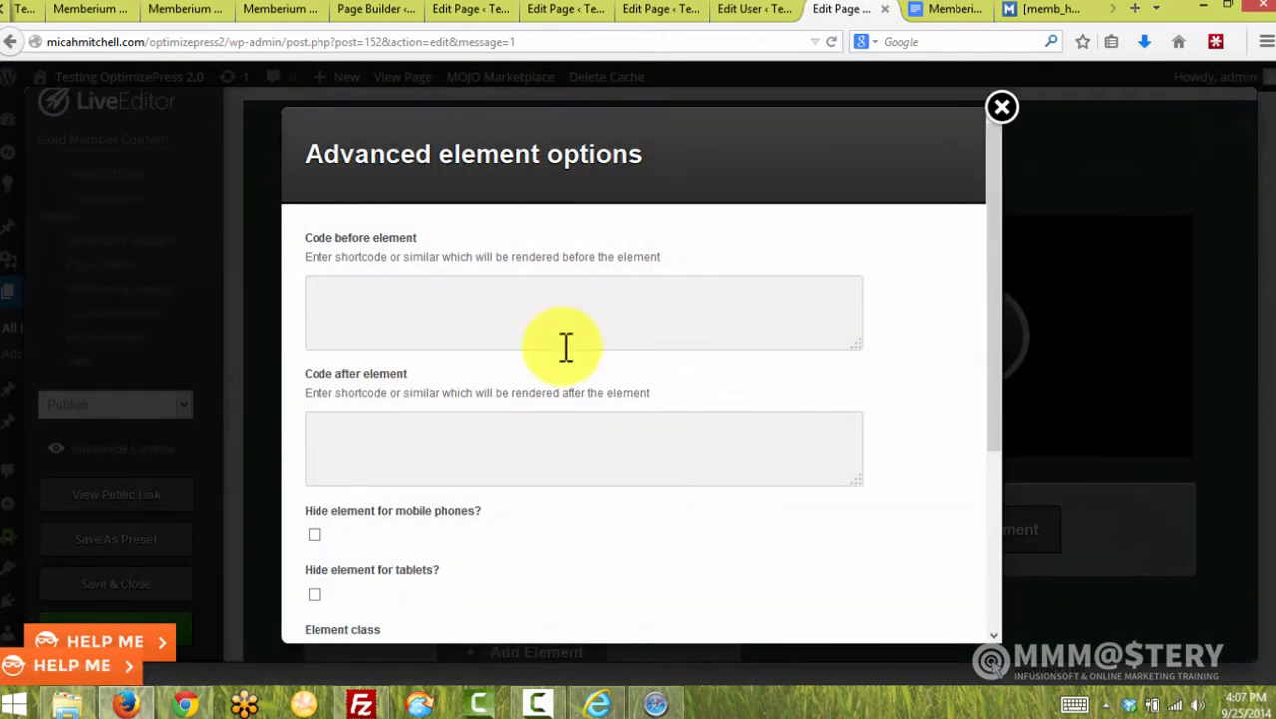
double_click(408, 237)
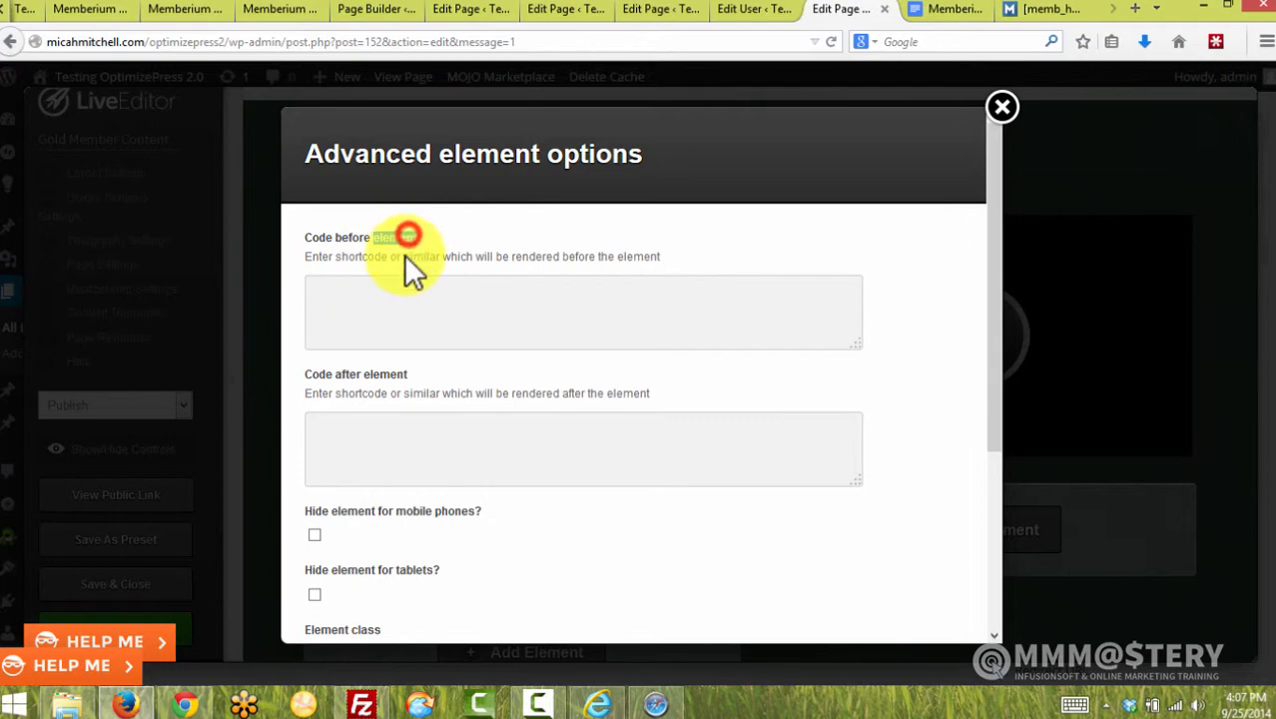
left_click(1003, 108)
scroll(739, 399, "down", 5)
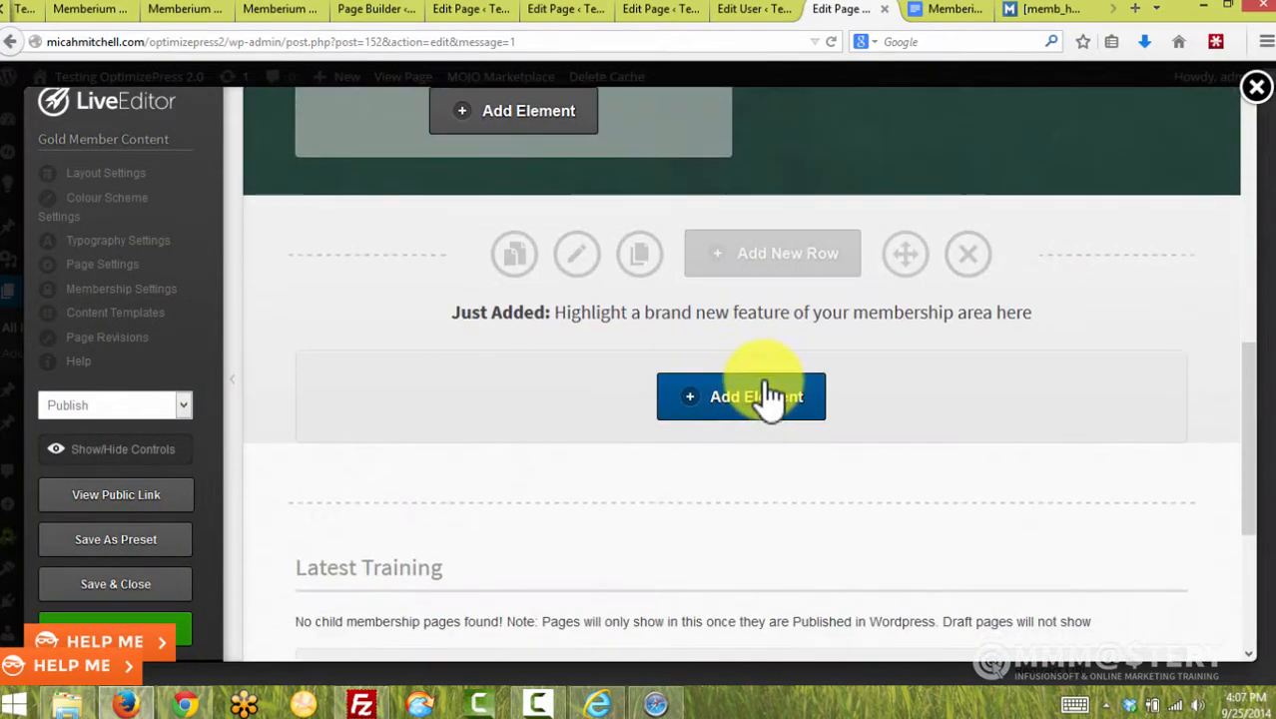
Switch to the Silver Member Content page editor
scroll(788, 289, "up", 3)
left_click(753, 9)
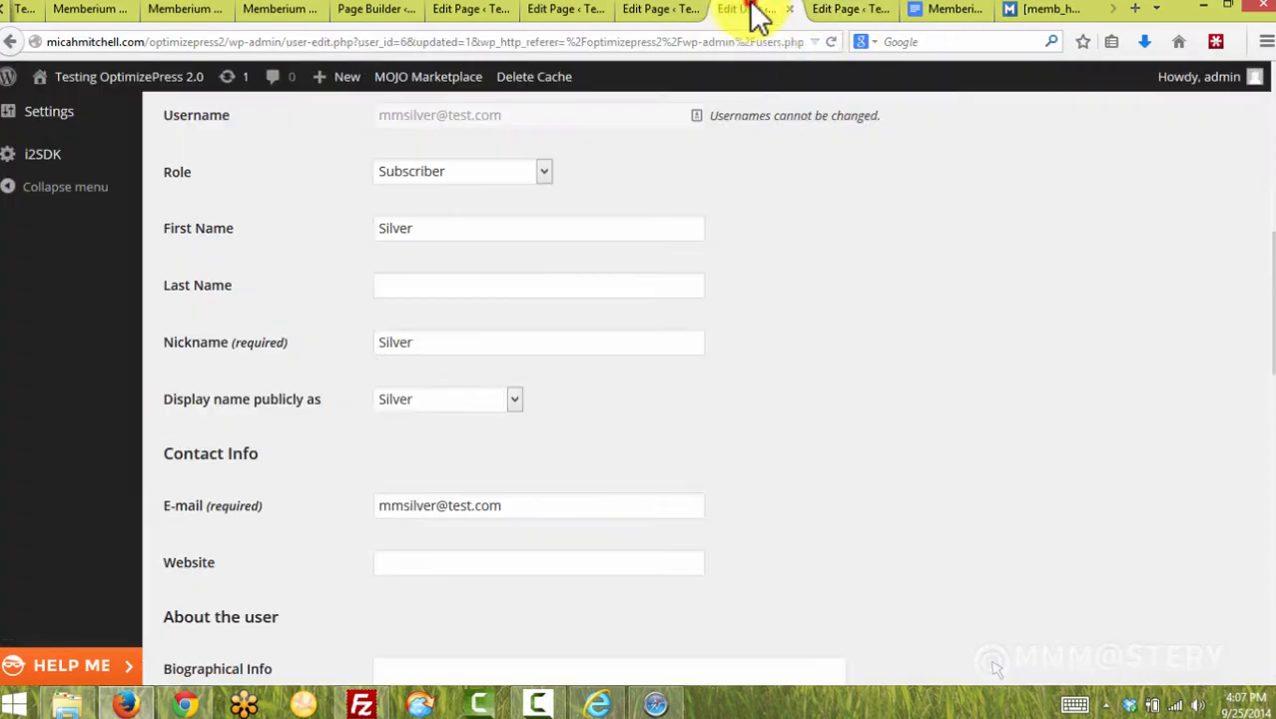
left_click(639, 9)
scroll(744, 389, "down", 6)
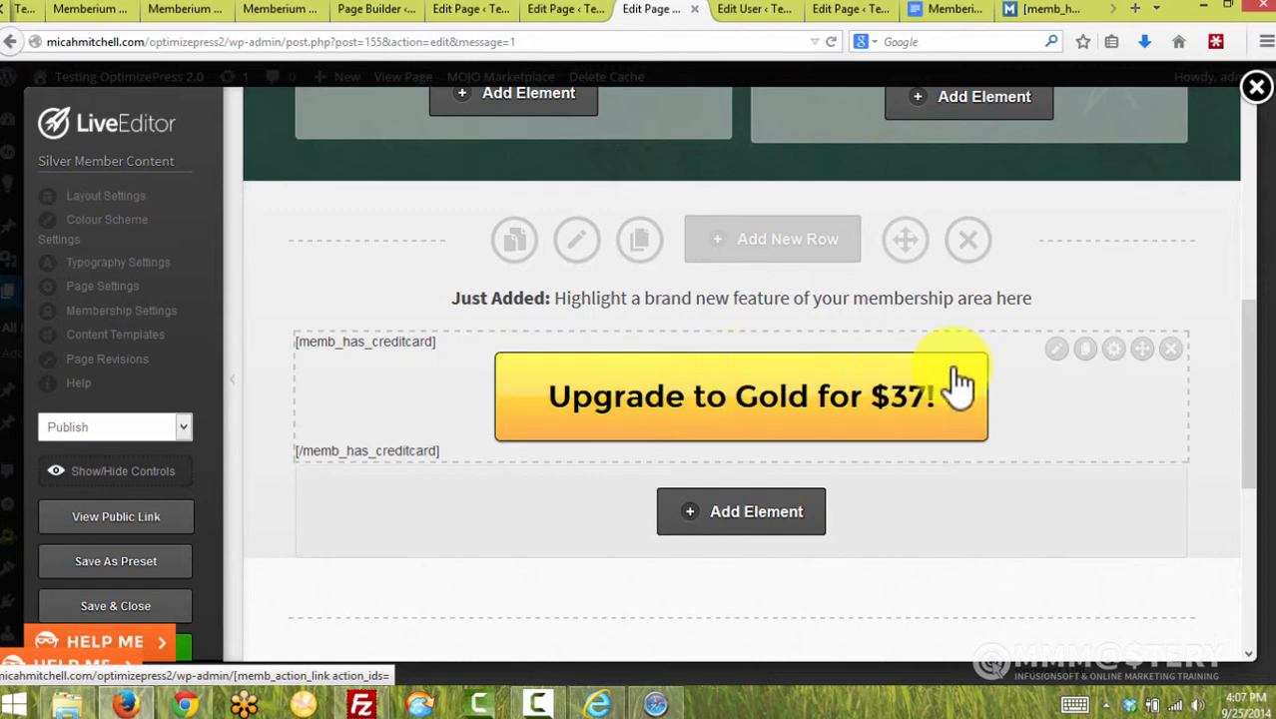
Check the Upgrade to Gold button's [memb_has_creditcard] opening and closing wrapping in its advanced options
left_click(1114, 350)
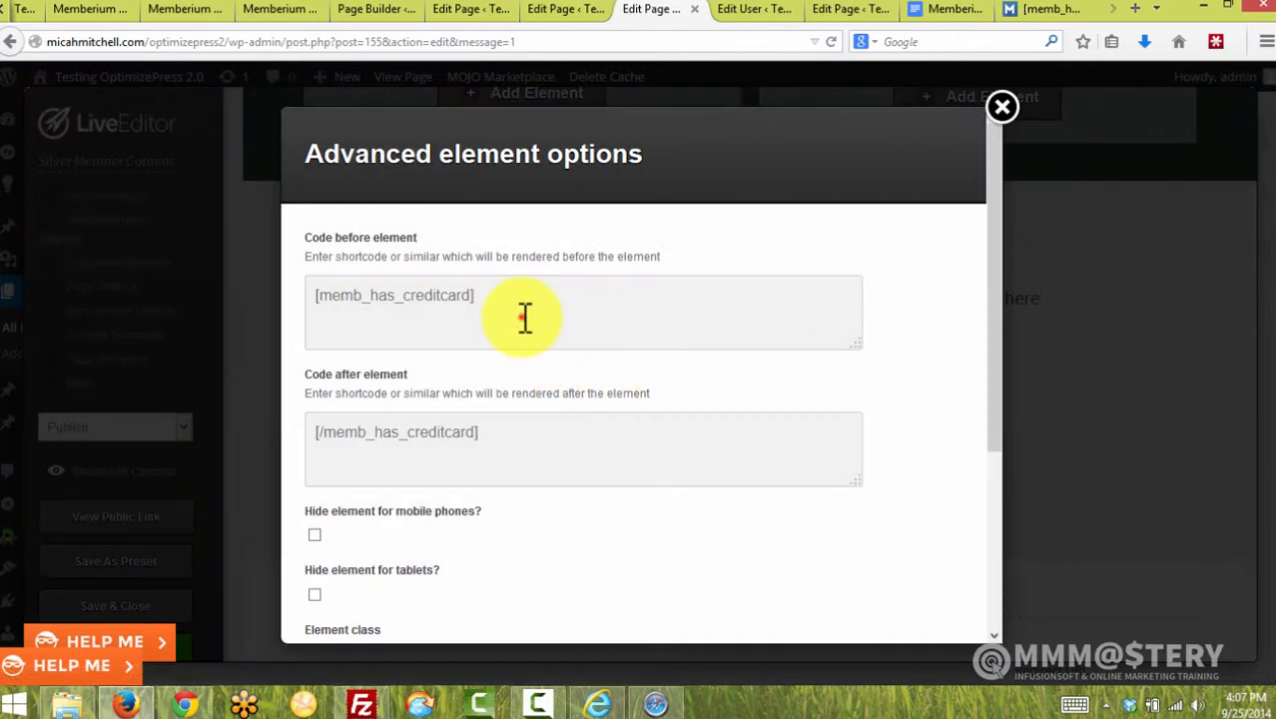
left_click_drag(524, 318, 307, 294)
left_click_drag(334, 433, 539, 434)
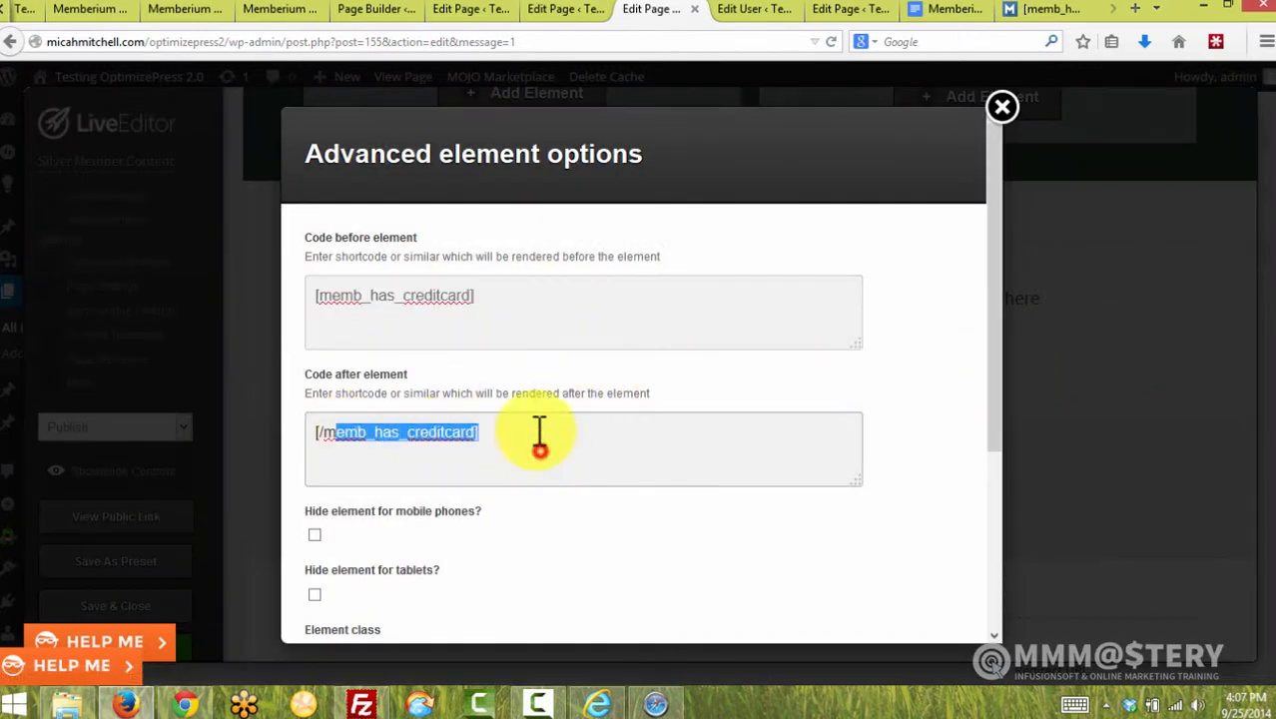
left_click(508, 320)
left_click(486, 306)
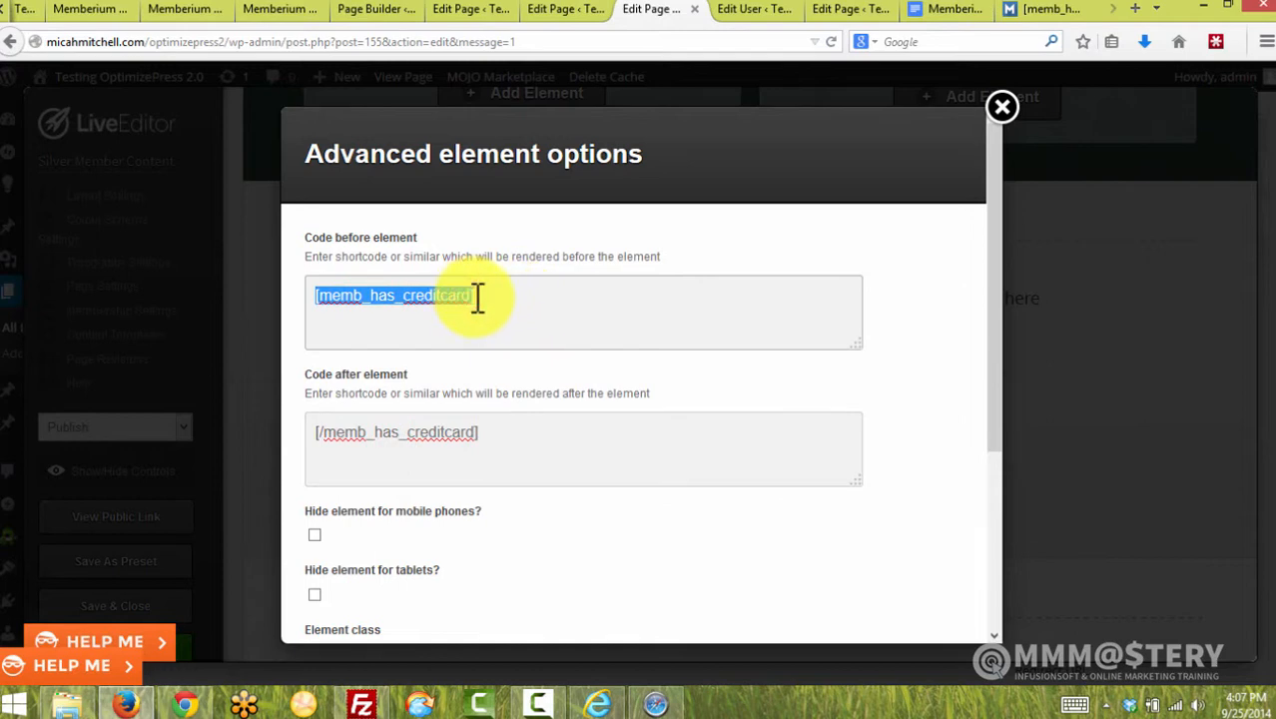
left_click(1002, 107)
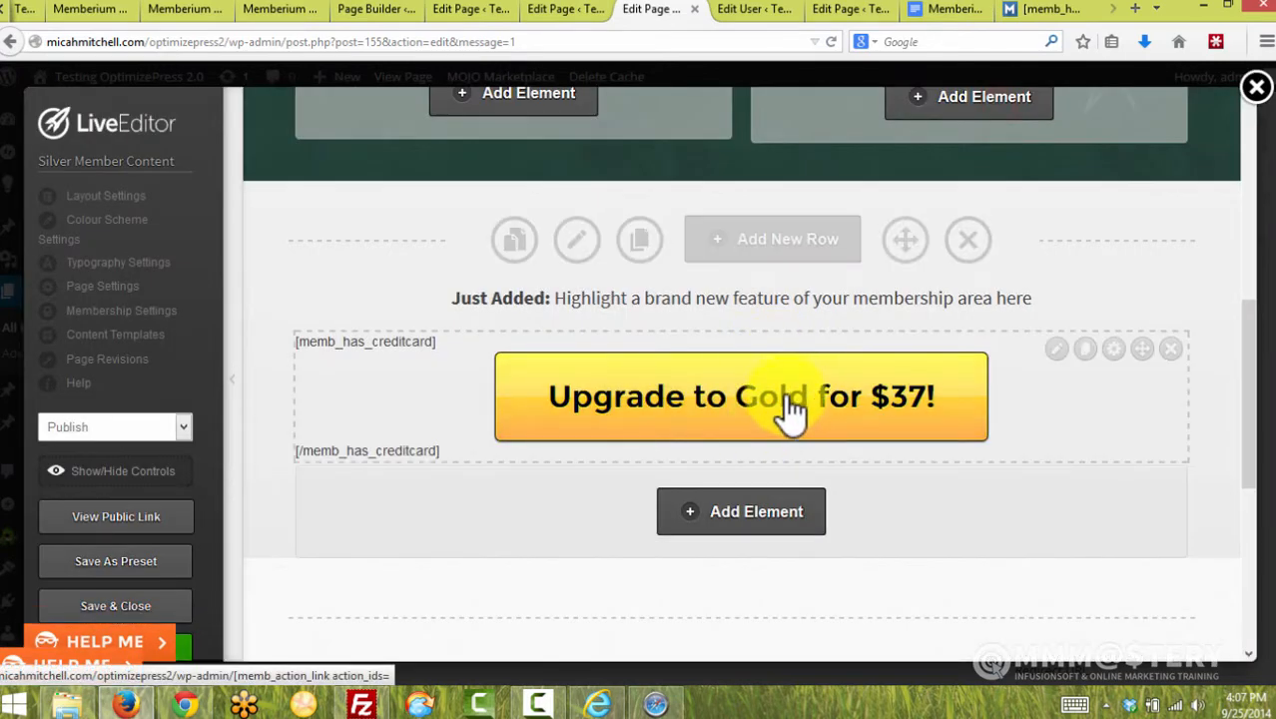
Stay on the page instead of following the link, and open the upgrade button's settings
left_click(766, 417)
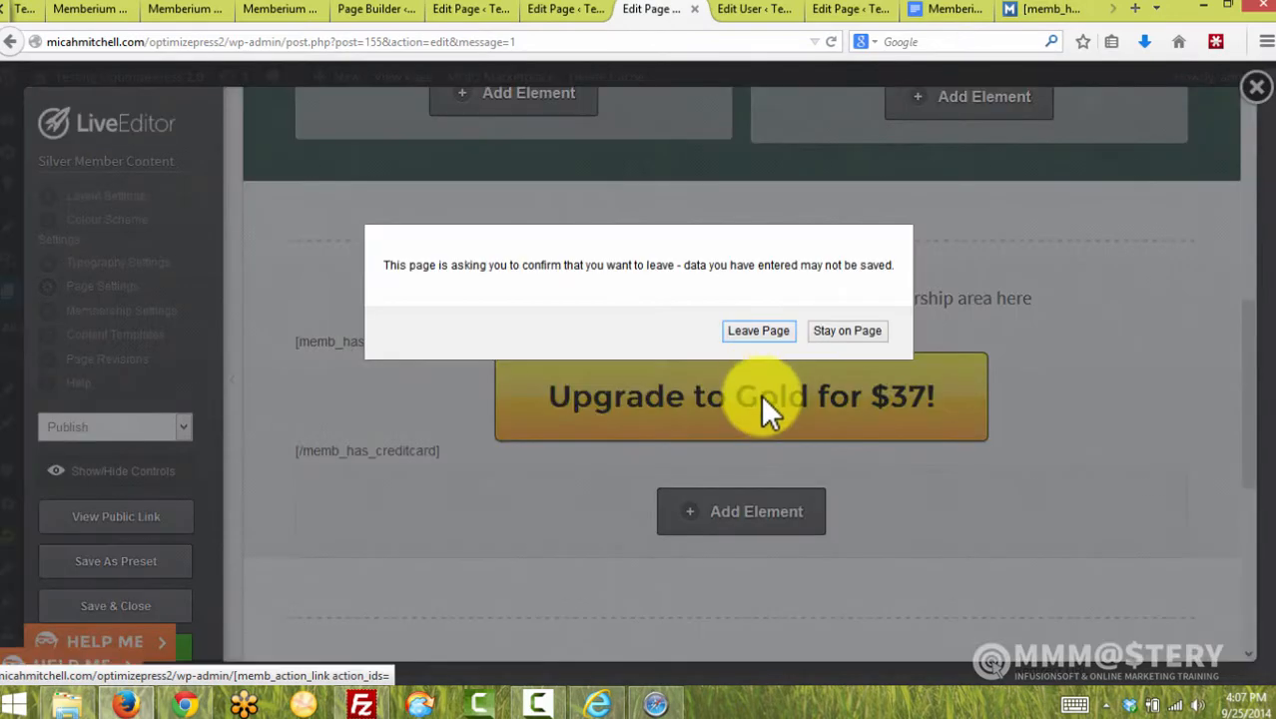
left_click(842, 326)
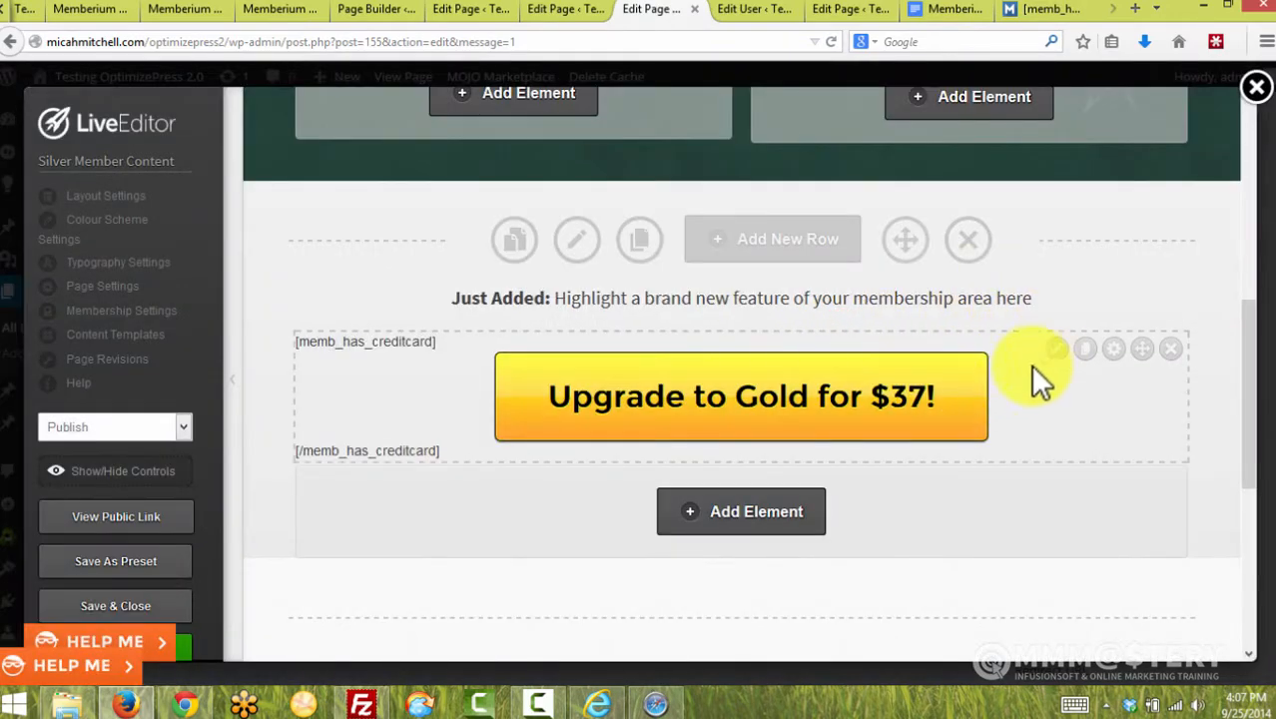
left_click(1056, 349)
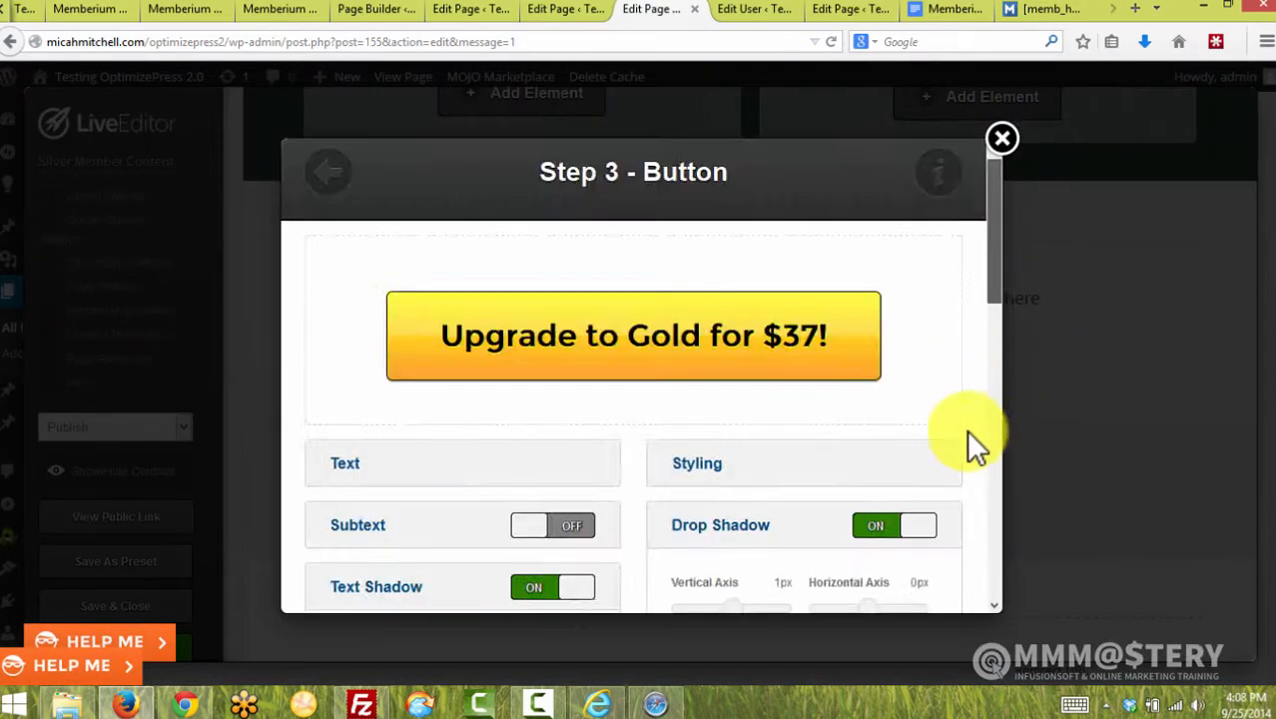
Append redirect="" to the button's Link URL, giving [memb_action_link action_ids="3342" redirect=""]
scroll(965, 447, "down", 10)
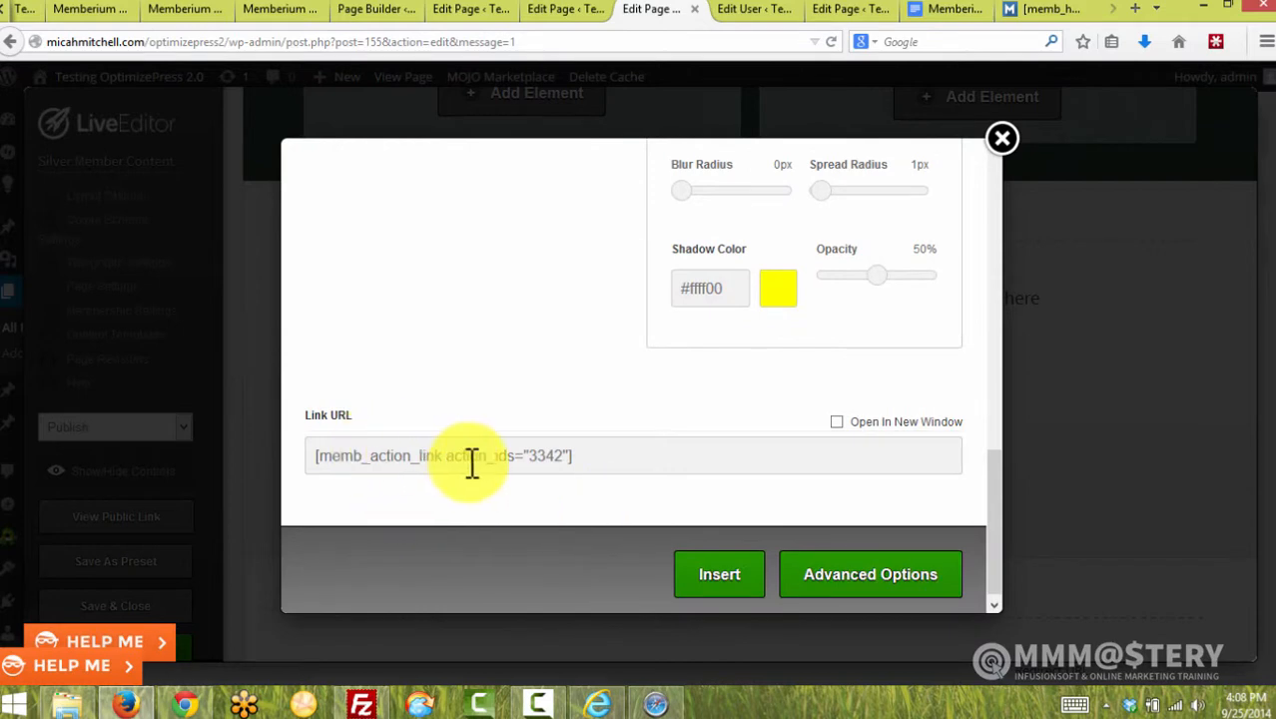
left_click(566, 455)
type("re")
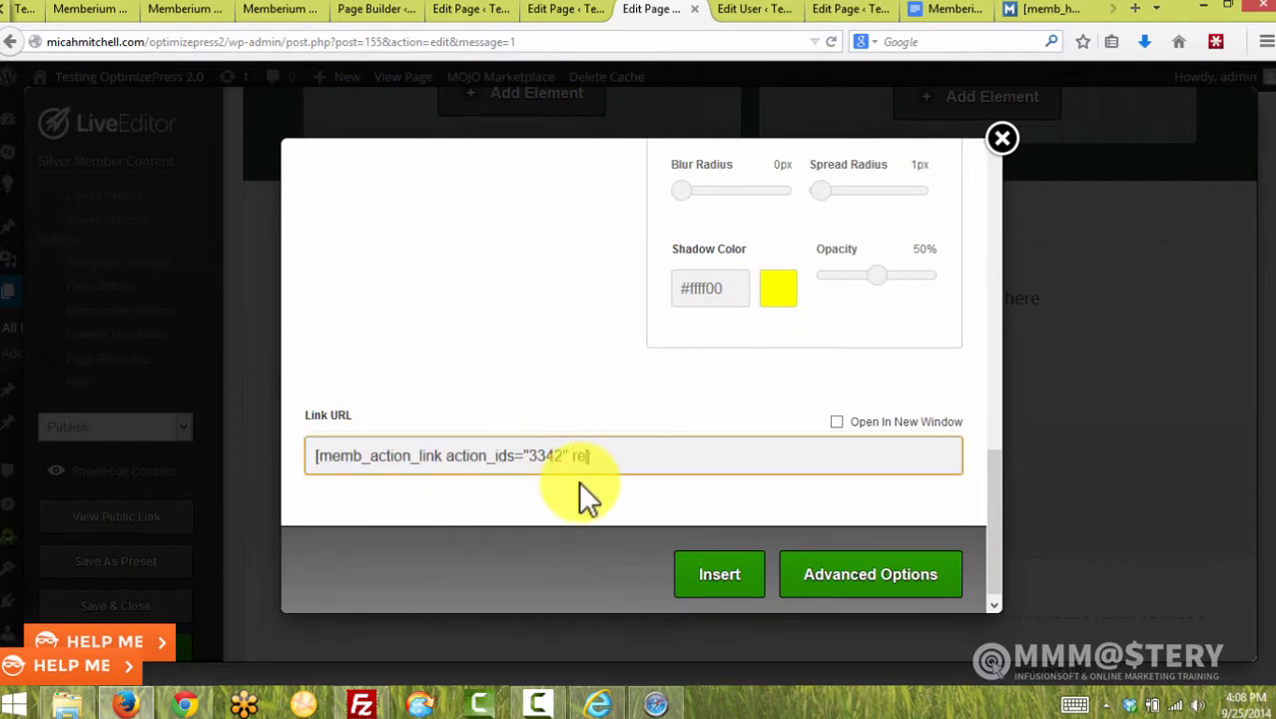
type("direct=\"\"")
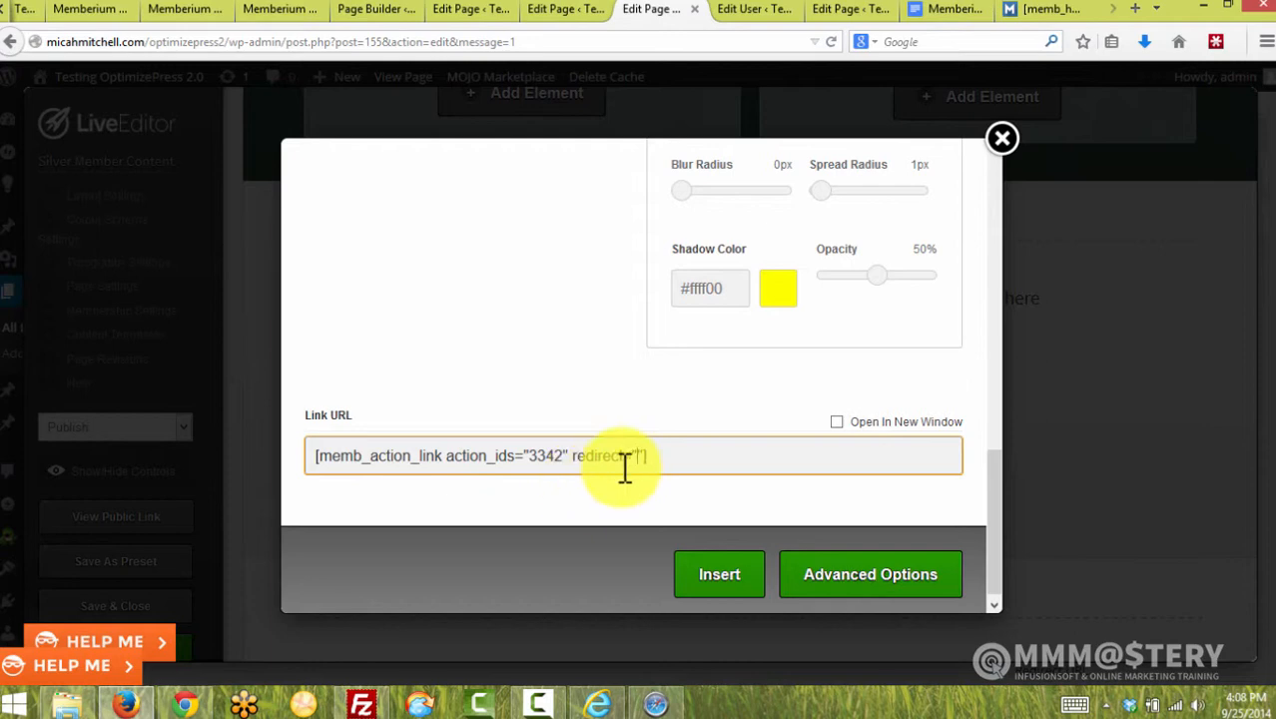
double_click(544, 456)
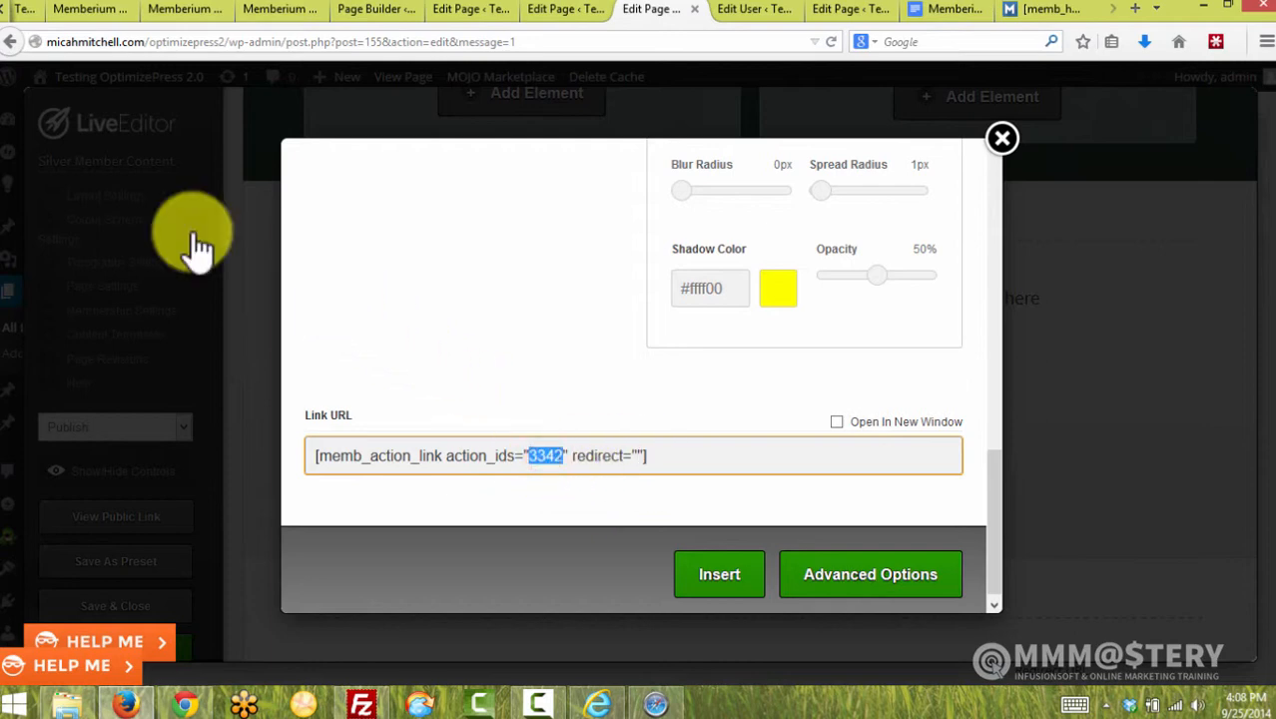
left_click(4, 10)
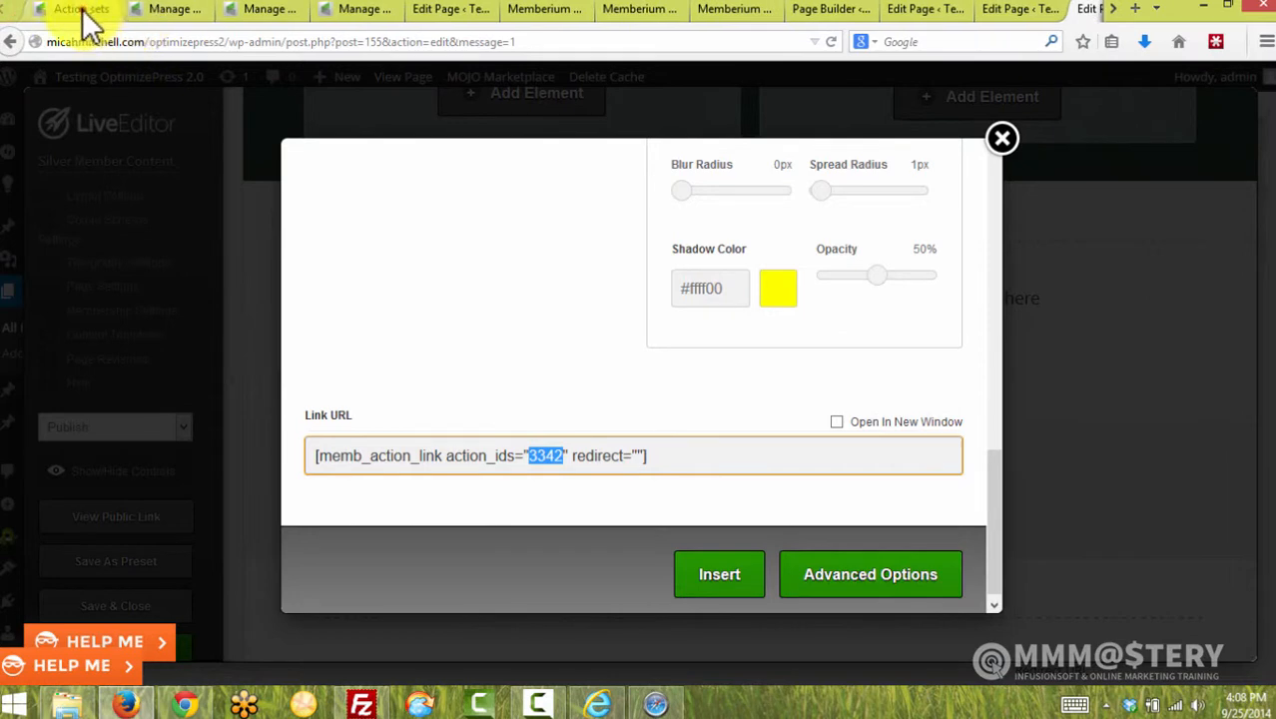
Review Infusionsoft action set 3342 'Upgrade Me Now!', which applies the Gold Member tag and posts a contact update
left_click(80, 12)
left_click(930, 362)
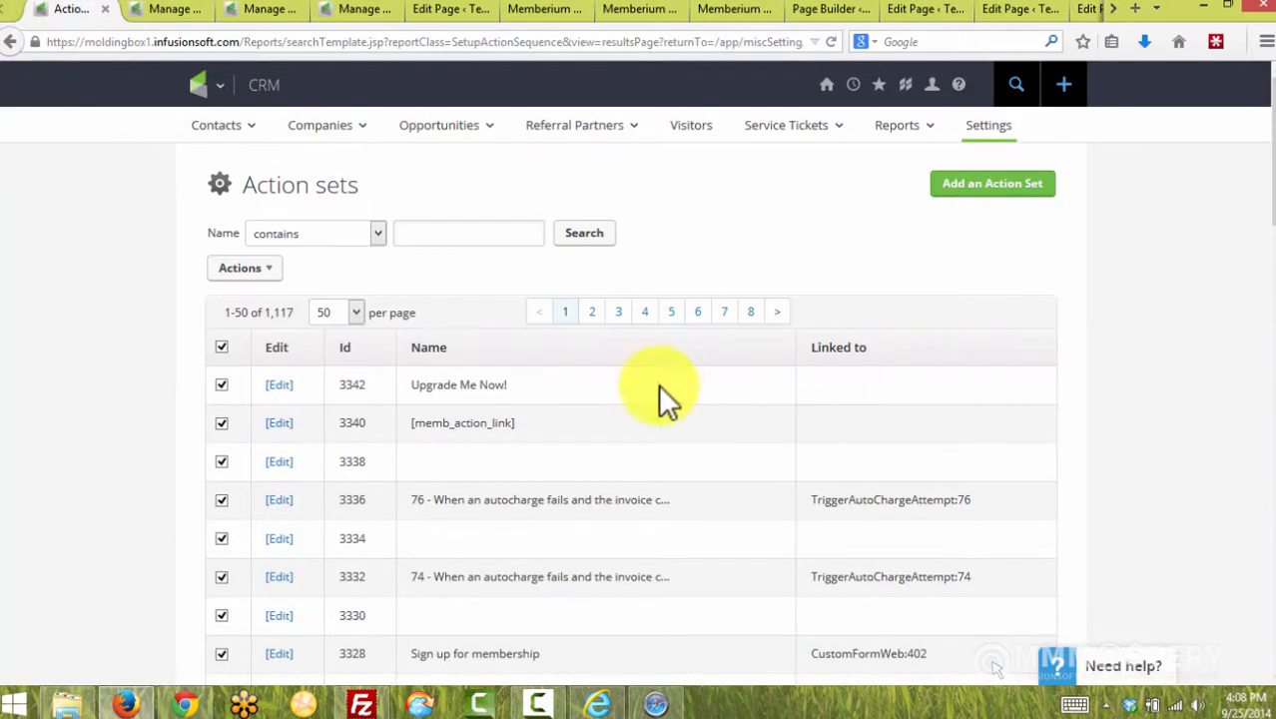
double_click(357, 387)
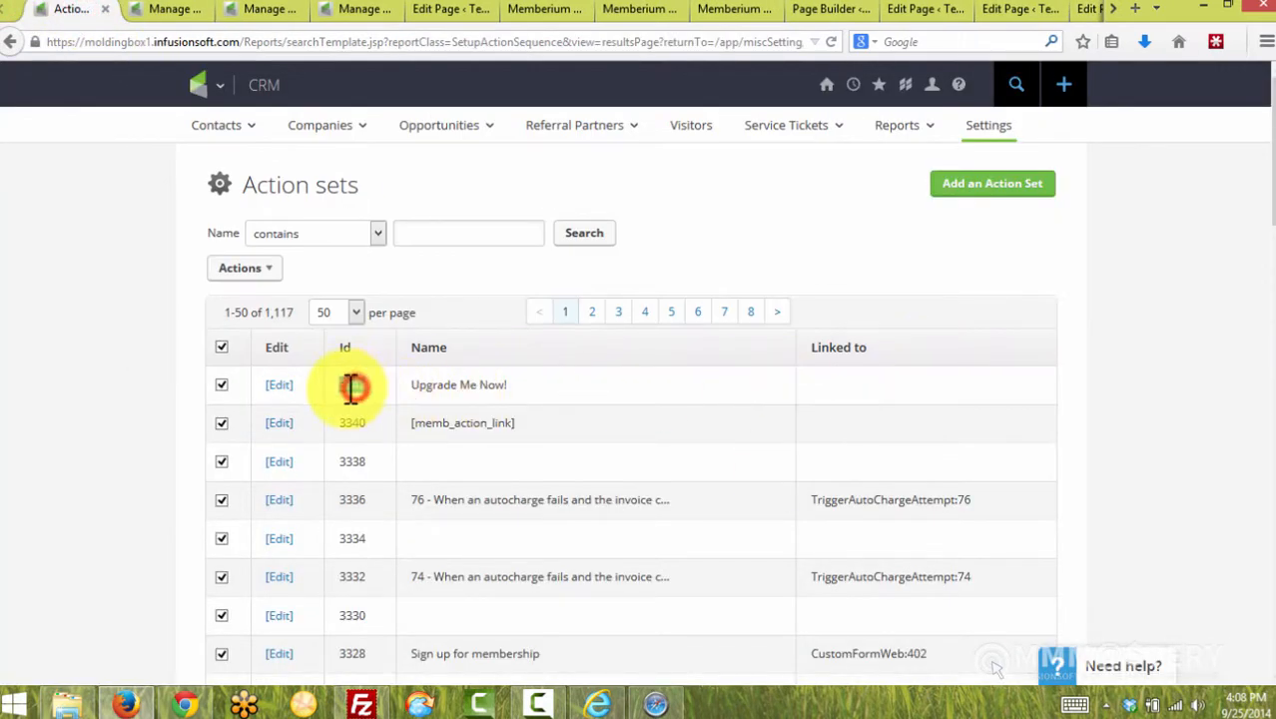
left_click(278, 385)
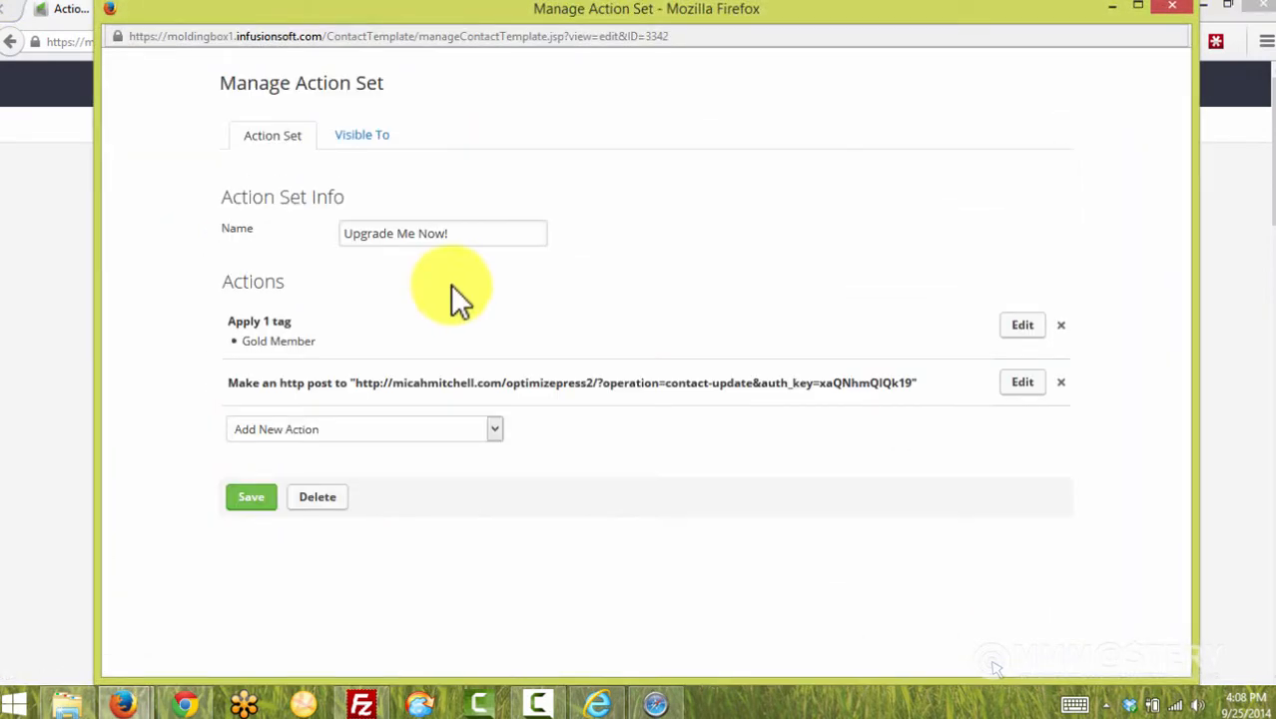
left_click(327, 340)
triple_click(318, 340)
left_click(378, 339)
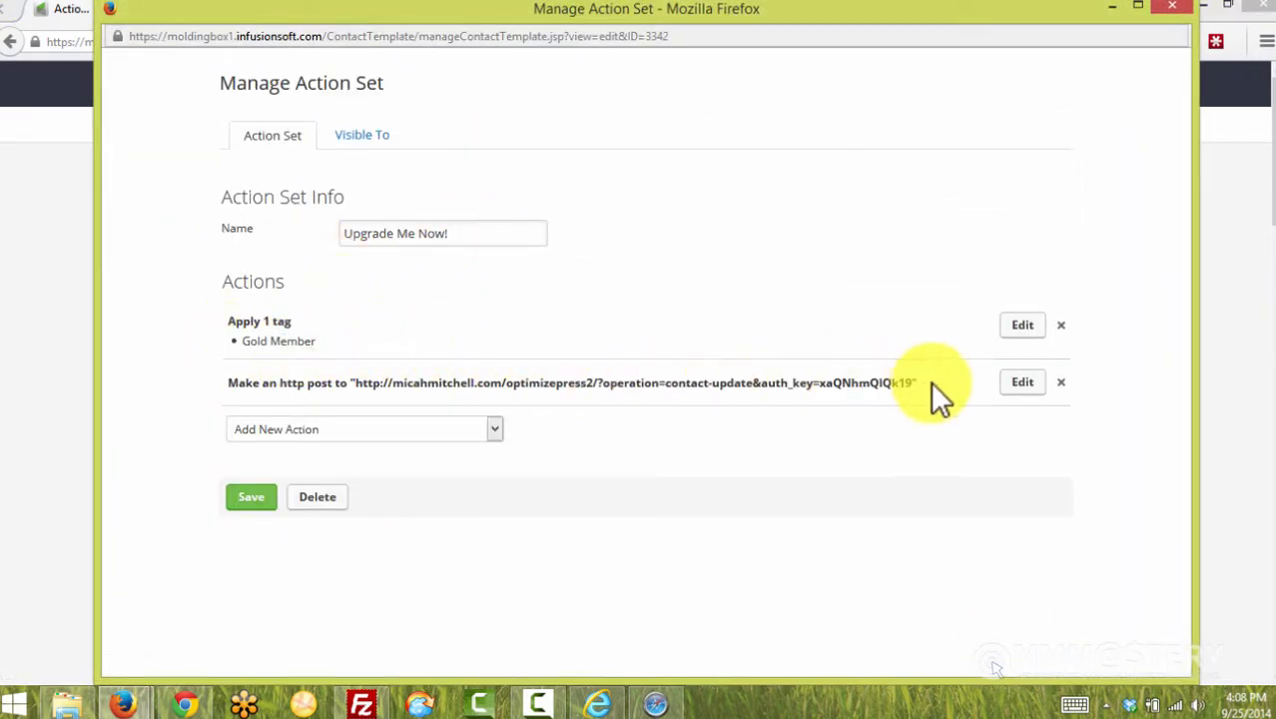
left_click_drag(915, 383, 443, 371)
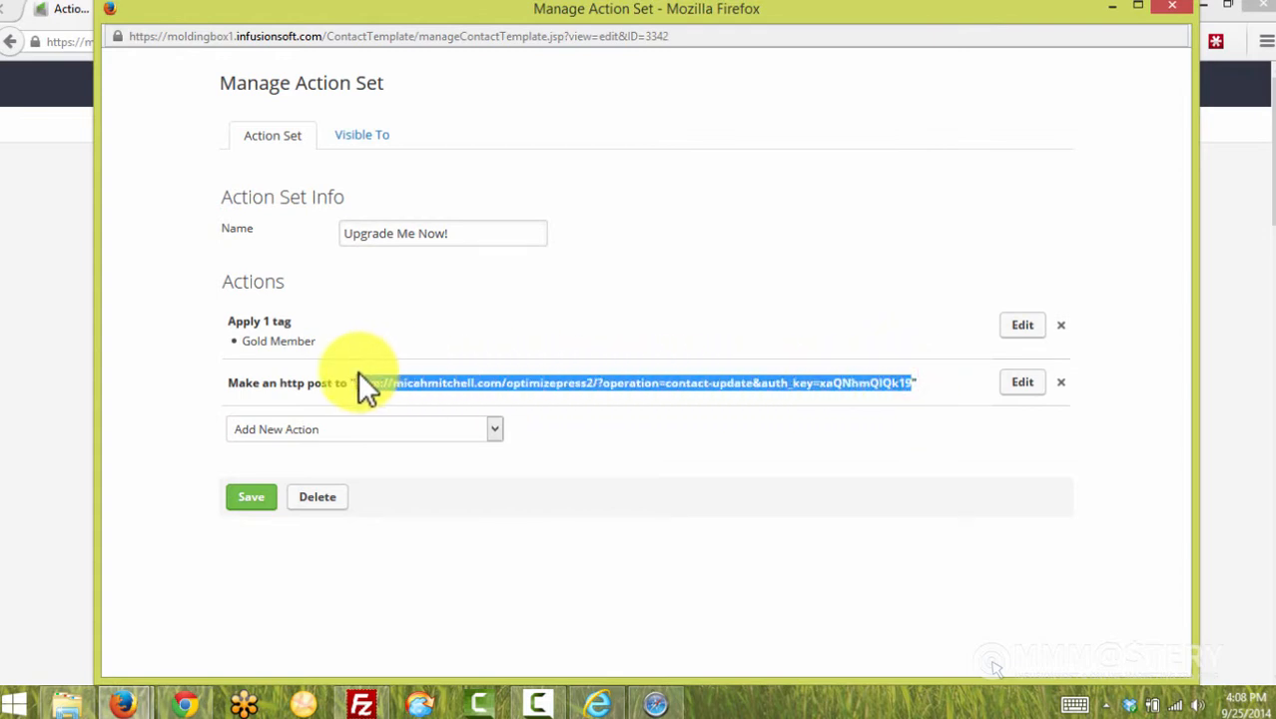
left_click(484, 398)
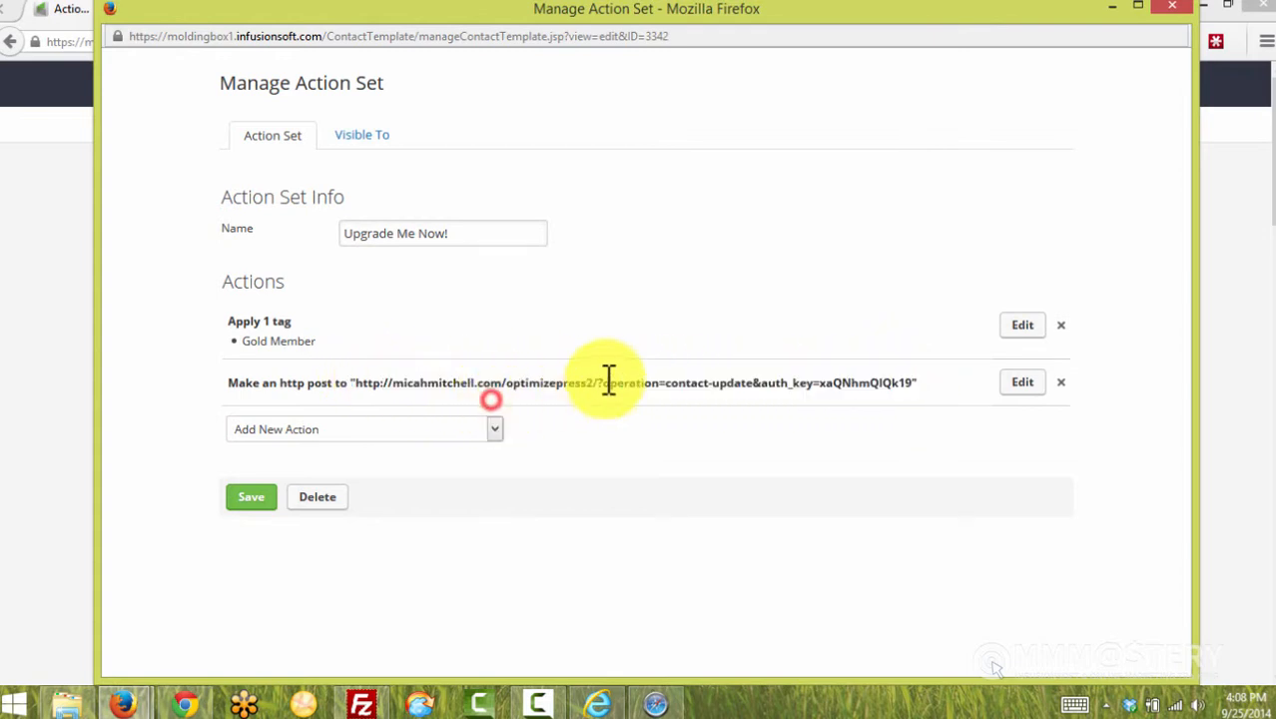
left_click(53, 345)
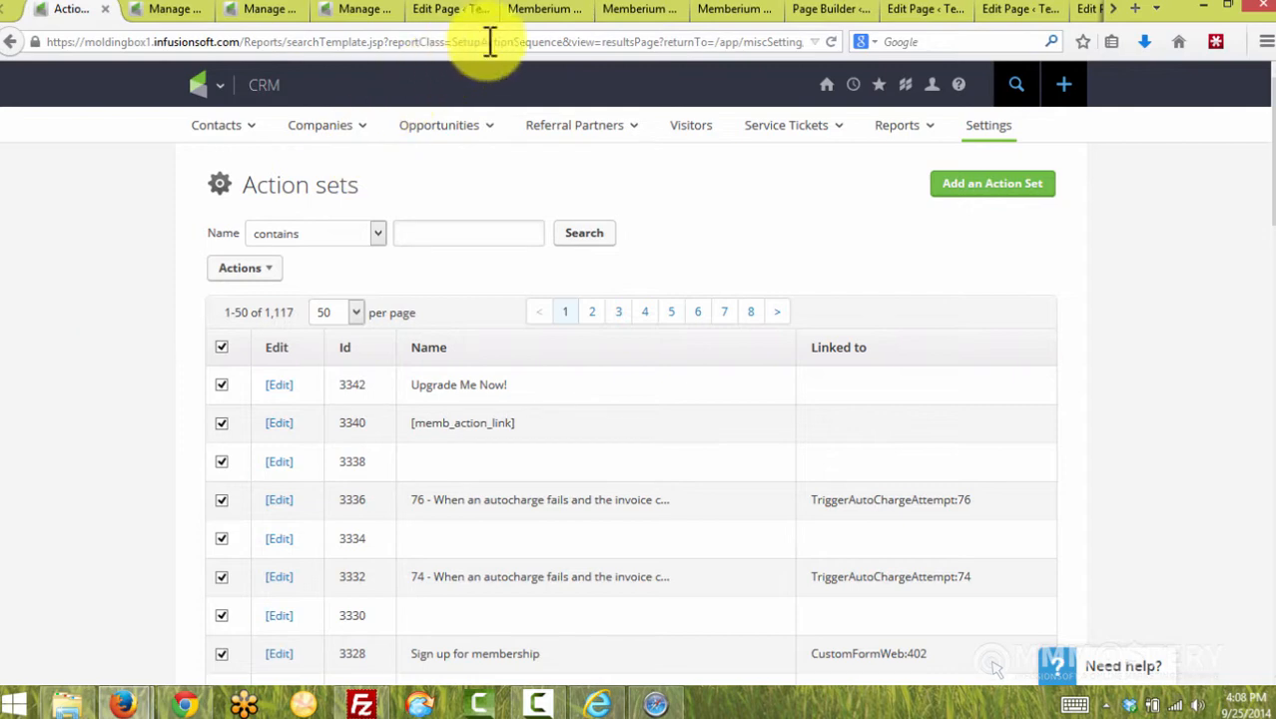
Open Memberium Basic Options in a new tab and scroll down its settings
left_click(539, 12)
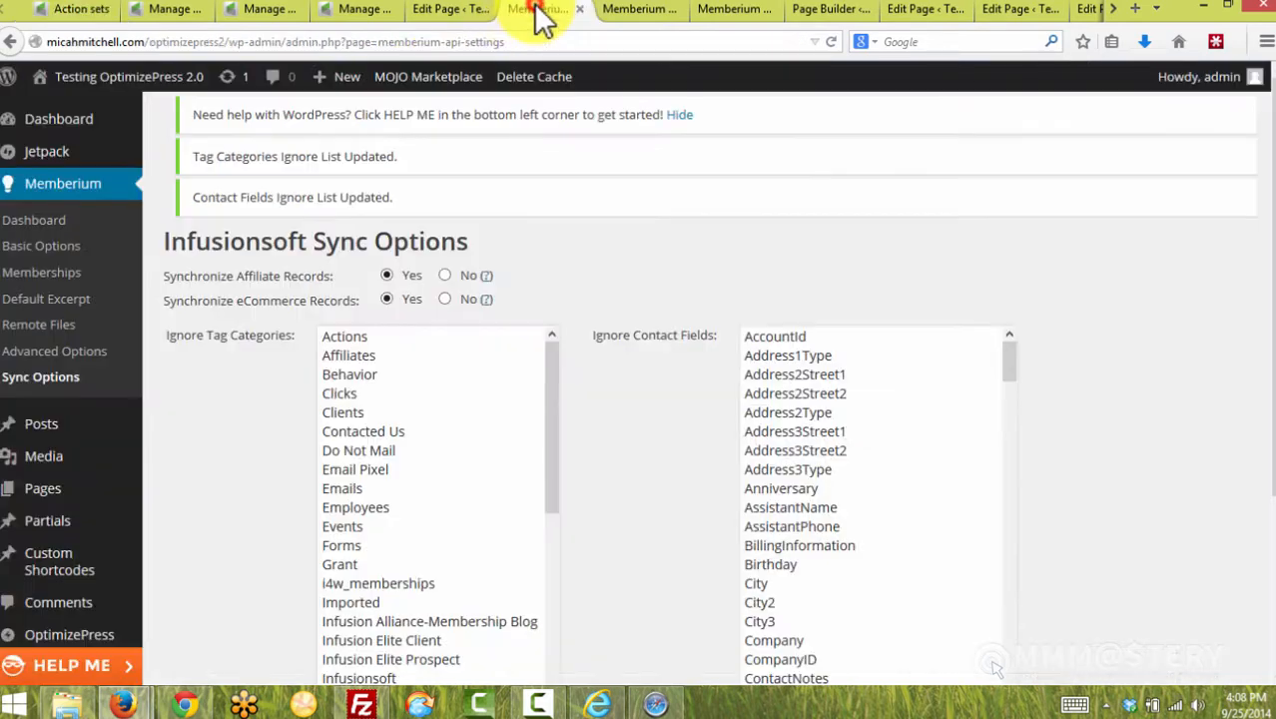
right_click(40, 245)
left_click(80, 253)
left_click(644, 11)
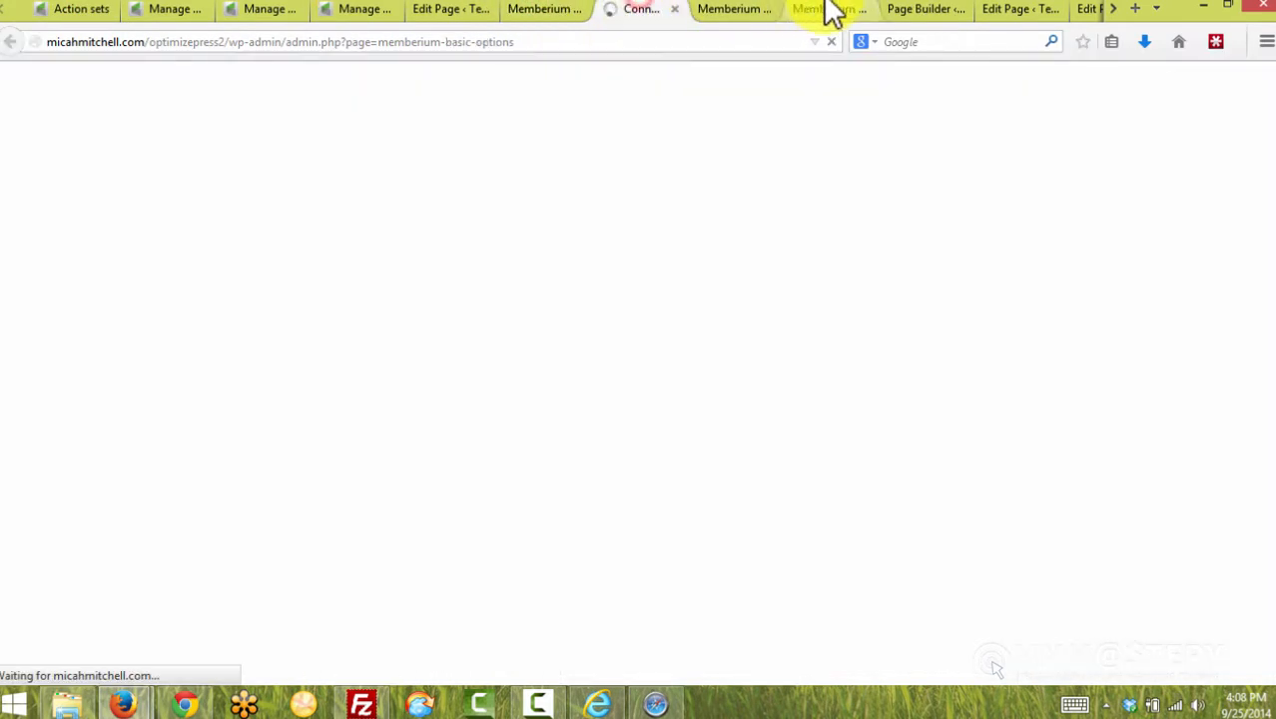
left_click(827, 10)
left_click(663, 12)
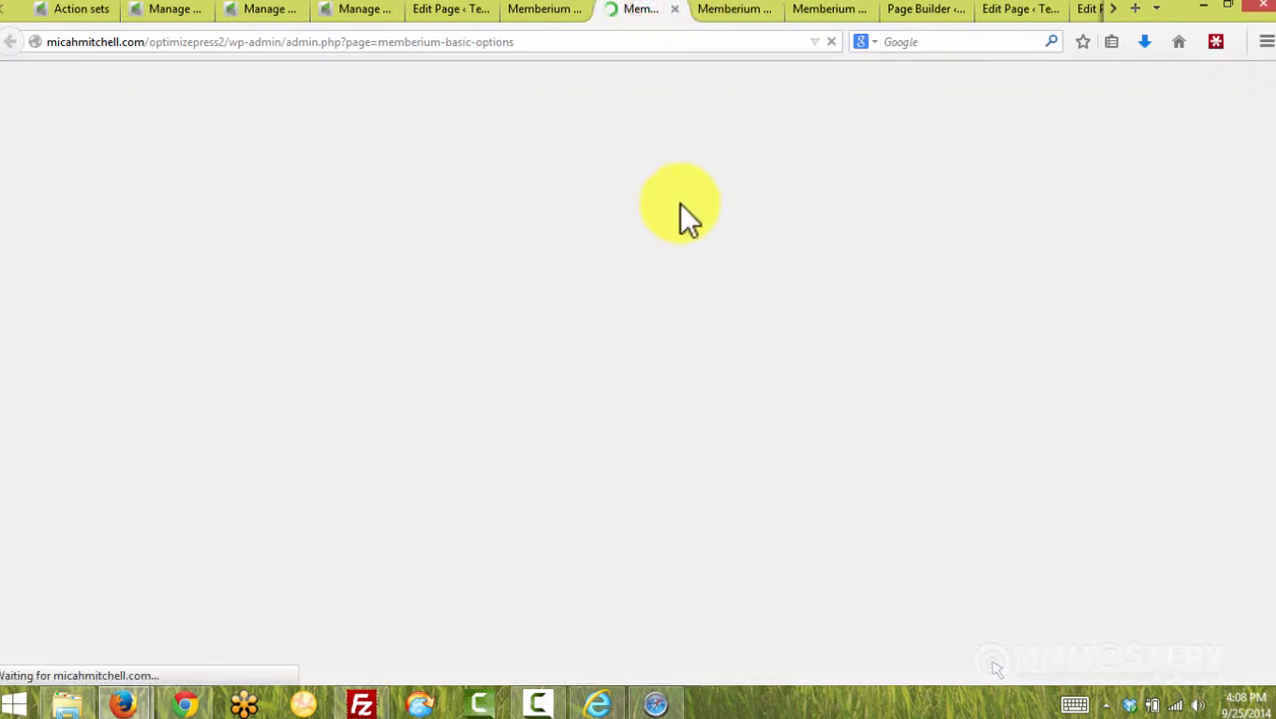
scroll(380, 348, "down", 5)
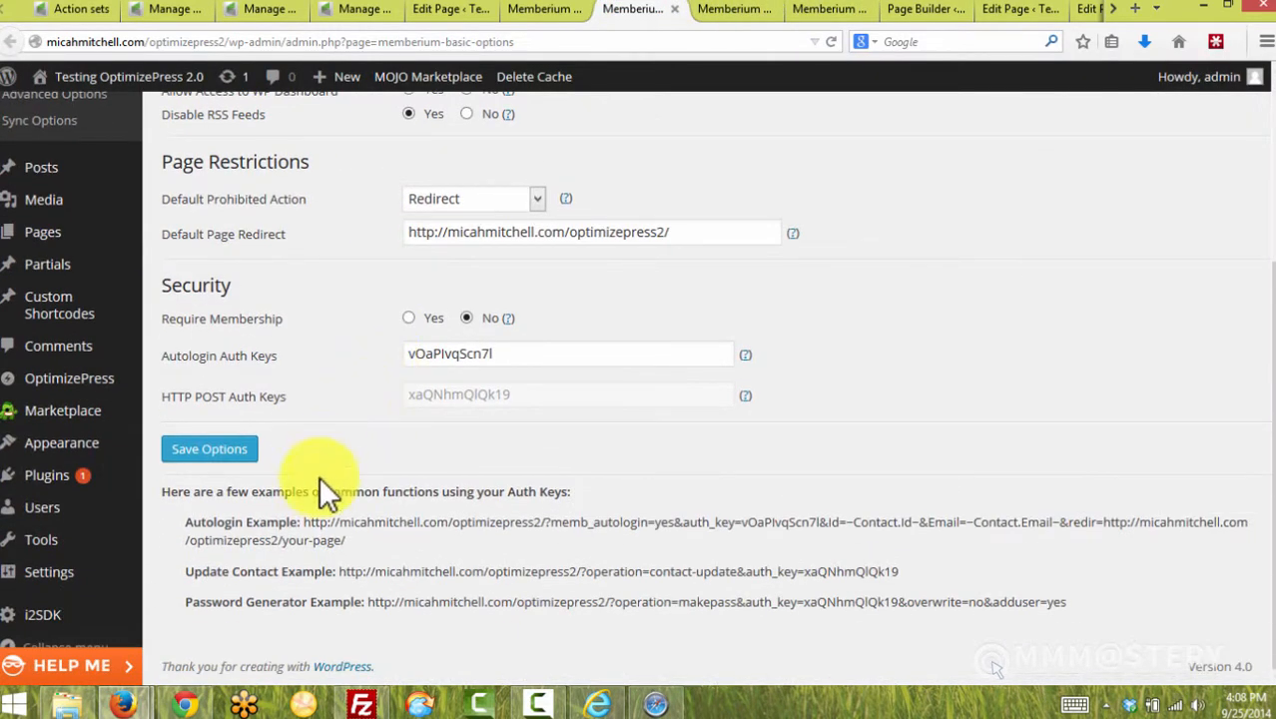
Check the Update Contact Example URL, then return to the Infusionsoft Action sets list
left_click_drag(332, 573, 214, 570)
left_click_drag(338, 573, 896, 564)
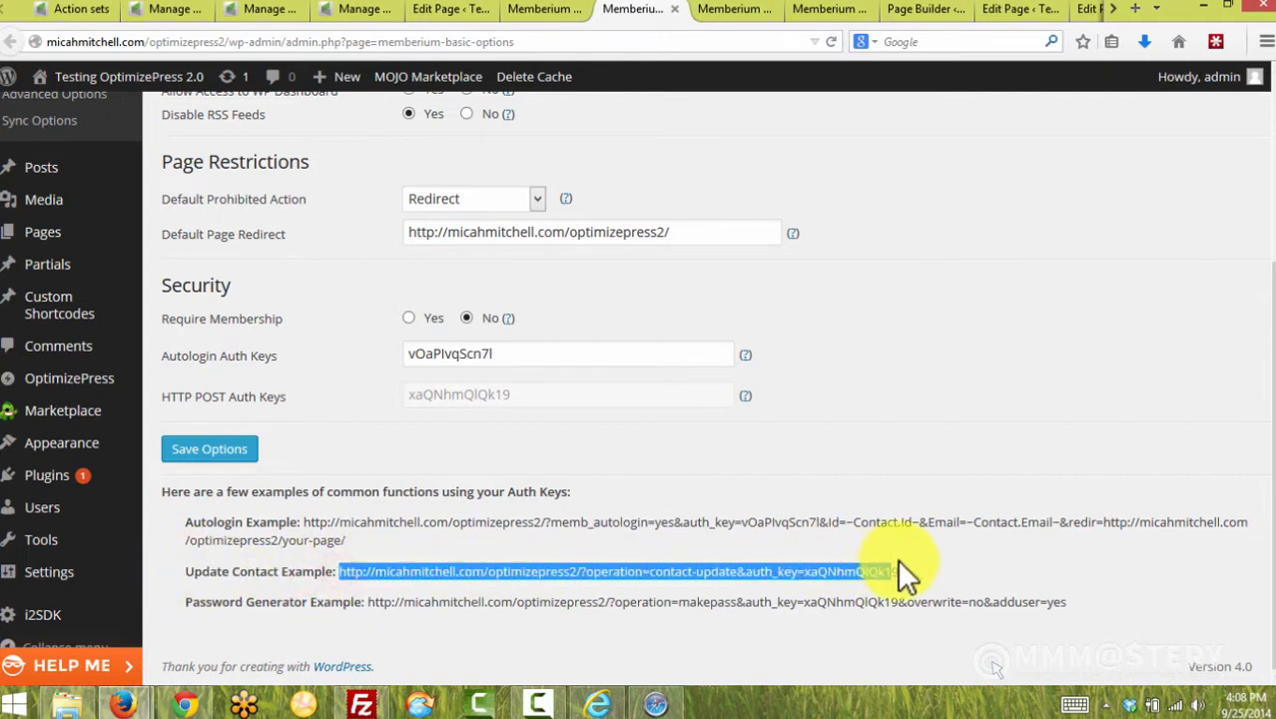
left_click(905, 568)
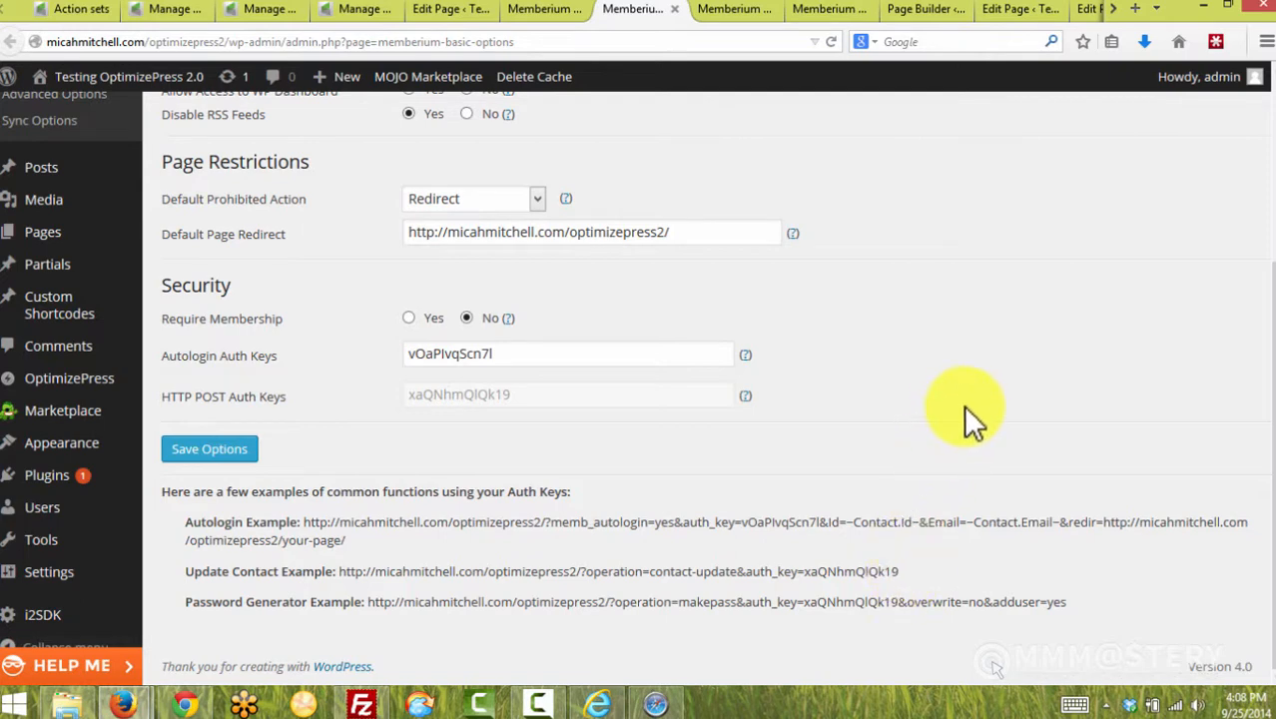
left_click(59, 9)
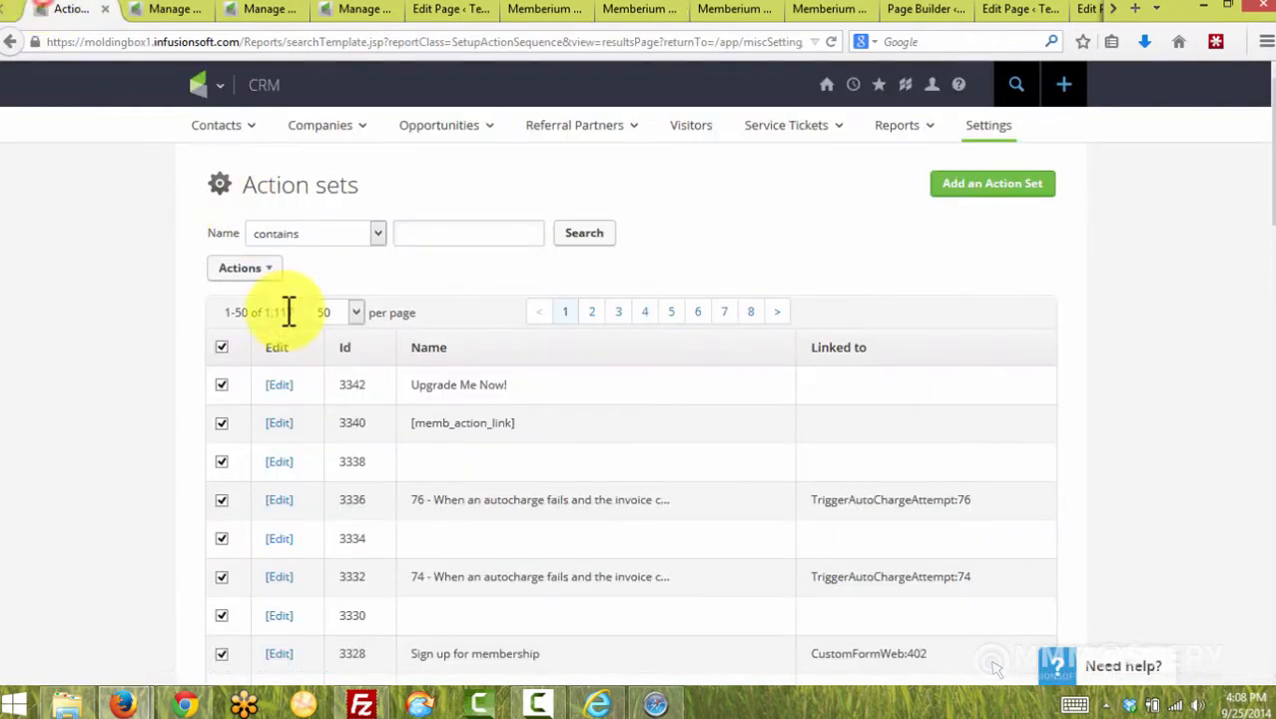
left_click(376, 569)
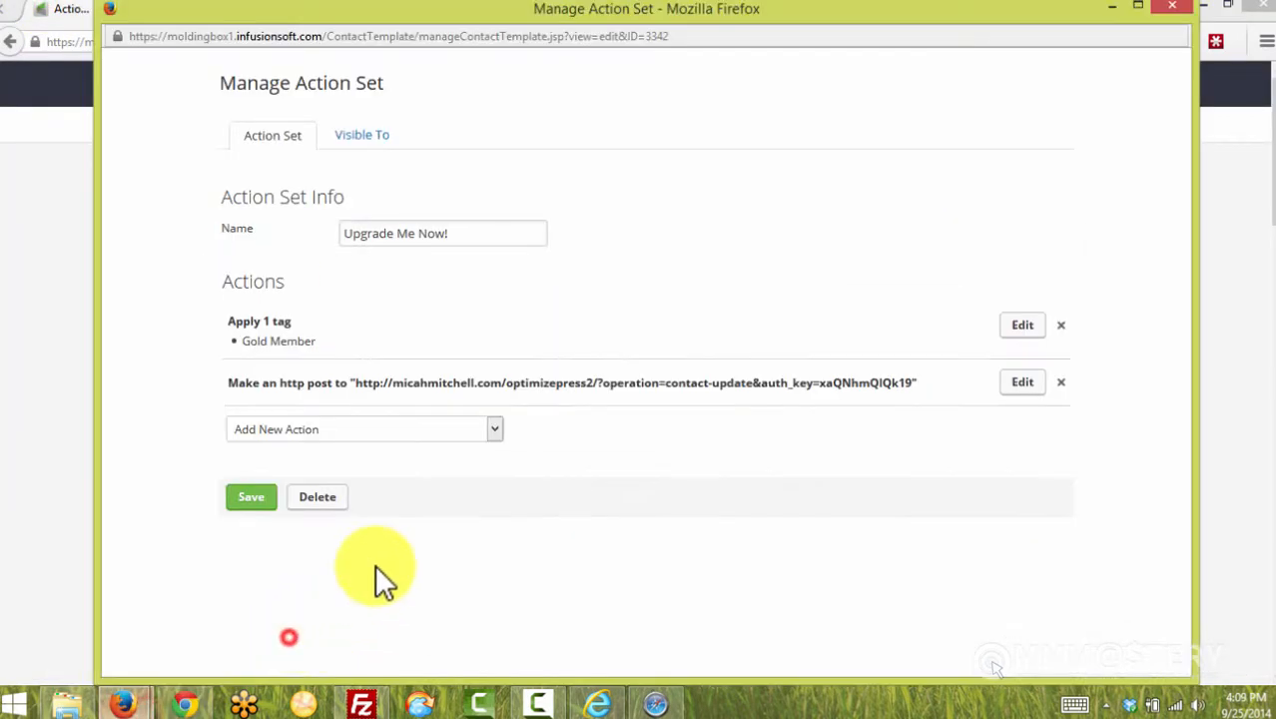
triple_click(299, 339)
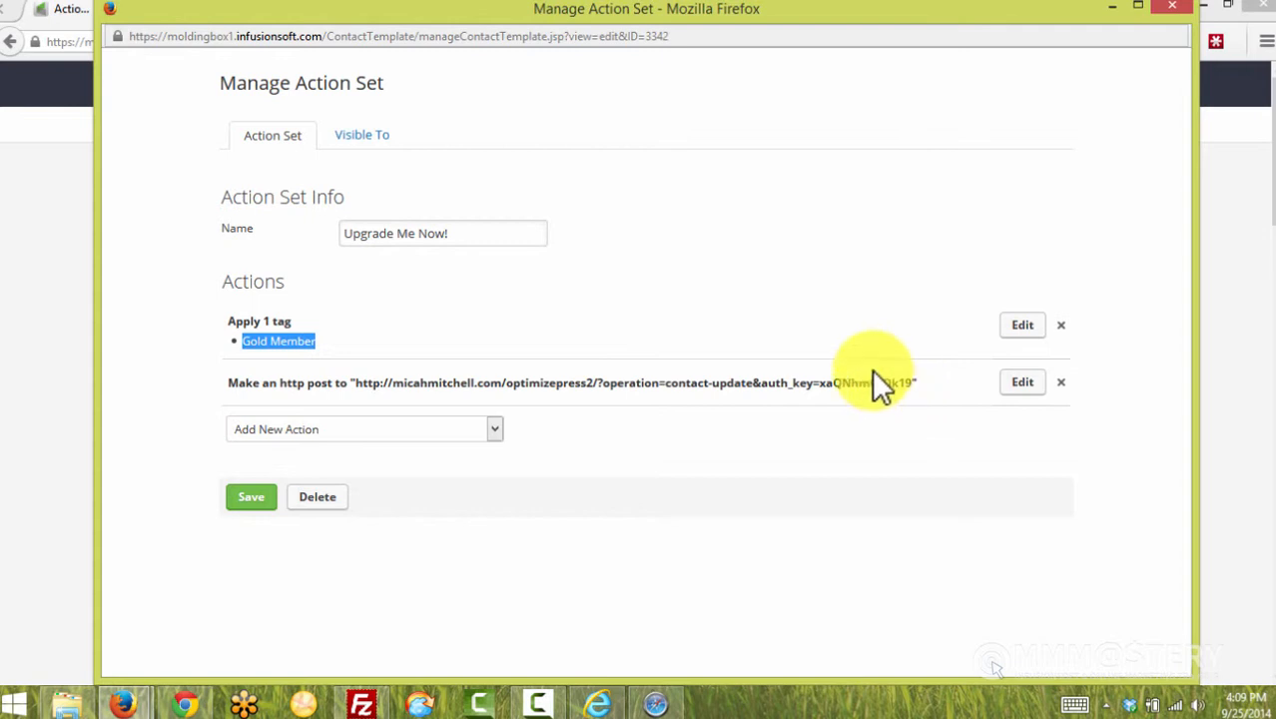
left_click(595, 280)
left_click(463, 431)
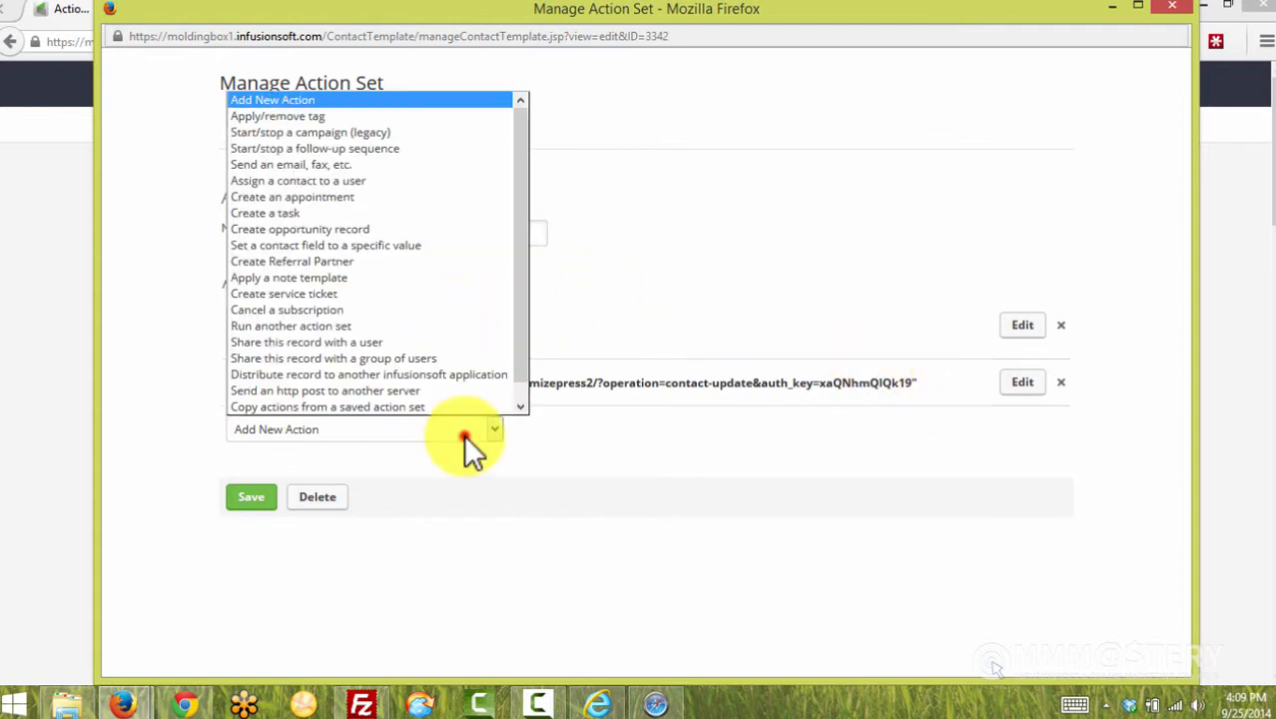
scroll(499, 359, "down", 1)
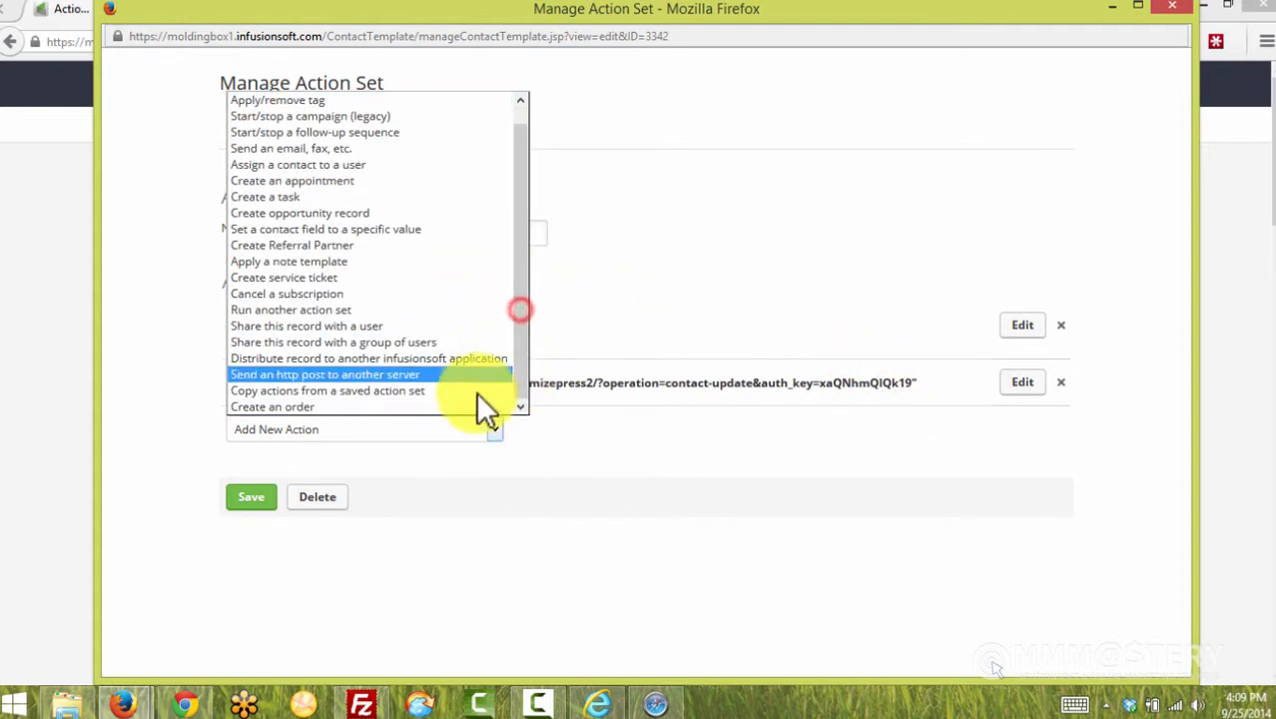
left_click(351, 405)
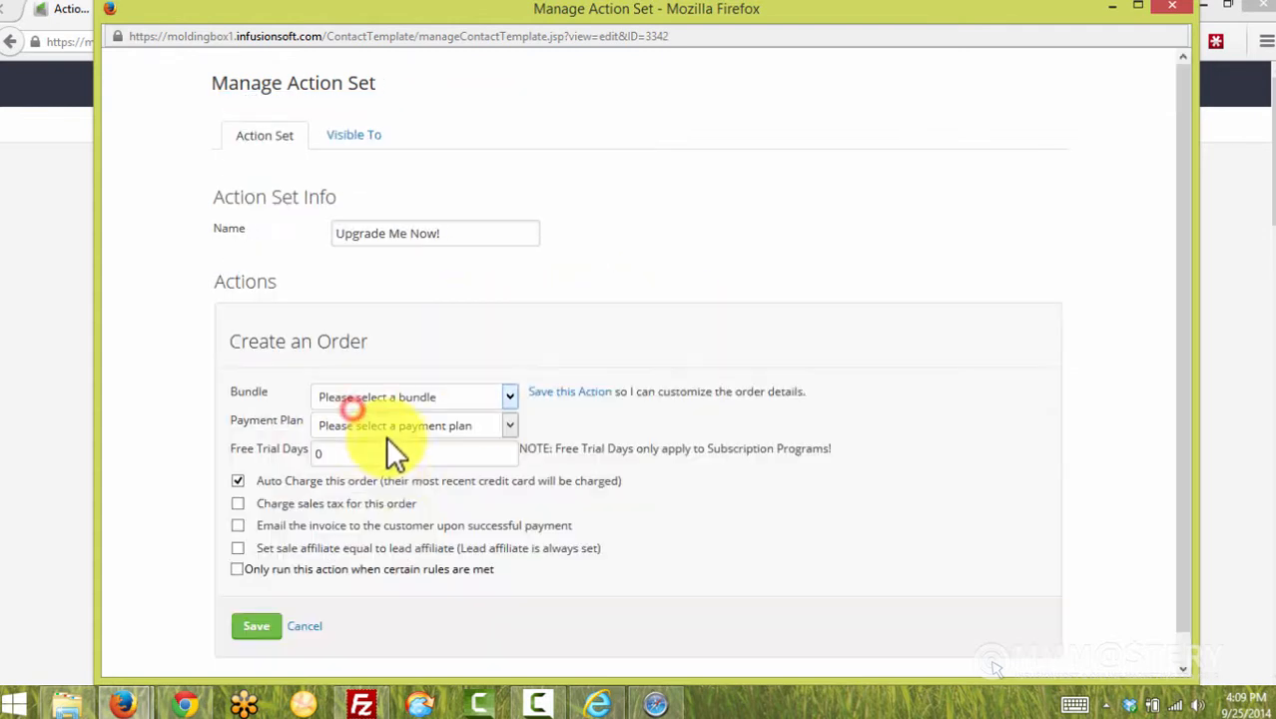
left_click(566, 392)
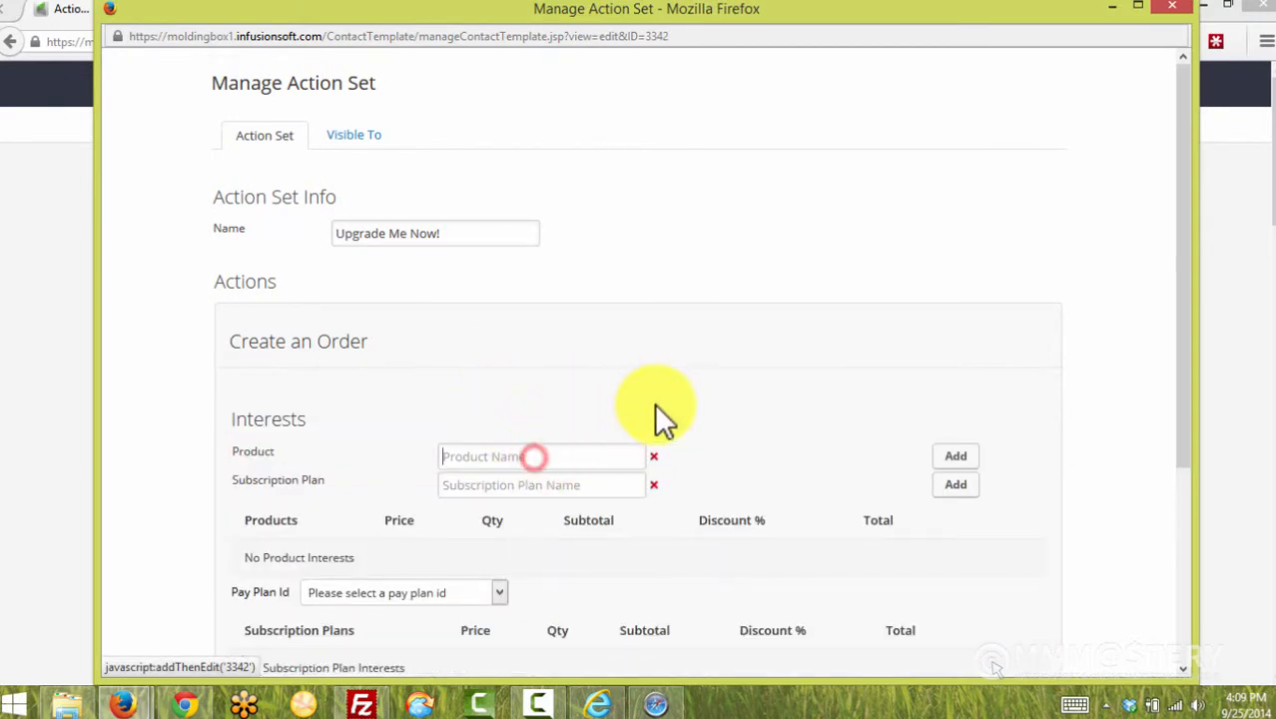
scroll(655, 413, "down", 5)
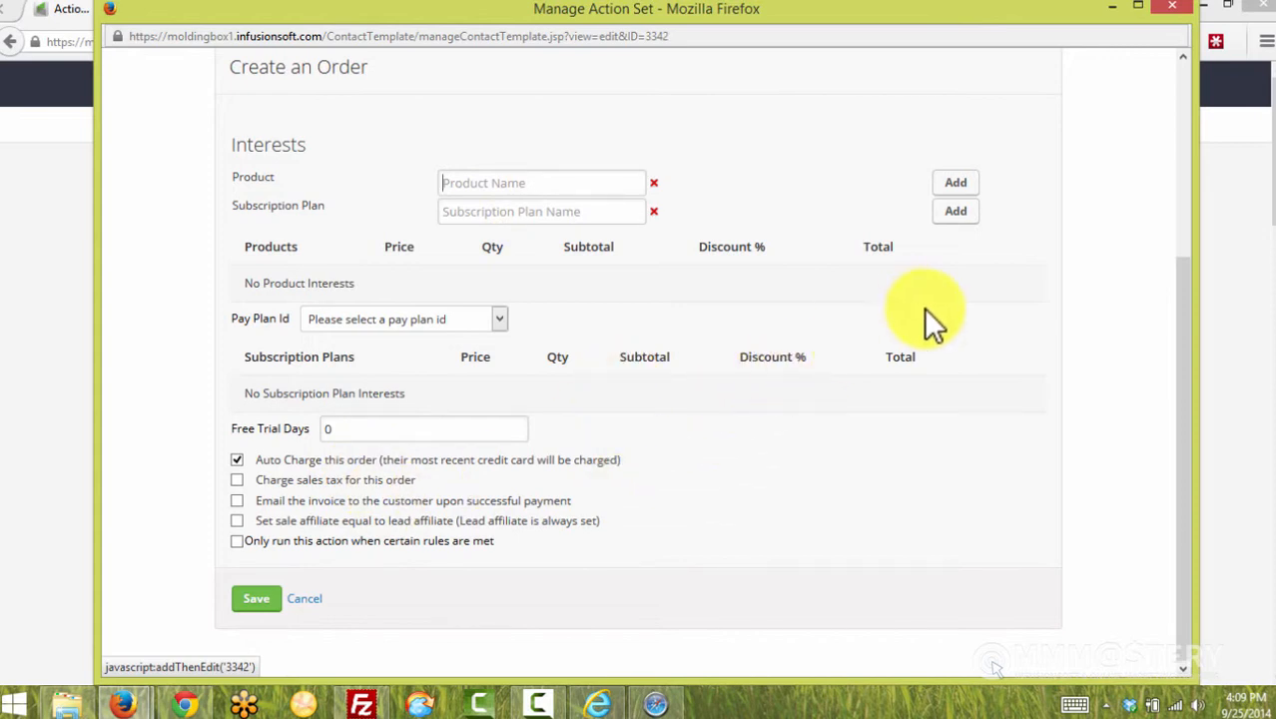
left_click(1108, 183)
left_click(1174, 12)
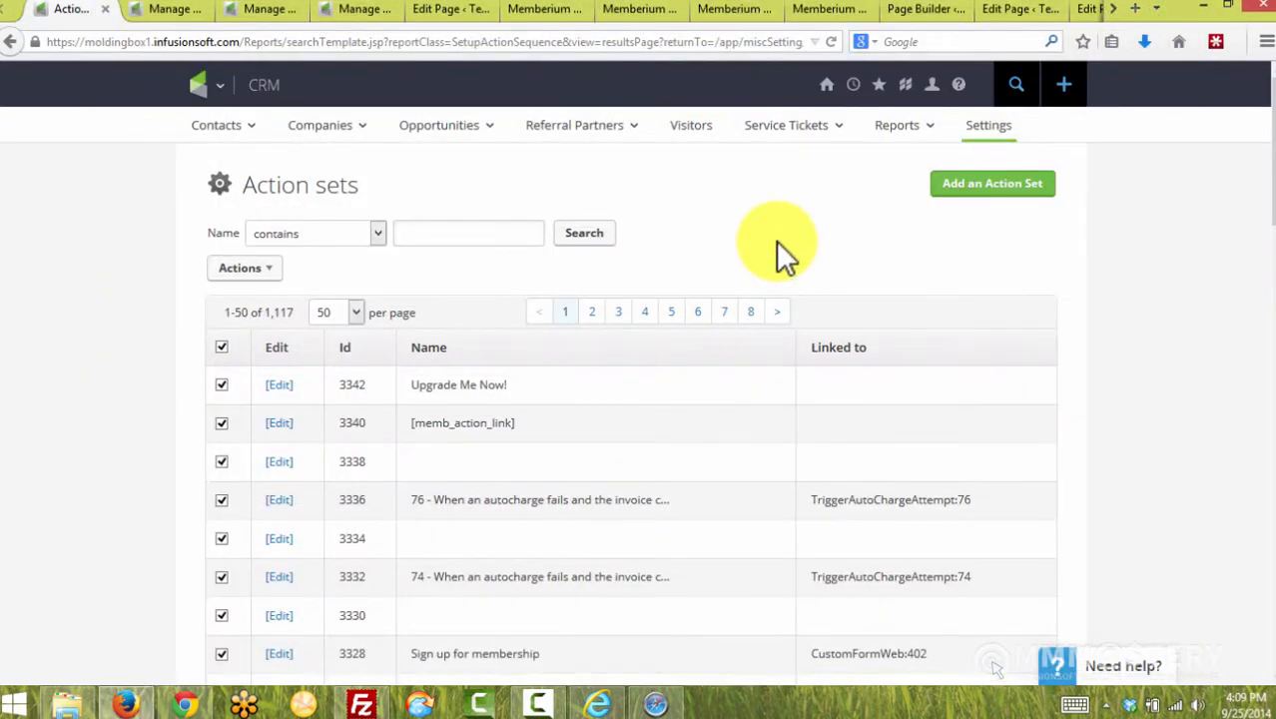
Close the button's link settings and Save & Close the Free Member Content page
left_click(1088, 12)
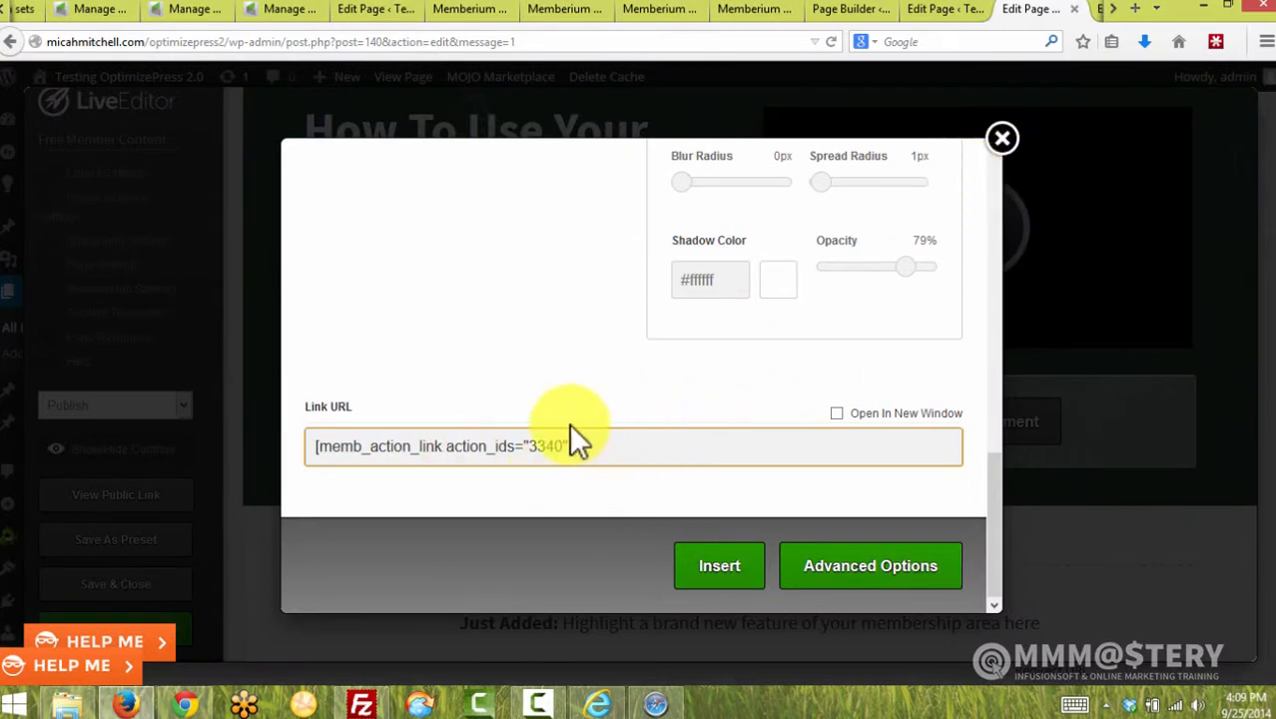
left_click(594, 446)
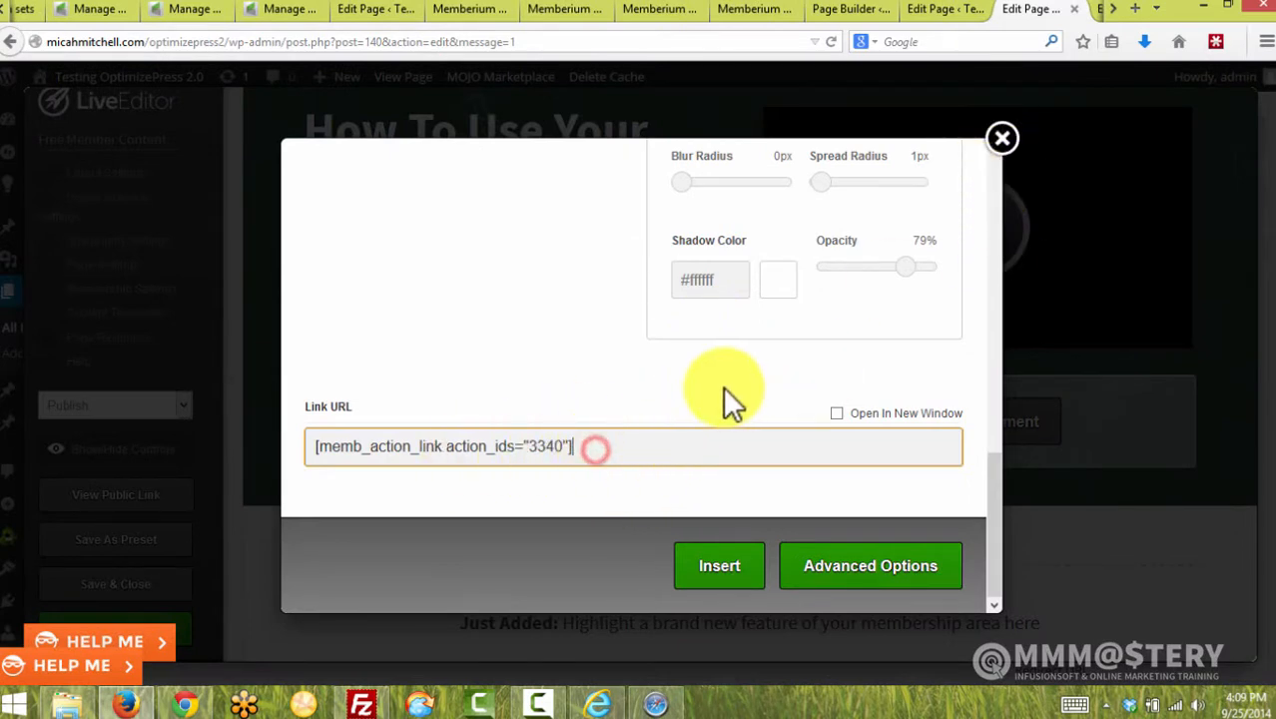
left_click(1002, 138)
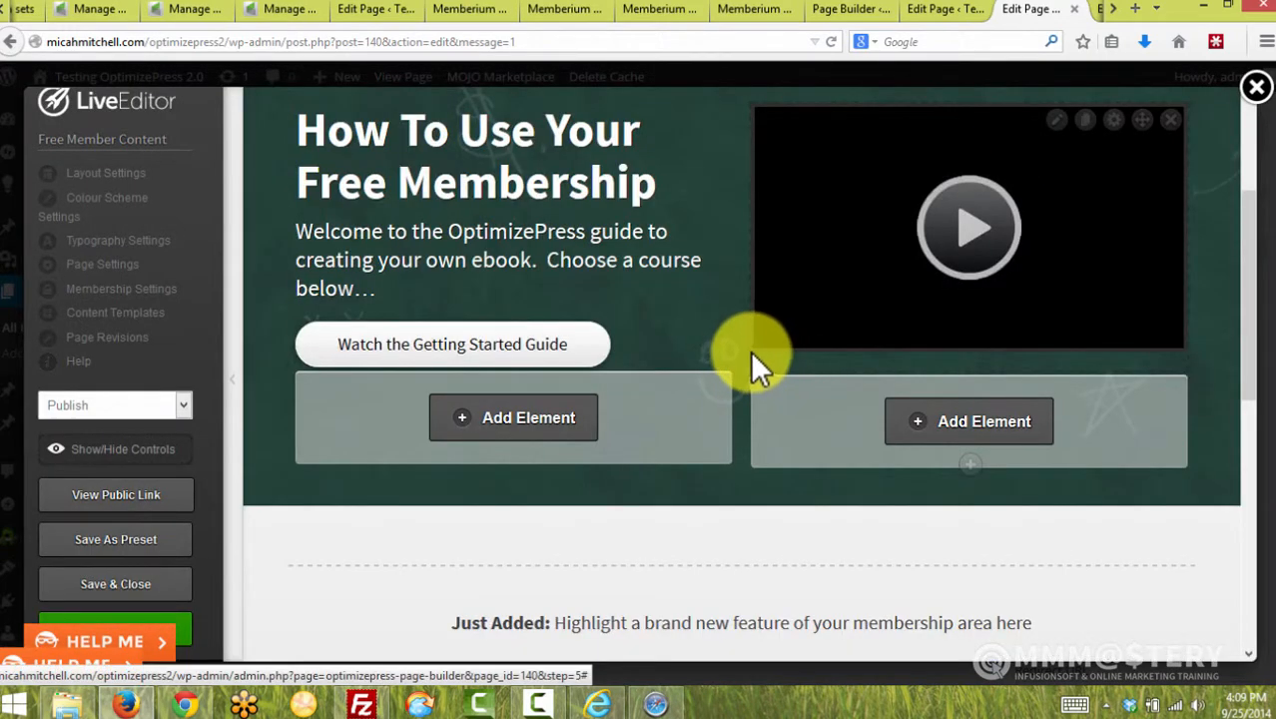
scroll(542, 369, "up", 1)
scroll(540, 367, "up", 2)
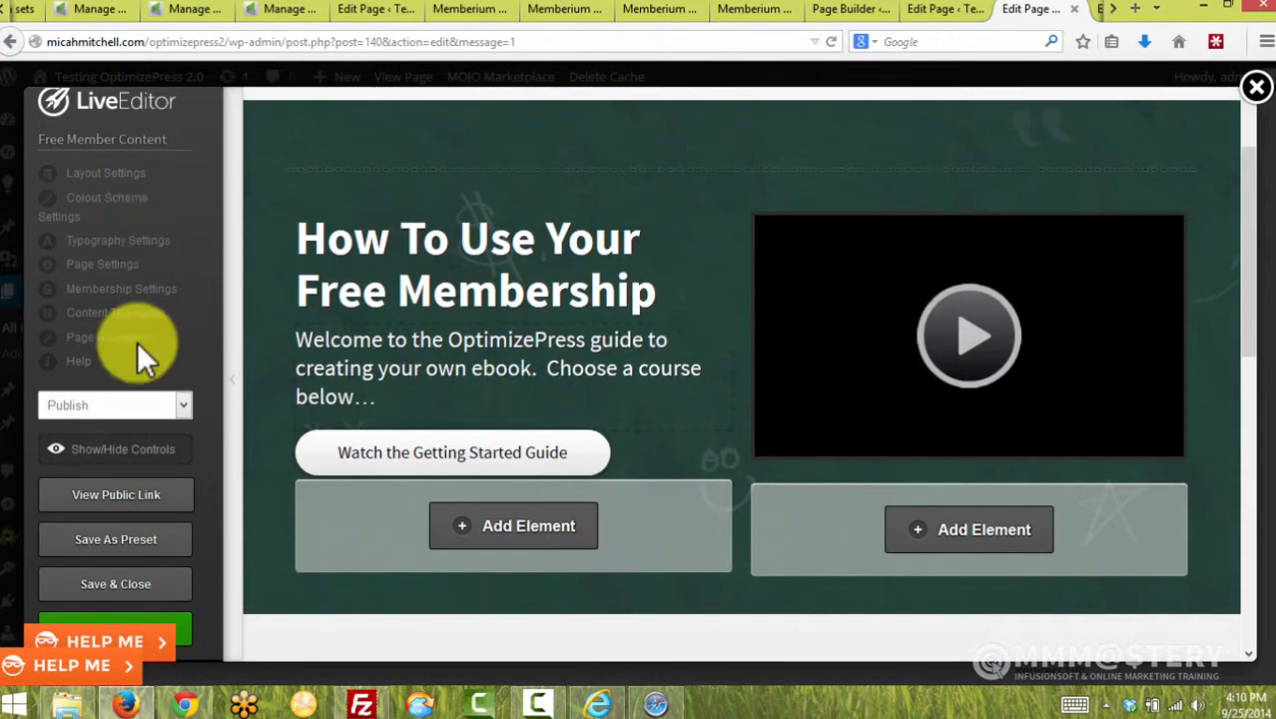
left_click(130, 591)
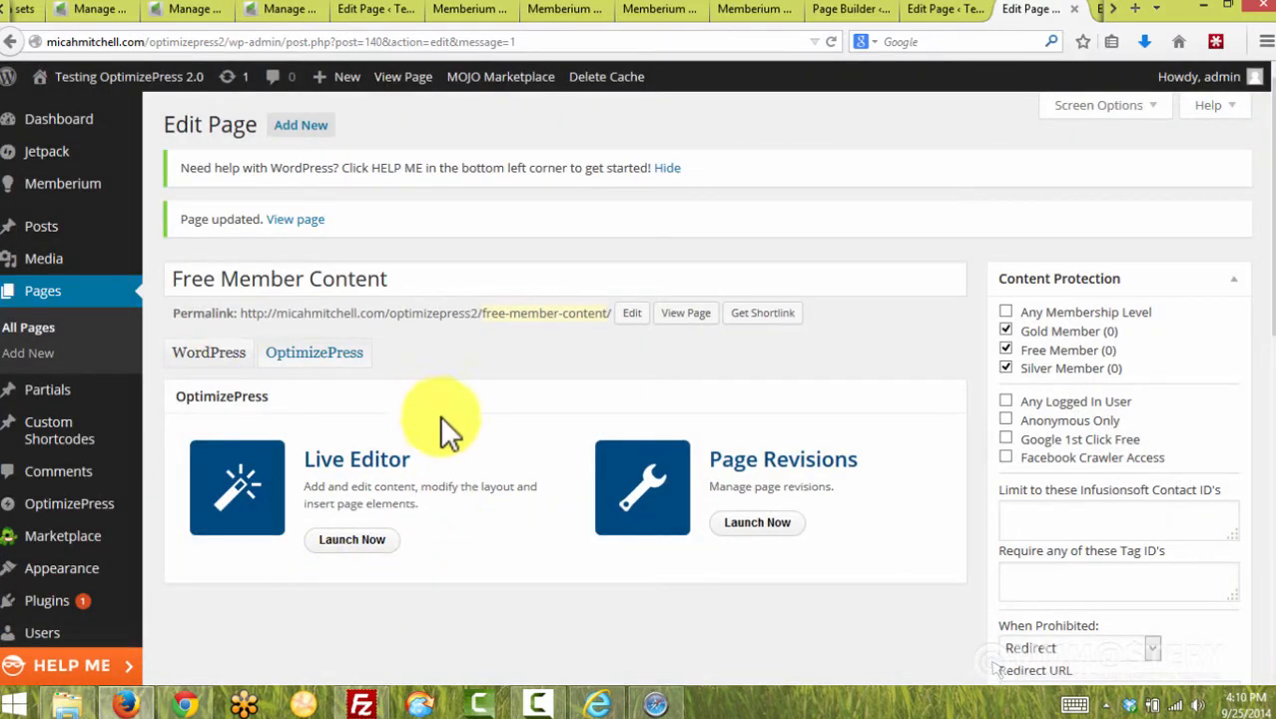
left_click(883, 327)
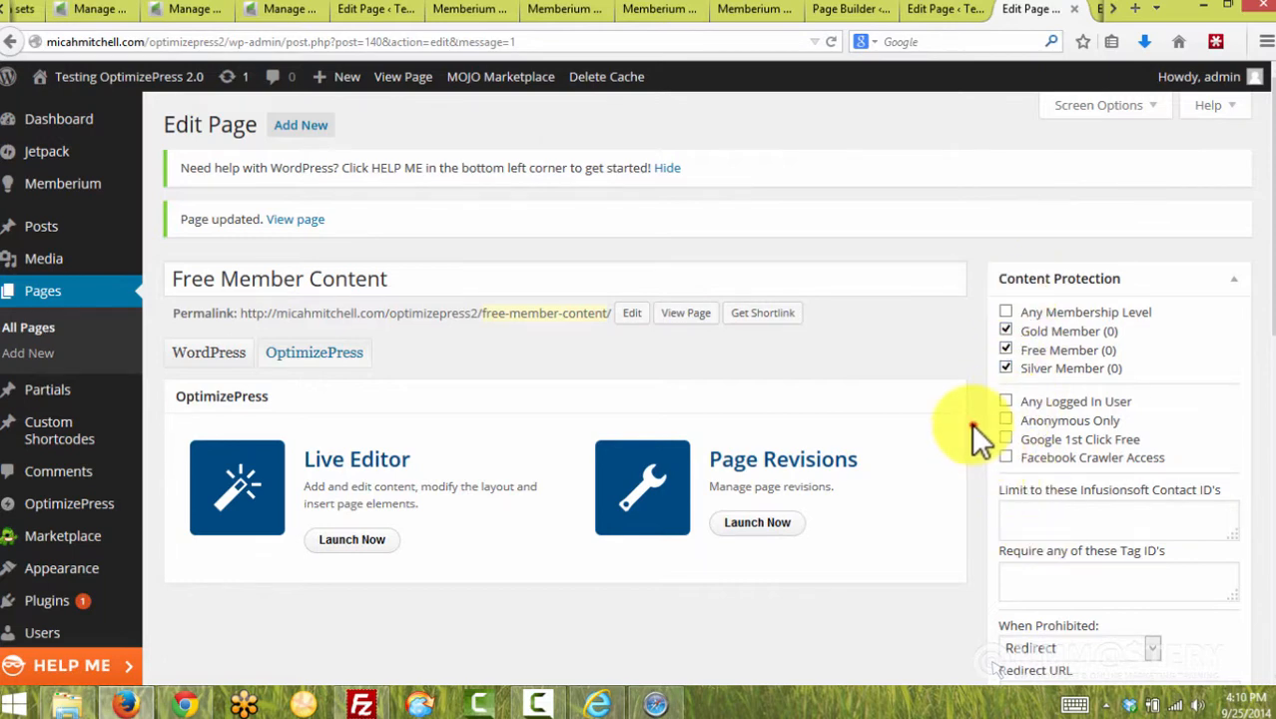
left_click(956, 343)
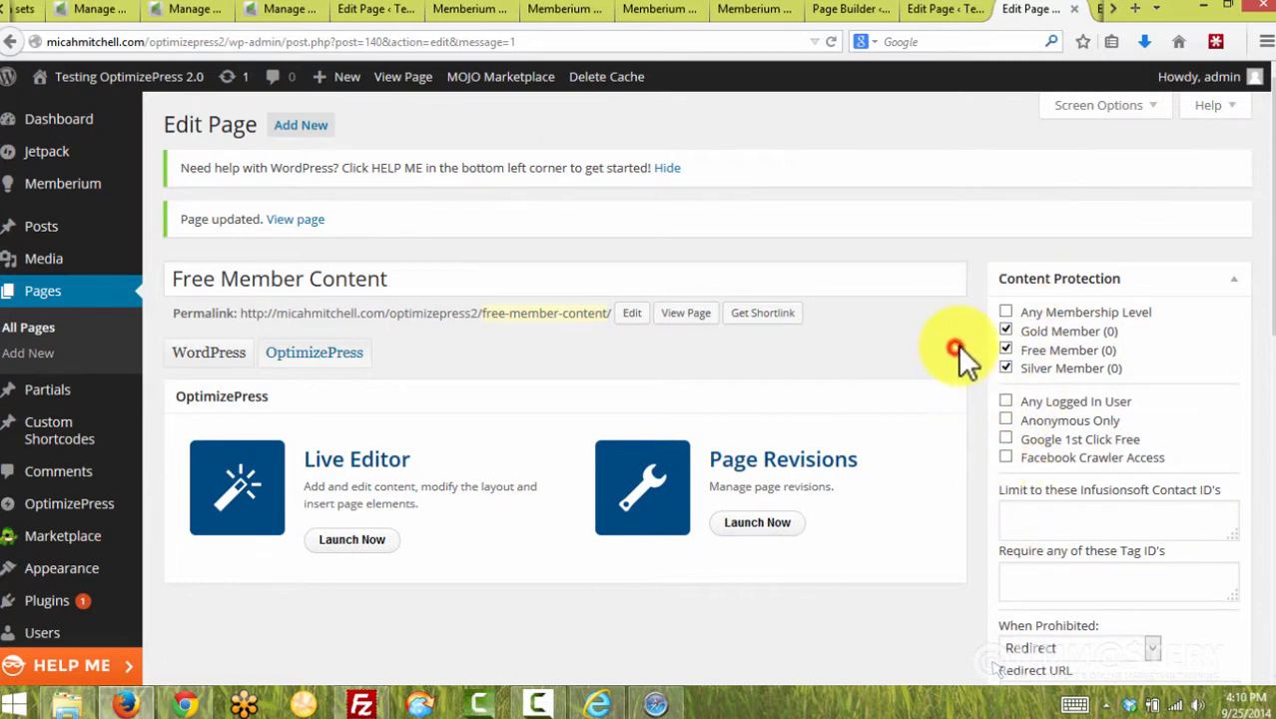
scroll(994, 319, "down", 2)
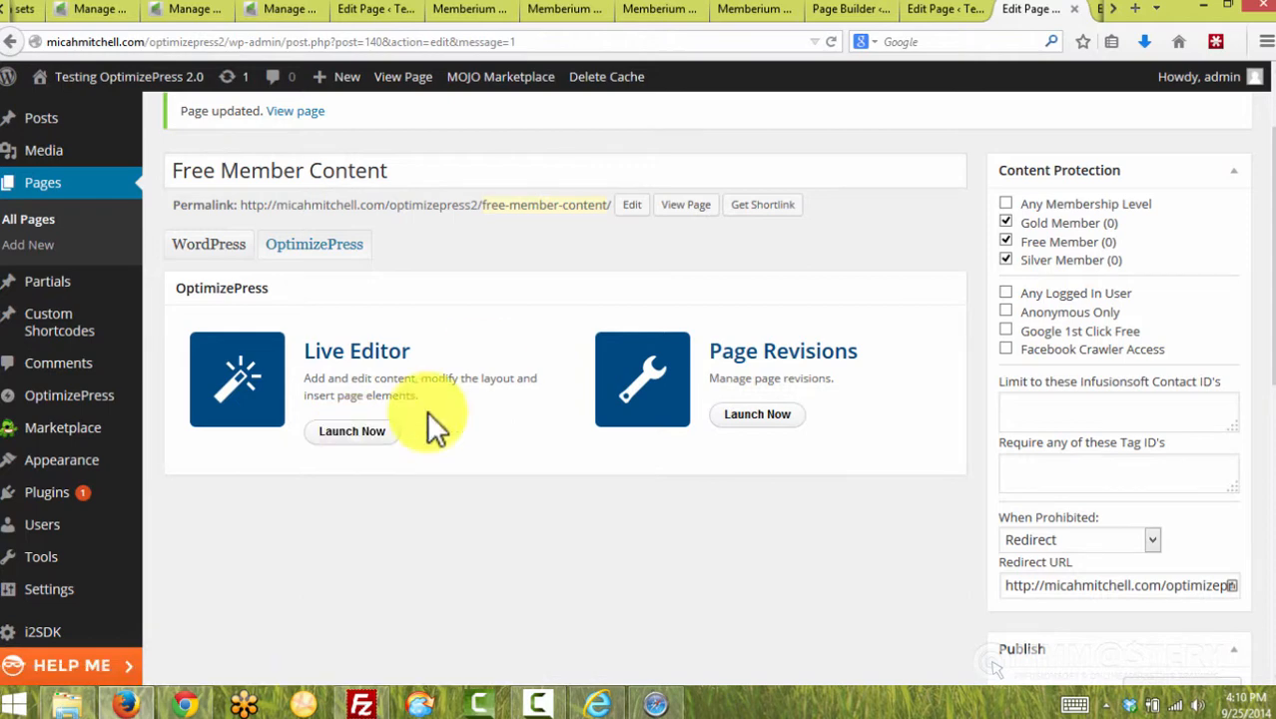
Log out of the Silver account from the Membership Resources page in Chrome
left_click(183, 704)
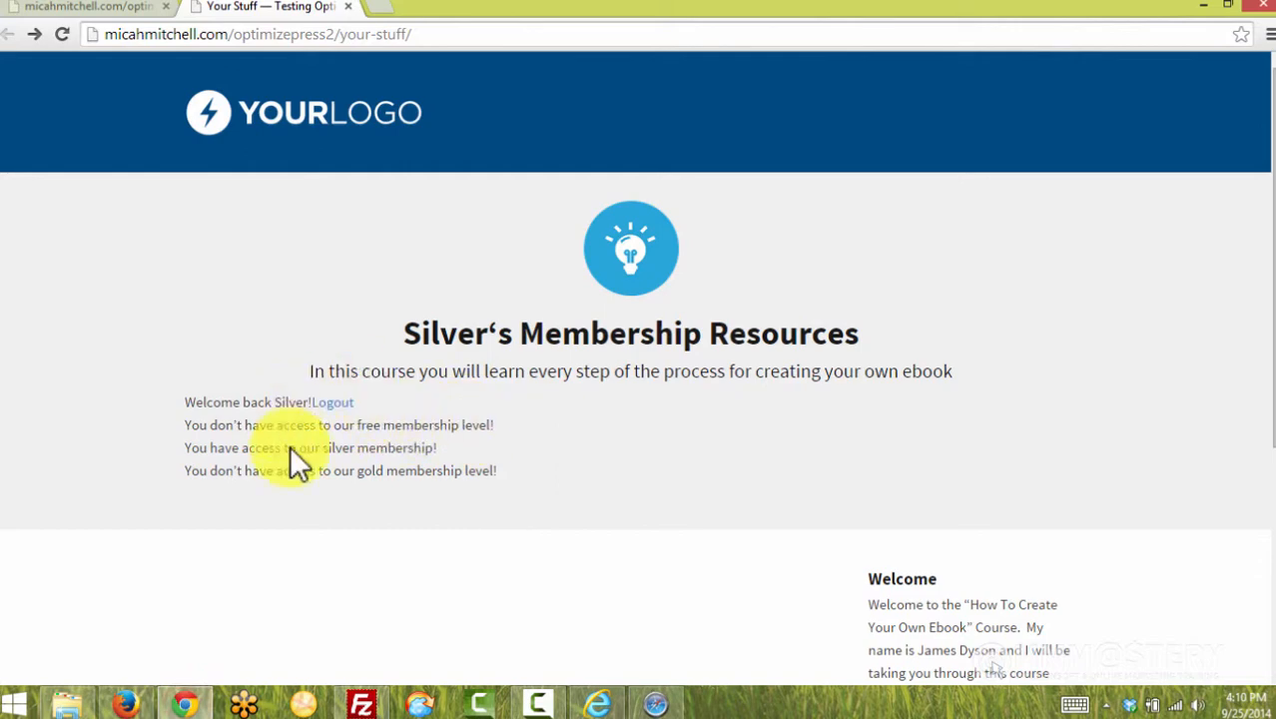
left_click(331, 402)
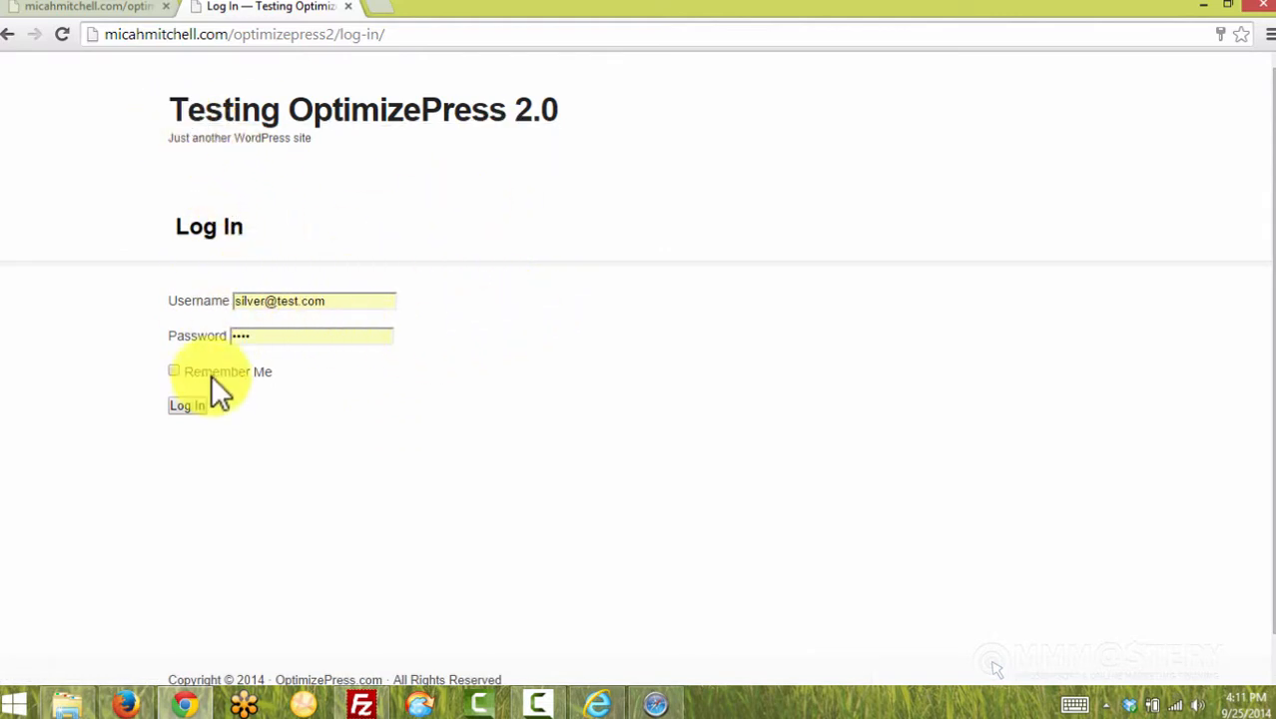
Log in on the site front-end with the Silver test member's username and password
left_click(238, 300)
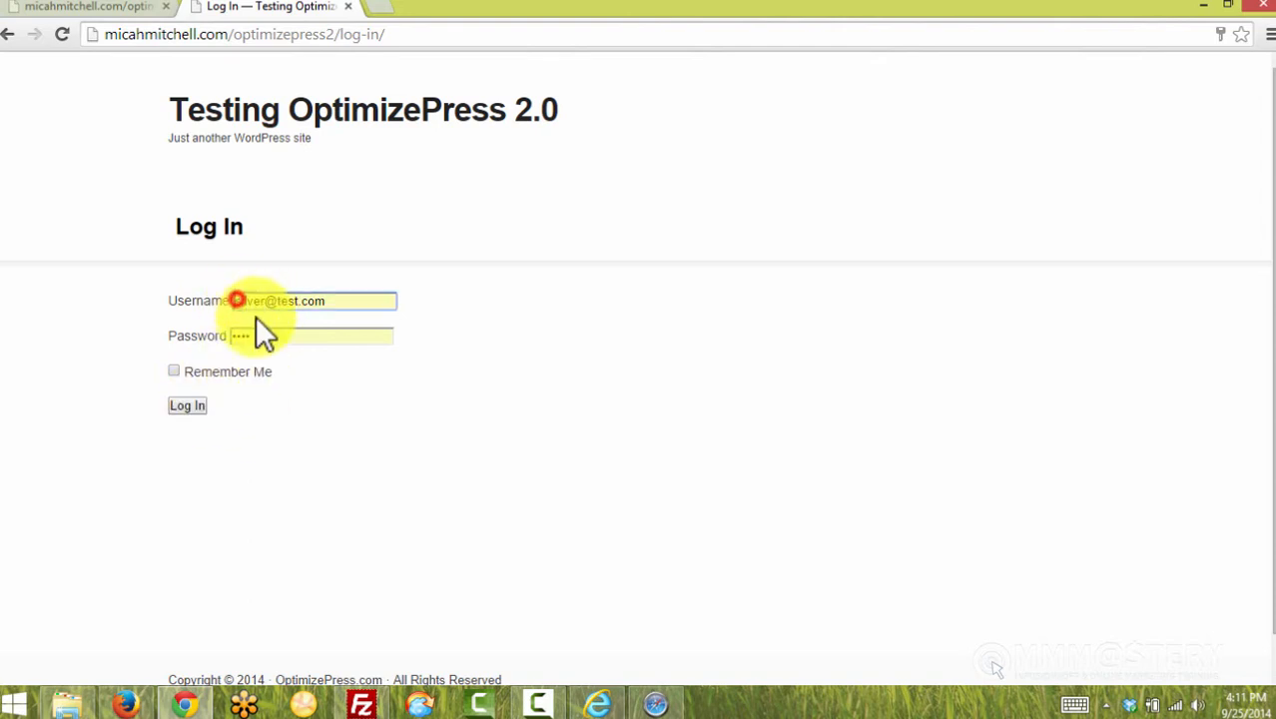
left_click(259, 334)
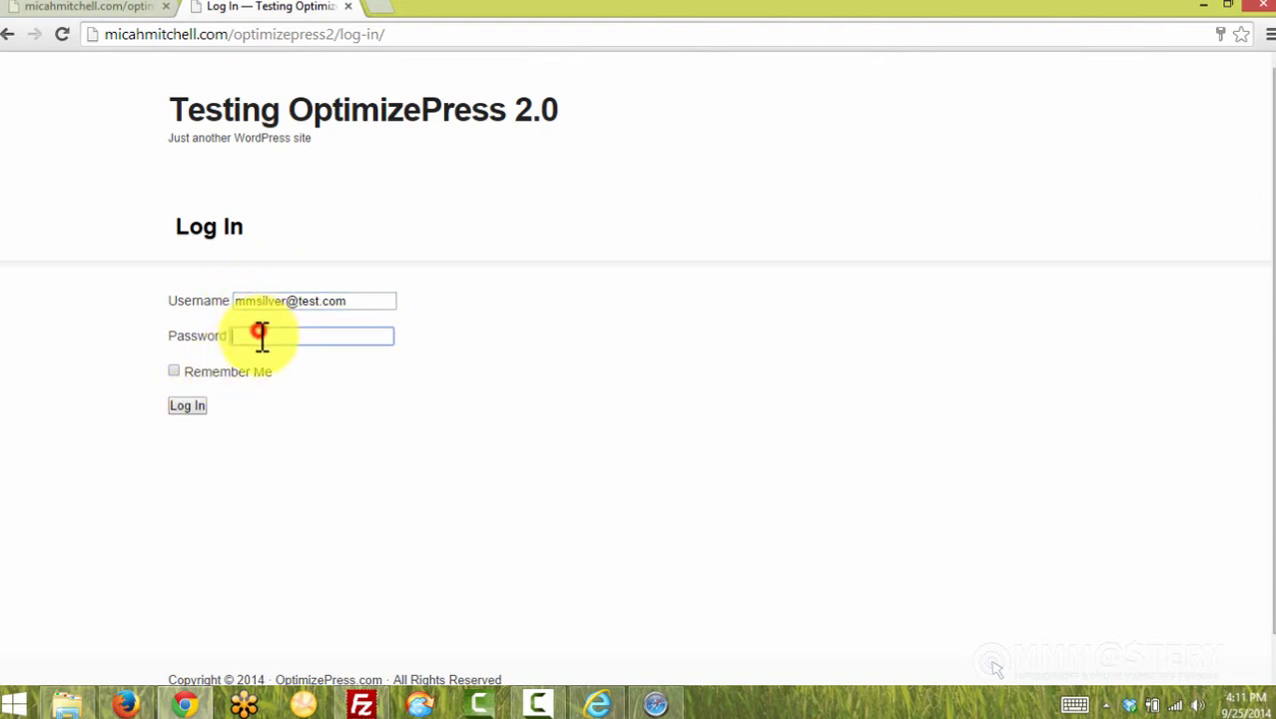
type("test")
left_click(186, 406)
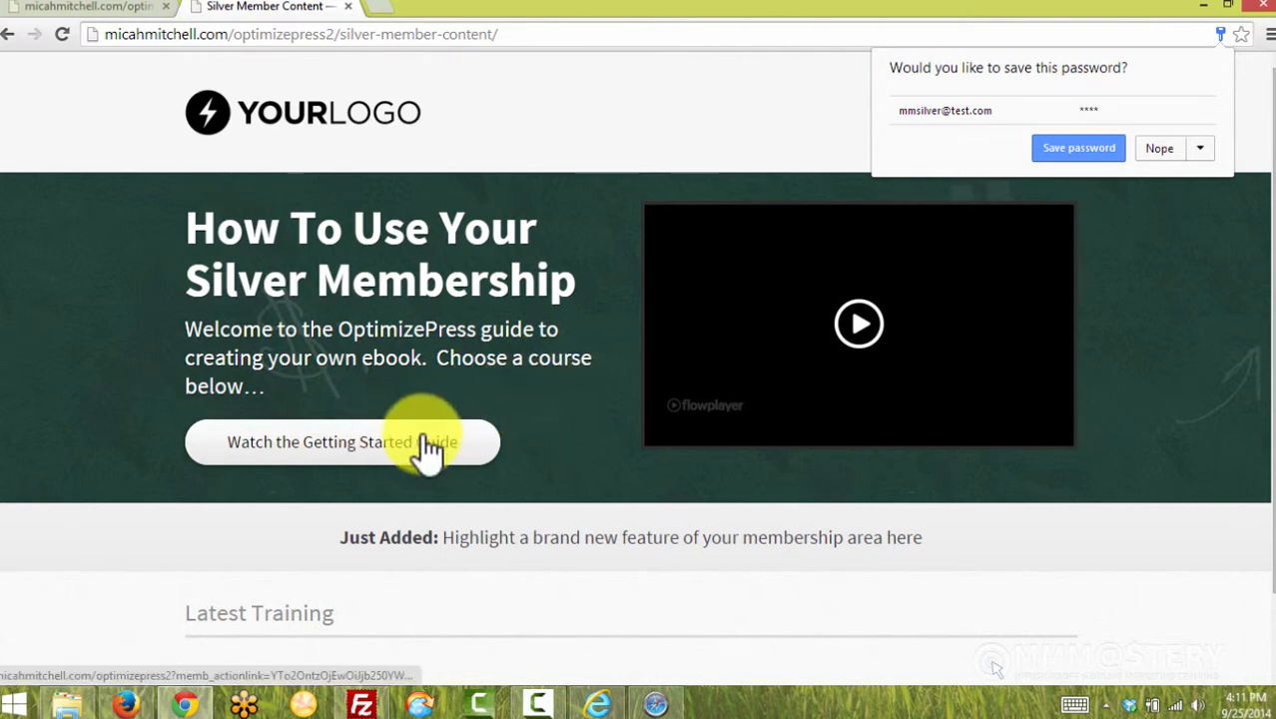
Review the Silver Member Content page, then return to the Free Member Content editor in Firefox
scroll(487, 439, "down", 1)
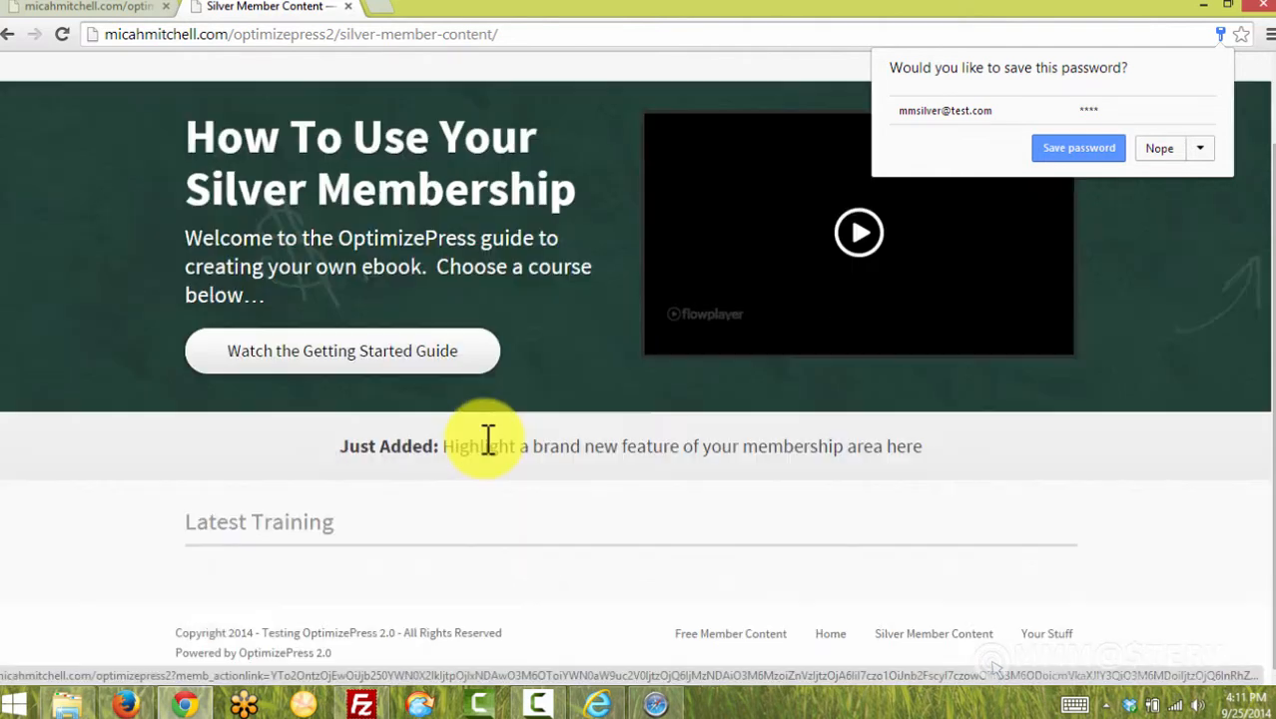
scroll(517, 439, "up", 1)
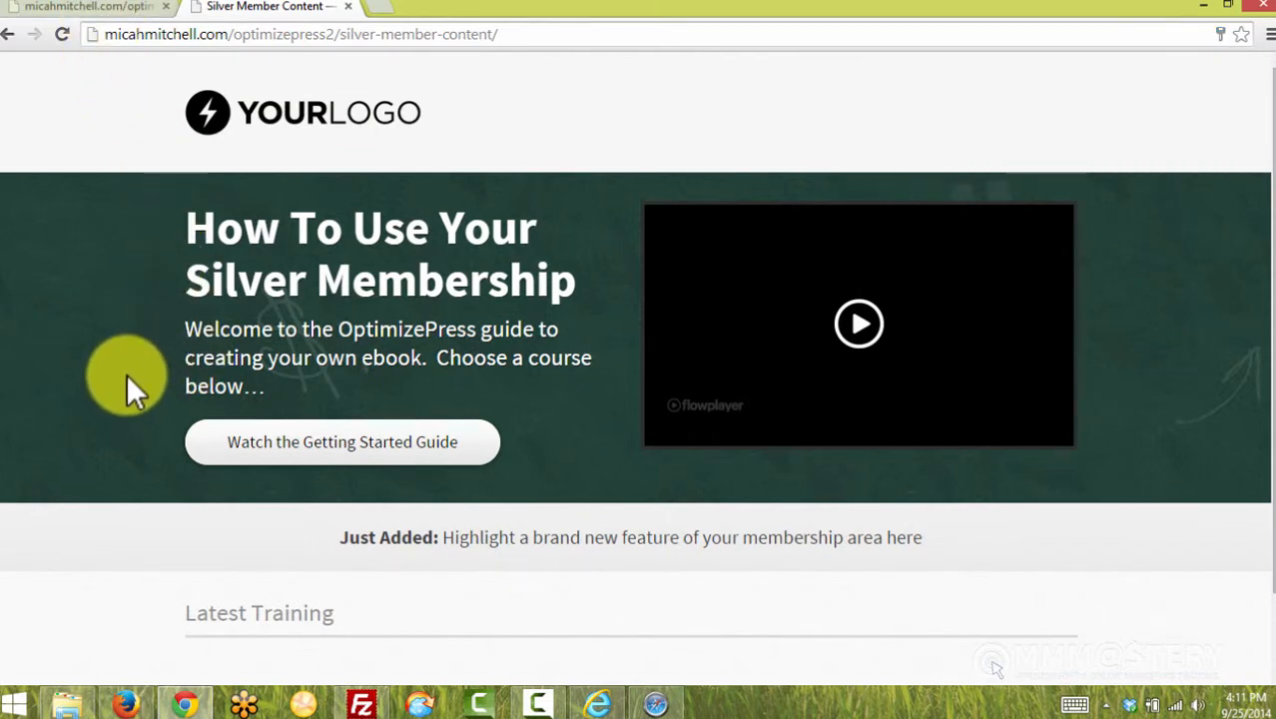
scroll(128, 387, "down", 1)
scroll(140, 340, "up", 1)
left_click(125, 704)
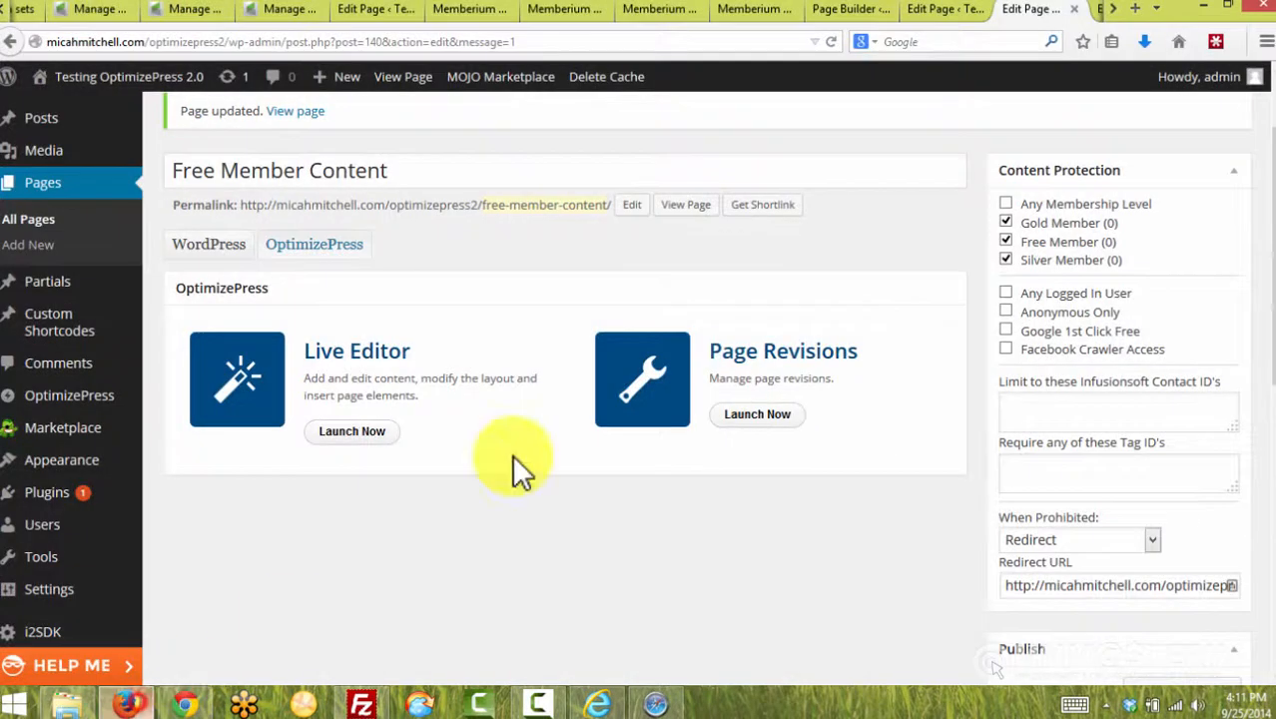